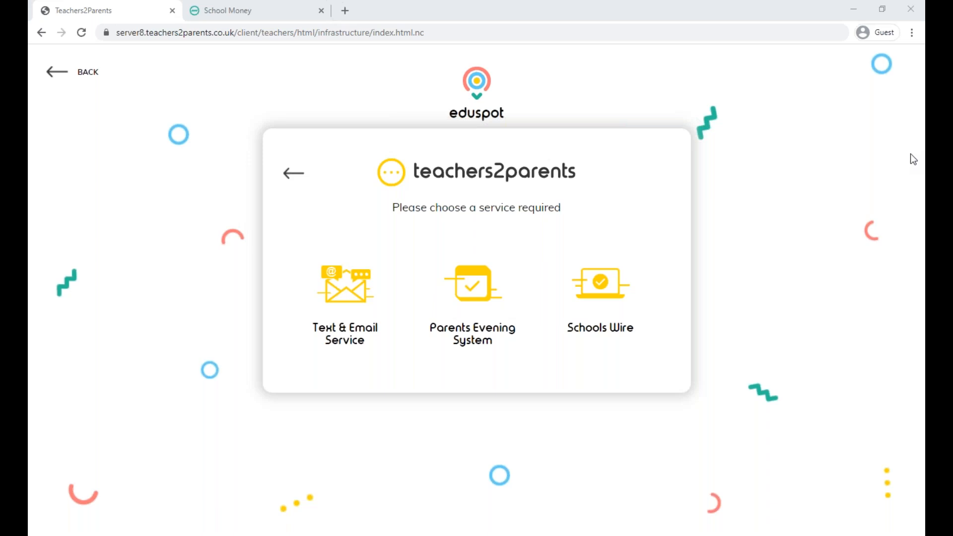
Open the admin options of the Text & Email Service and dismiss the Parents' Evening notice.
left_click(344, 303)
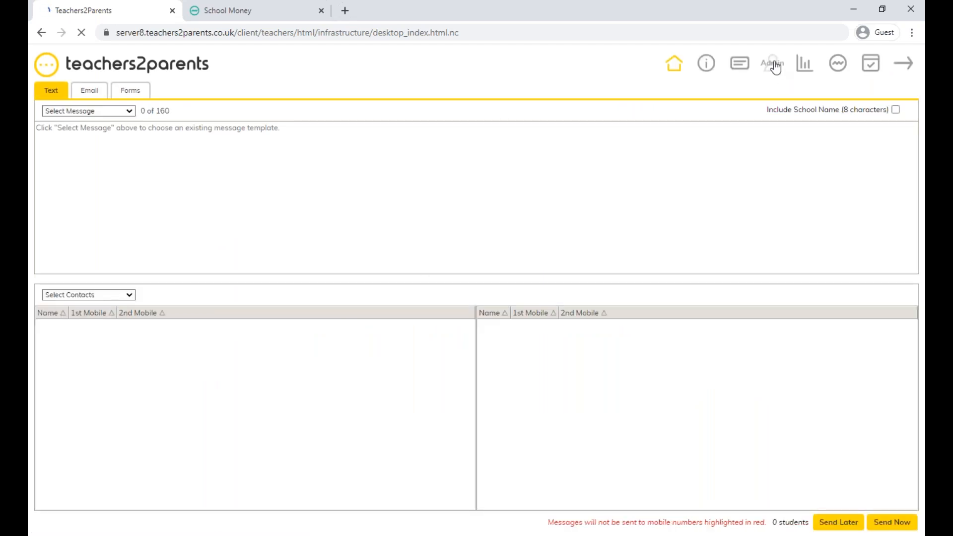
left_click(776, 68)
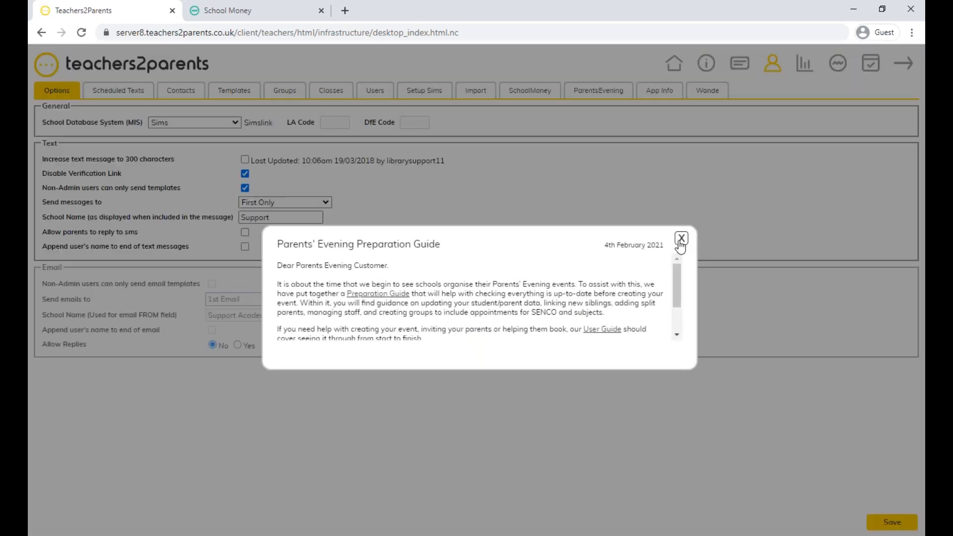
left_click(681, 240)
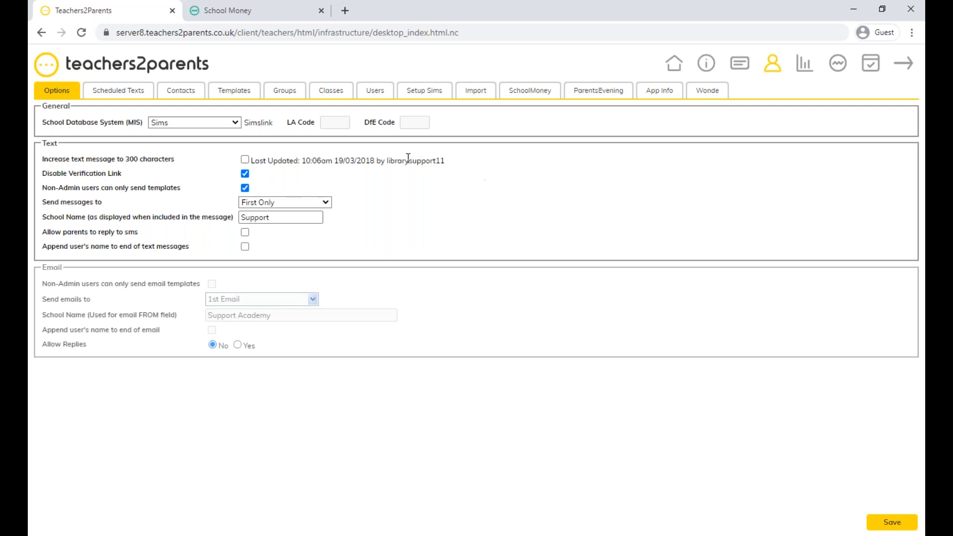
View the SIMS setup page and the Wonde details, going to the Wonde School ID field.
left_click(428, 95)
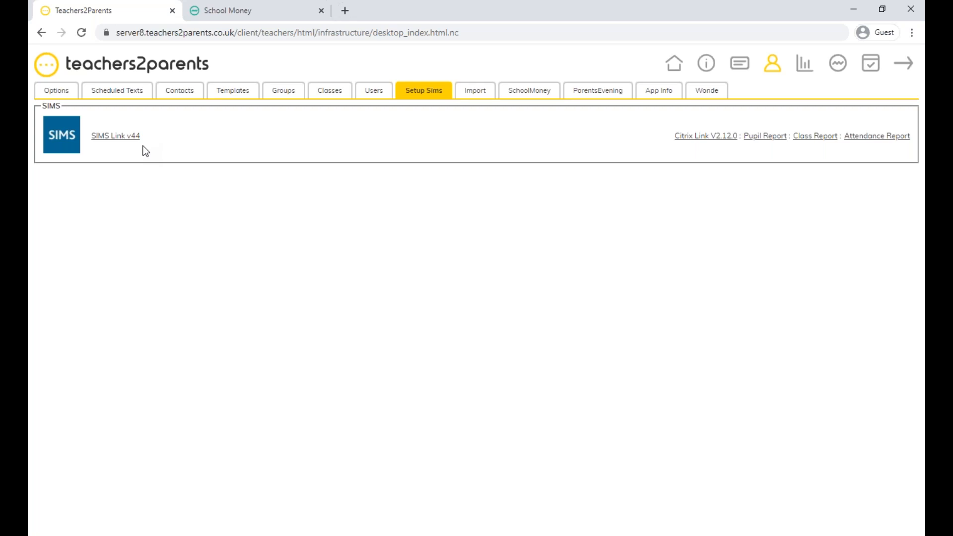
left_click(711, 93)
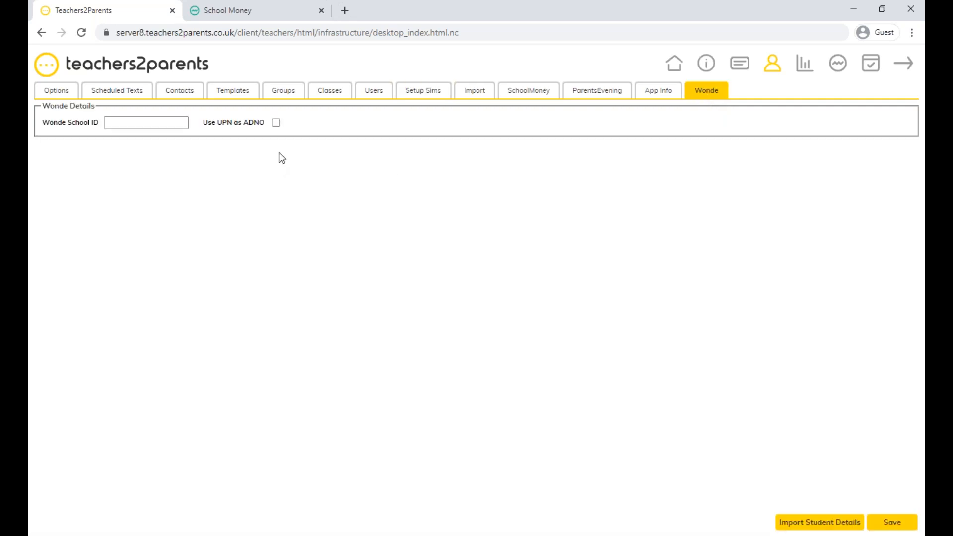
left_click(156, 127)
Switch to School Money and open the Xporter registration page from the admin imports.
left_click(258, 12)
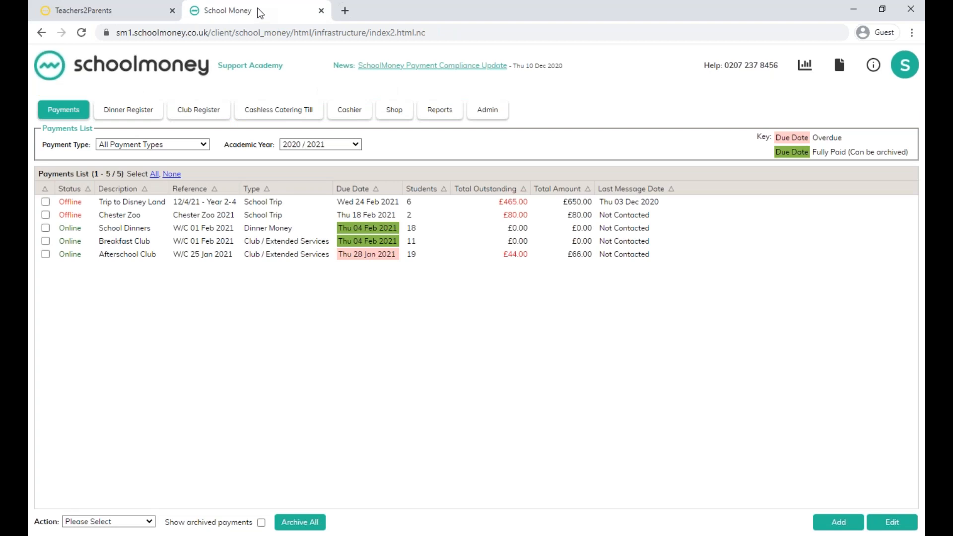
left_click(487, 110)
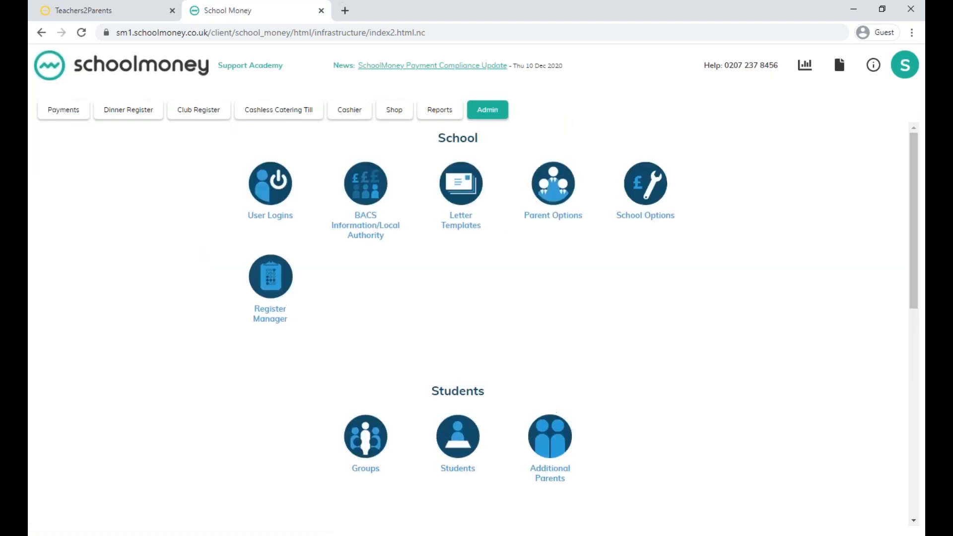
scroll(580, 323, "down", 10)
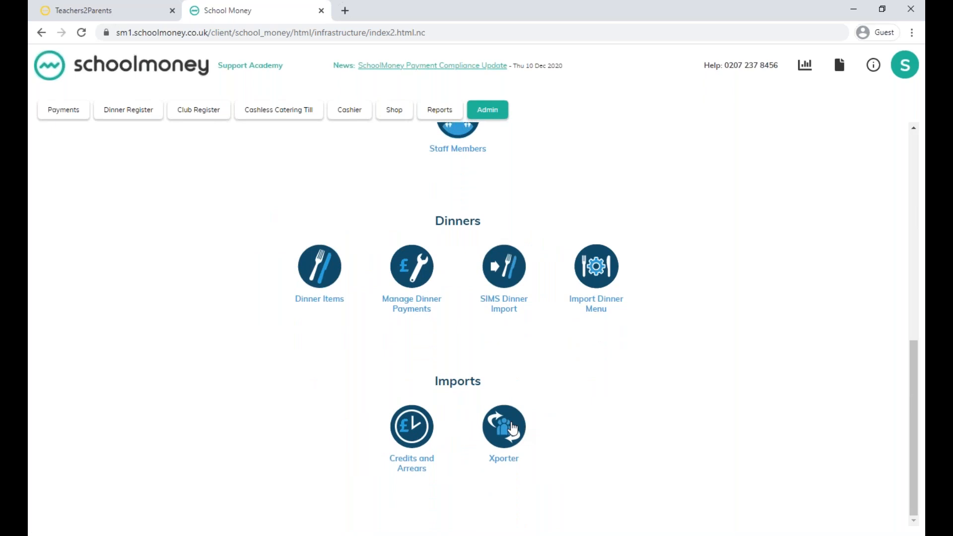
left_click(512, 428)
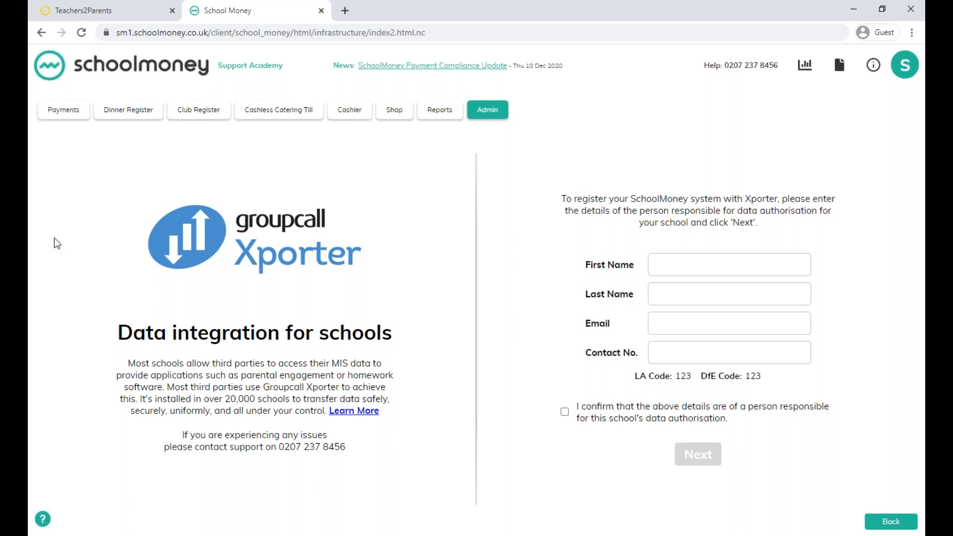
Open the School Dinners register and set its date to 08 Feb 2021, acknowledging the future-week warning.
left_click(129, 115)
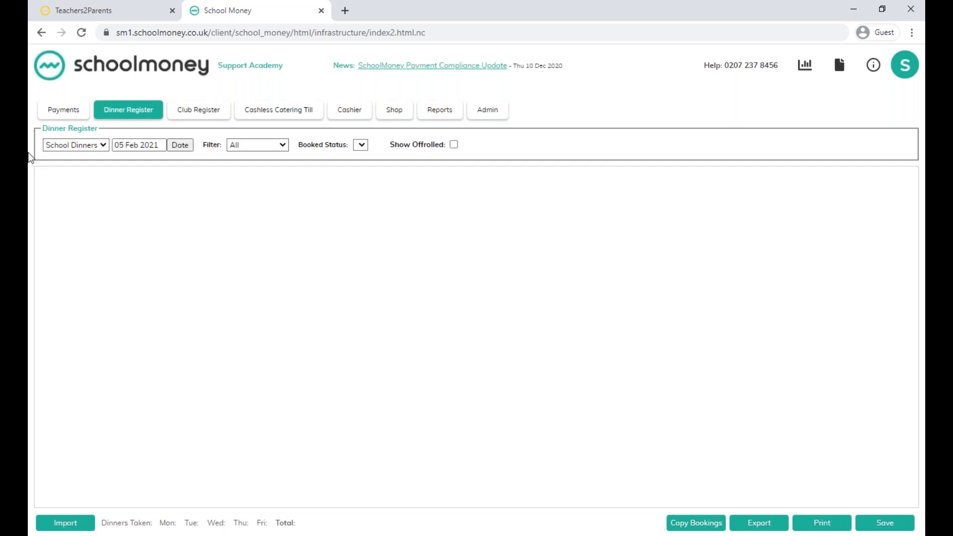
left_click(68, 150)
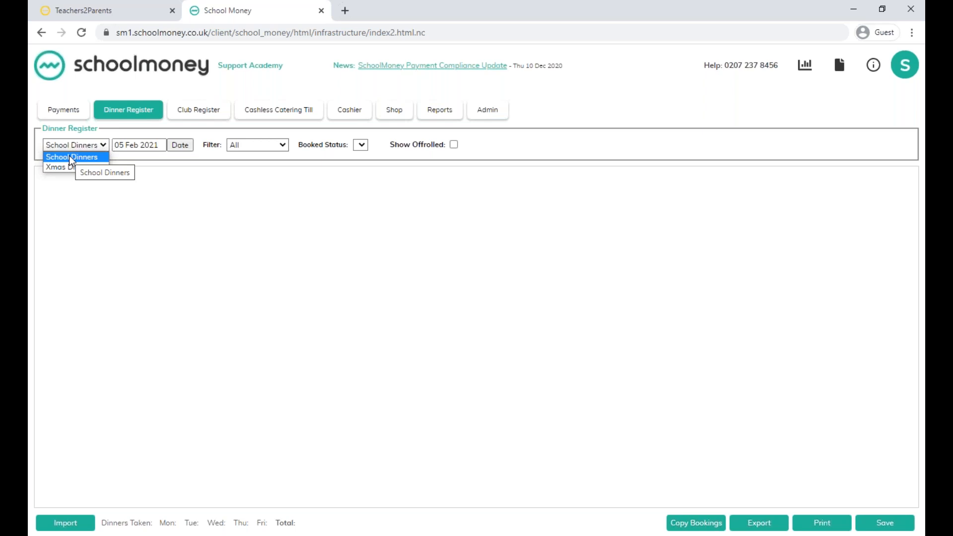
left_click(67, 155)
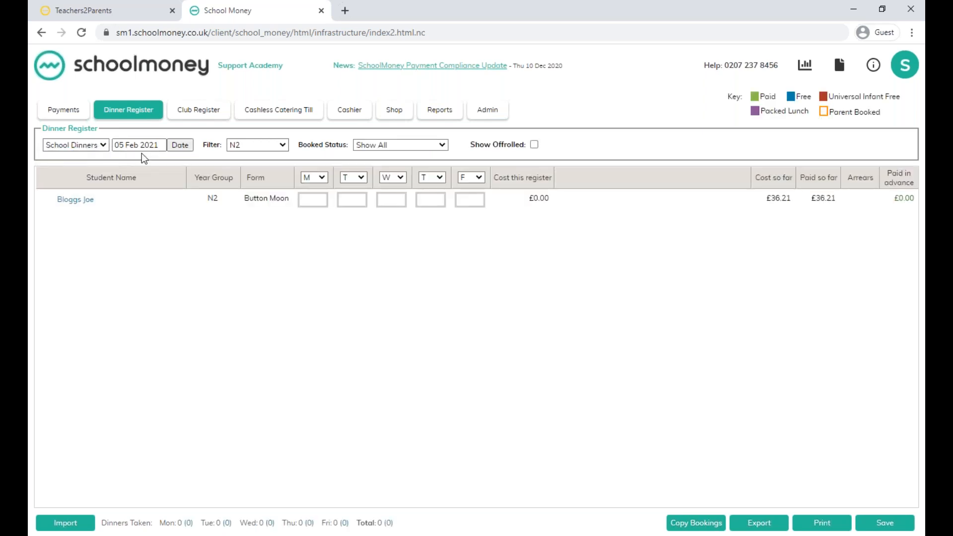
left_click(179, 146)
left_click(251, 203)
left_click(293, 268)
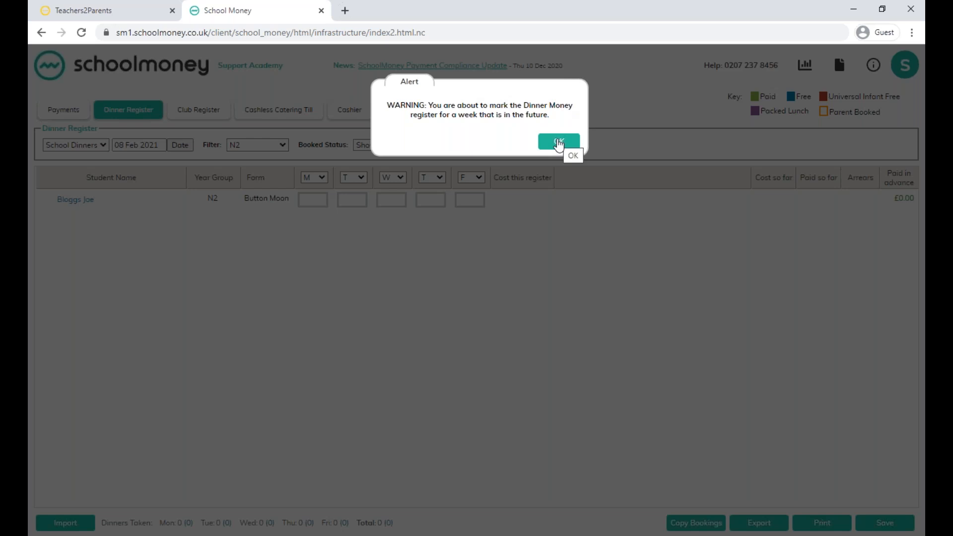
left_click(559, 143)
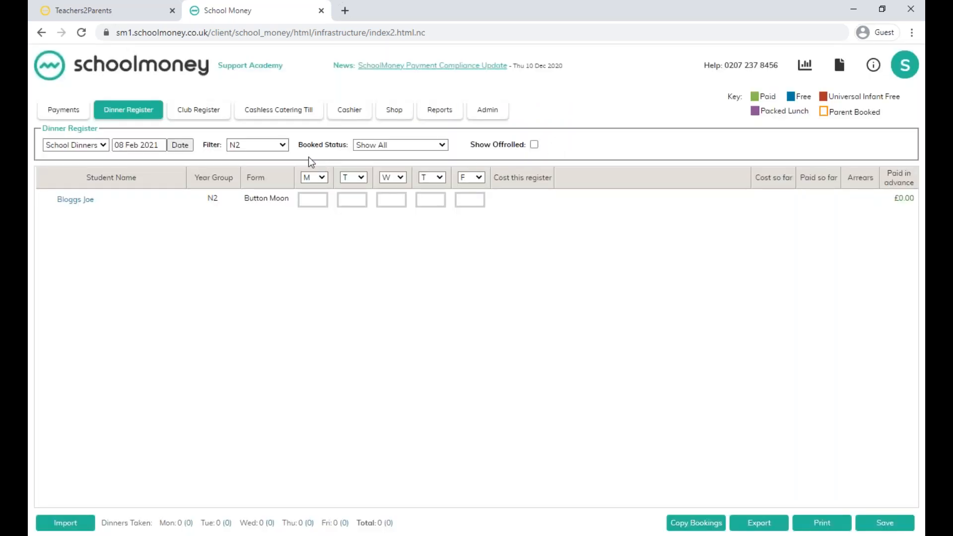
Filter the dinner register to All and acknowledge the future-week warning.
left_click(267, 145)
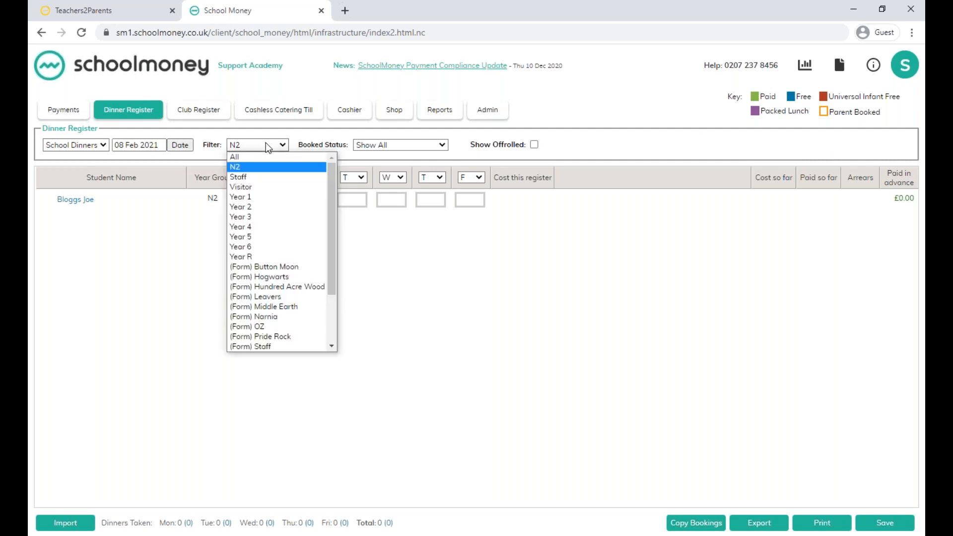
left_click(262, 157)
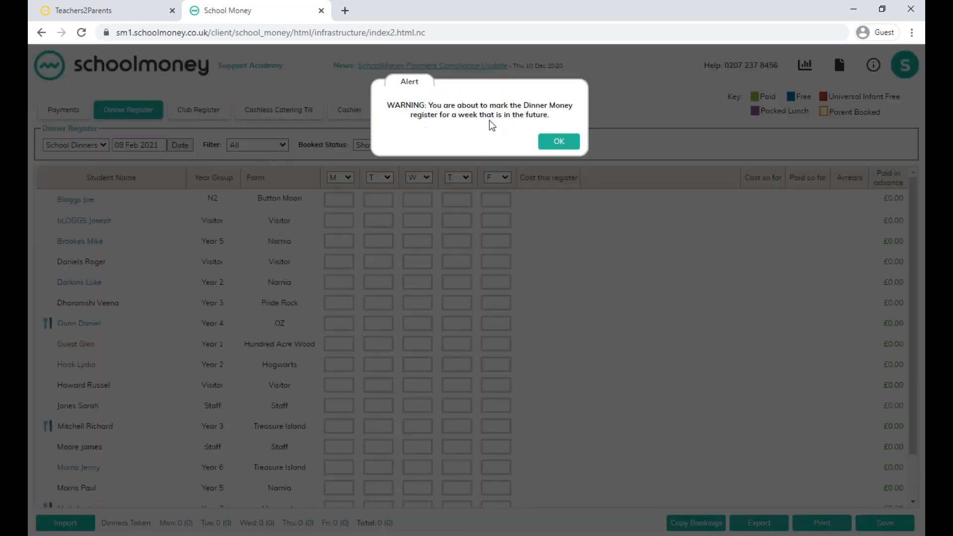
left_click(552, 144)
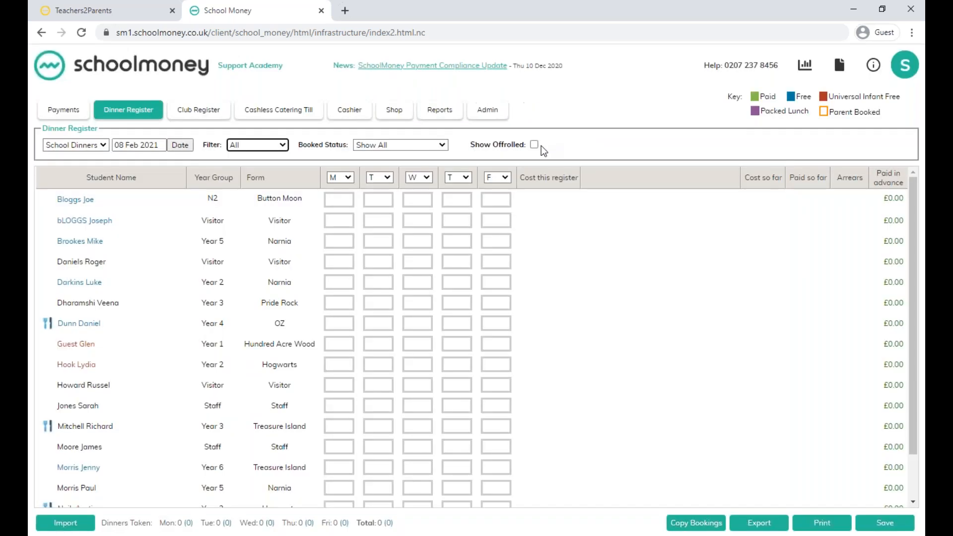
Mark Monday as a holiday, Tuesday as an inset day and Wednesday as a school trip, and save the dinner register.
left_click(344, 180)
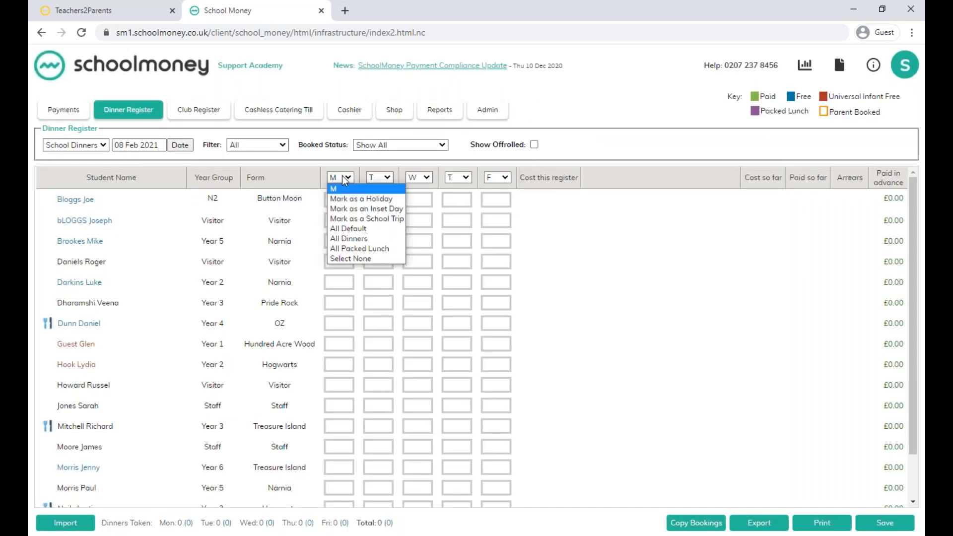
left_click(354, 197)
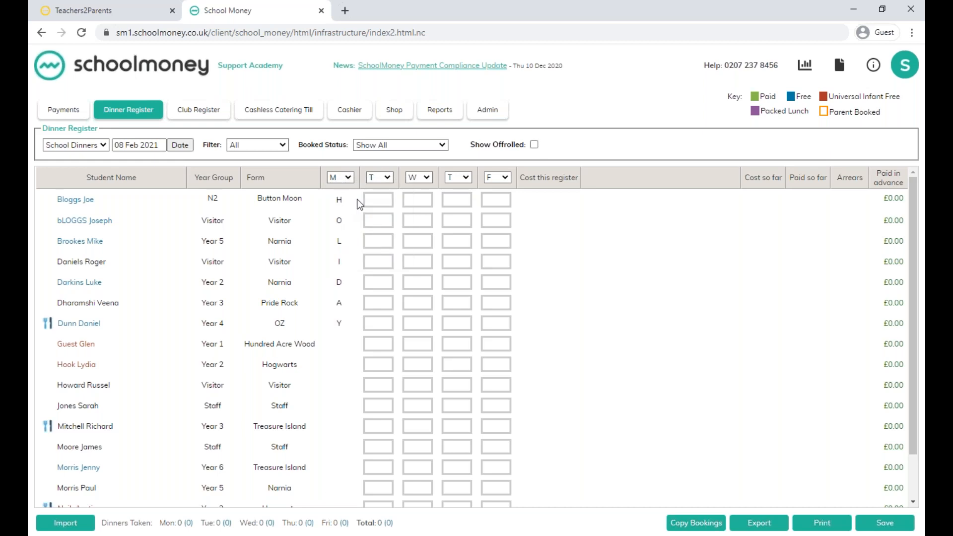
left_click(373, 178)
left_click(393, 205)
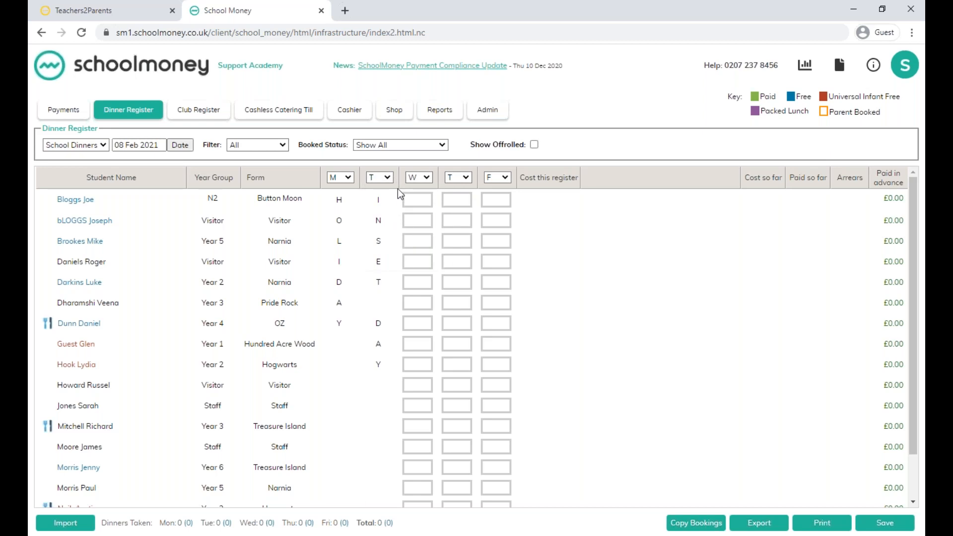
left_click(418, 179)
left_click(428, 220)
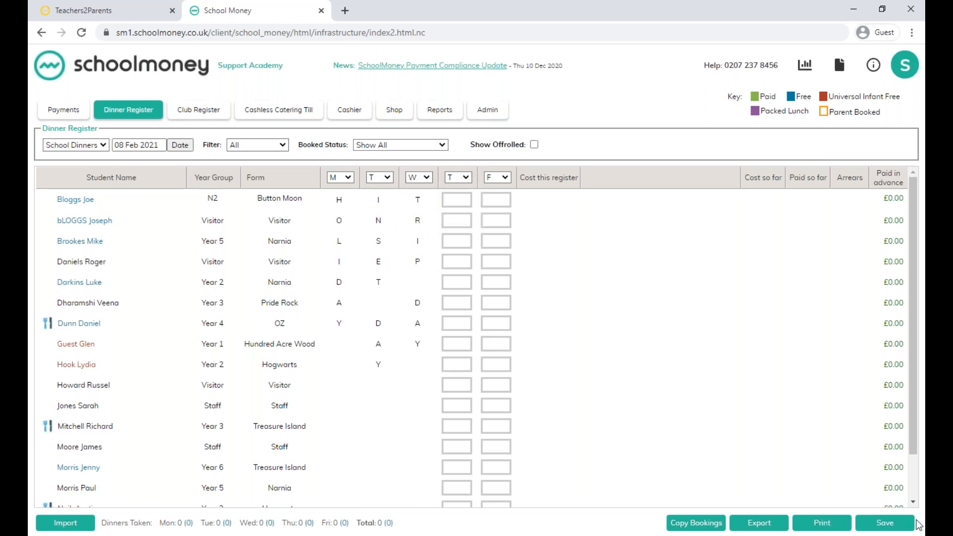
left_click(888, 524)
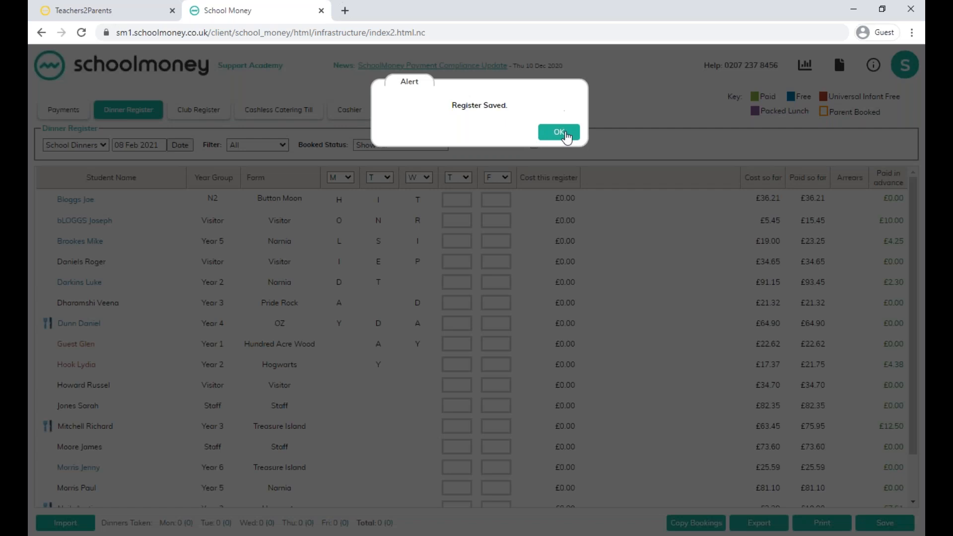
left_click(560, 132)
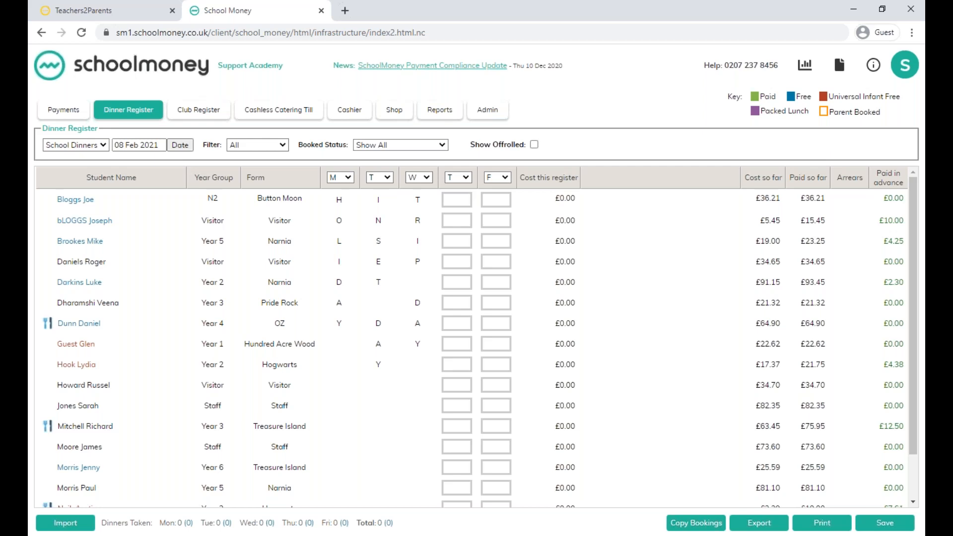
Open the club register, check Breakfast Club and return to Afterschool Club.
left_click(209, 114)
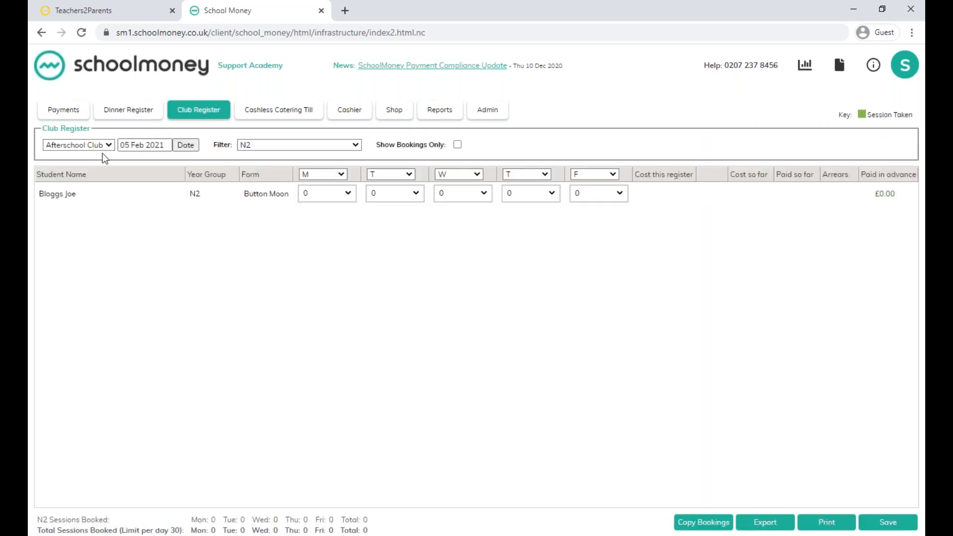
left_click(98, 146)
left_click(97, 165)
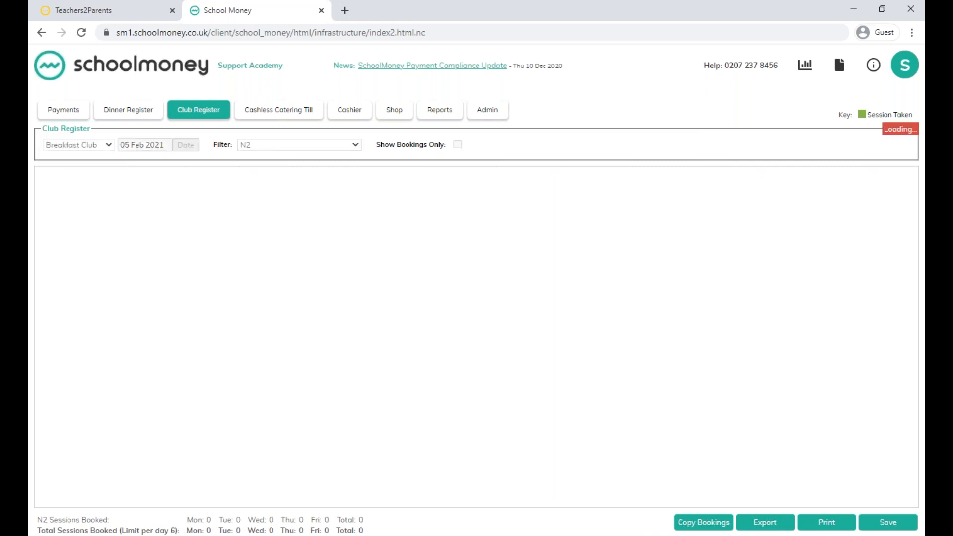
left_click(97, 146)
left_click(95, 153)
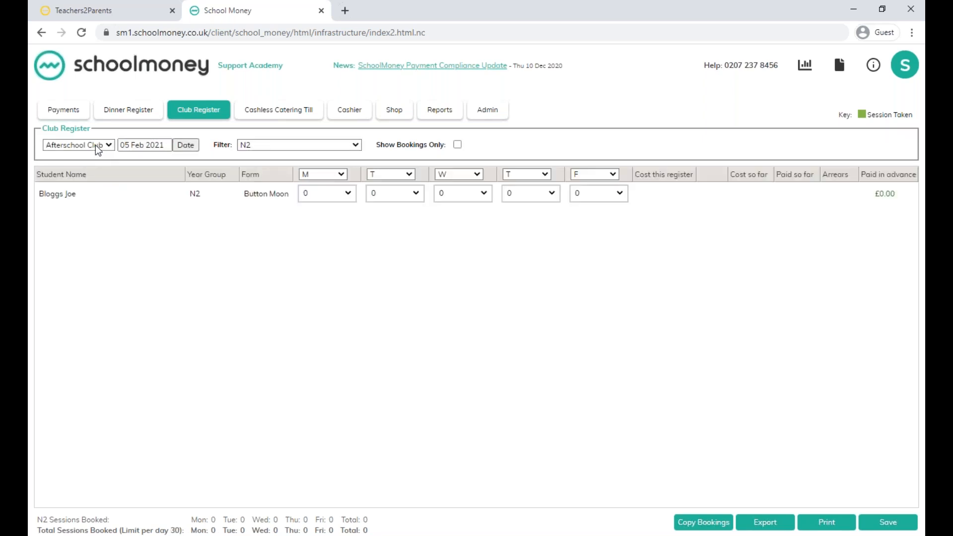
Set the Afterschool Club register's date to 08 Feb 2021 and its filter to All, acknowledging the future-week warnings.
left_click(191, 145)
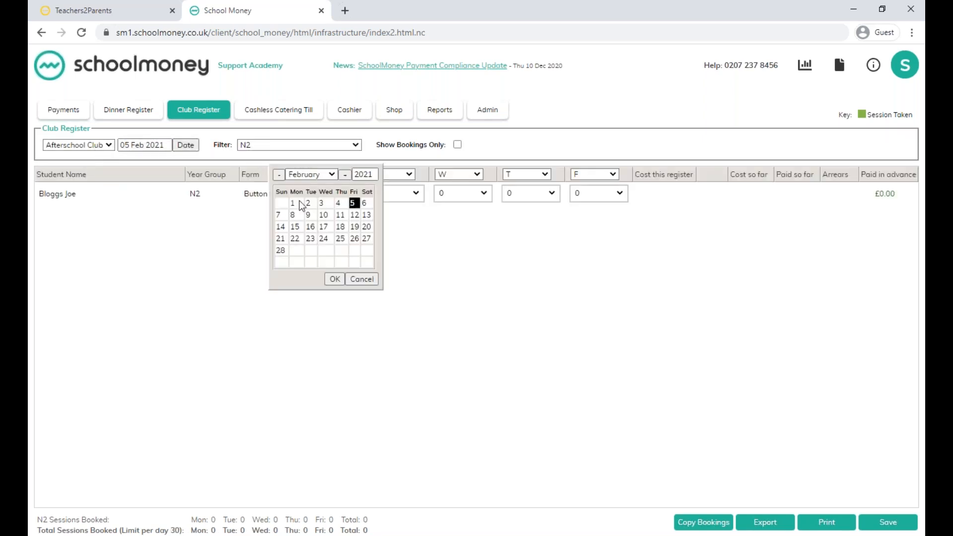
left_click(293, 215)
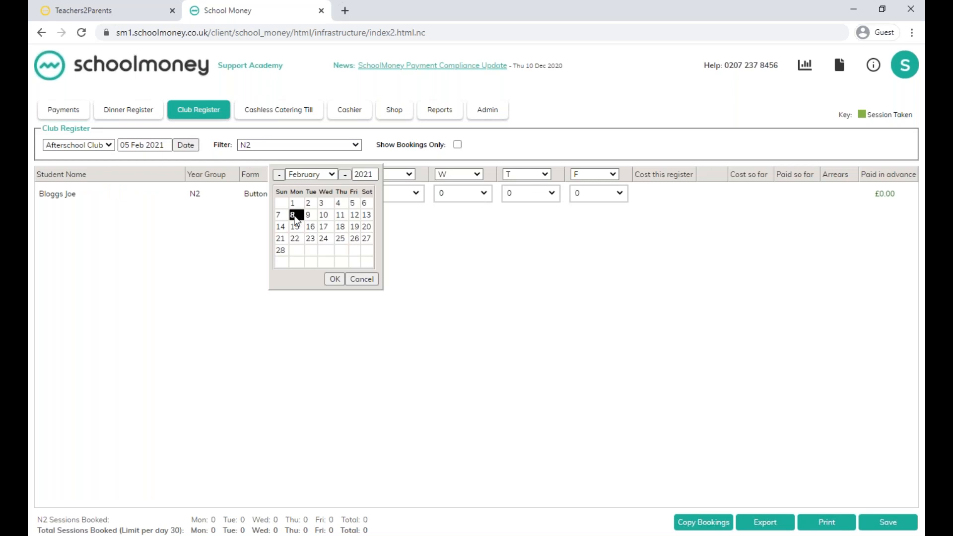
left_click(335, 279)
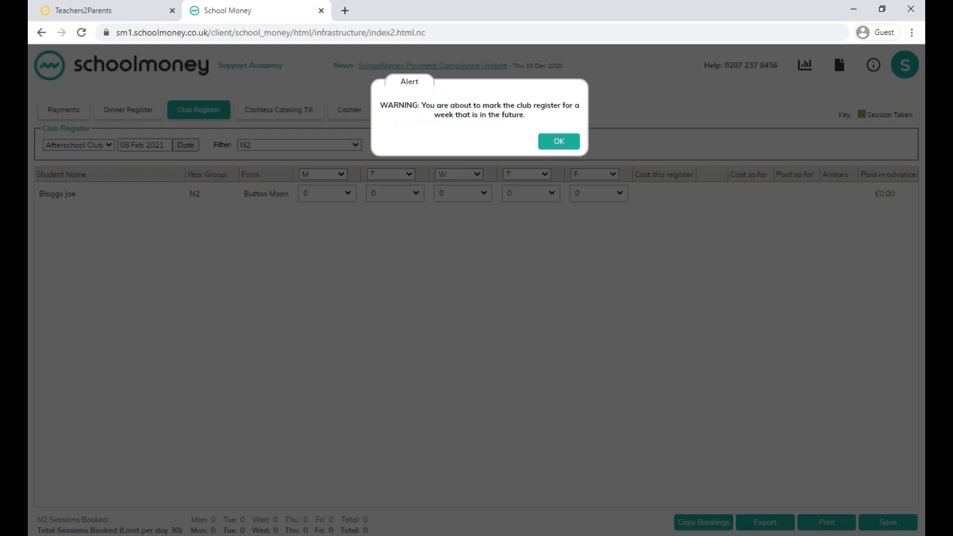
left_click(560, 143)
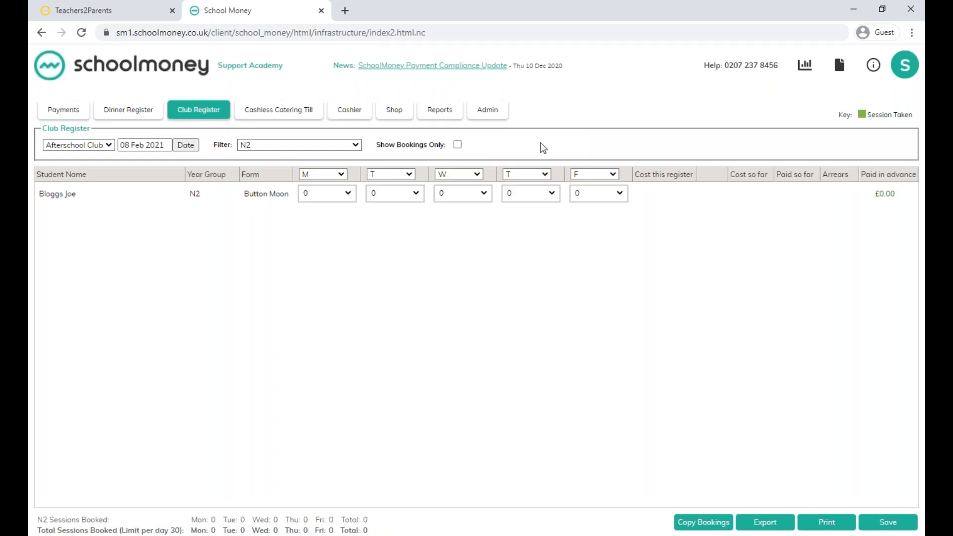
left_click(297, 149)
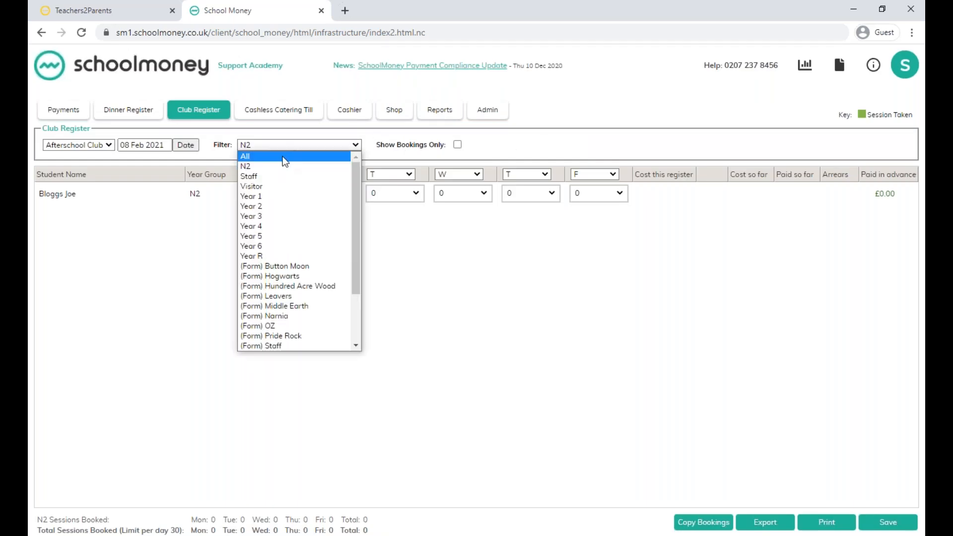
left_click(284, 156)
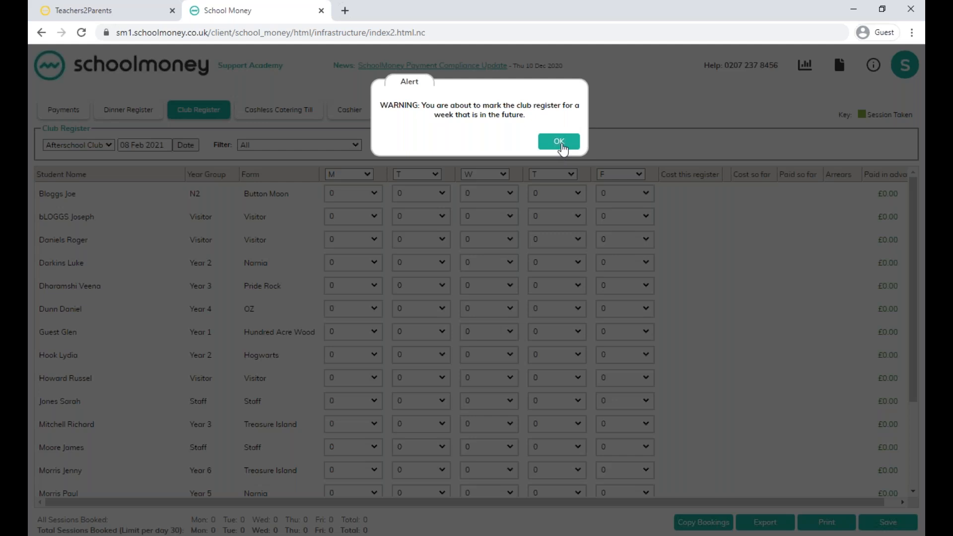
left_click(560, 142)
Mark Monday as a holiday in the Afterschool Club register and save it.
left_click(355, 175)
left_click(362, 192)
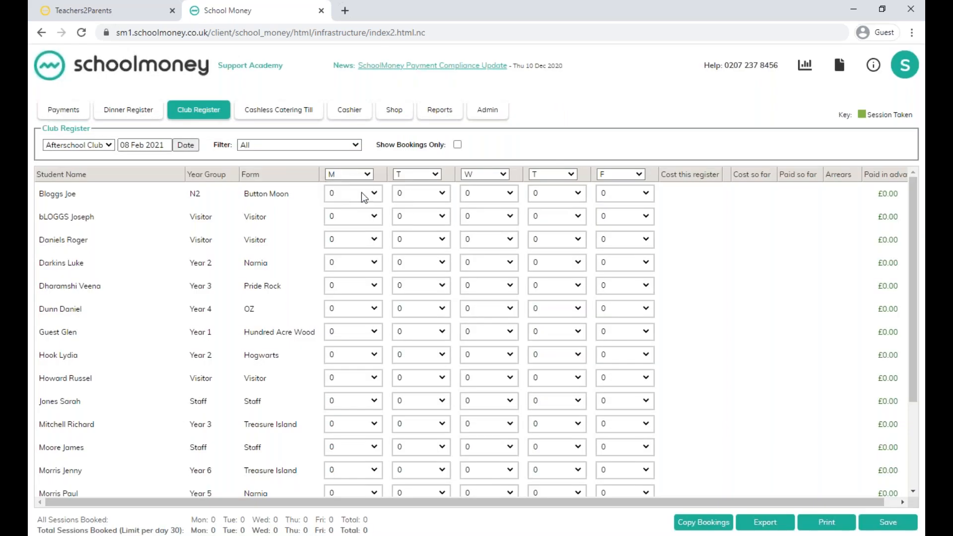
left_click(888, 522)
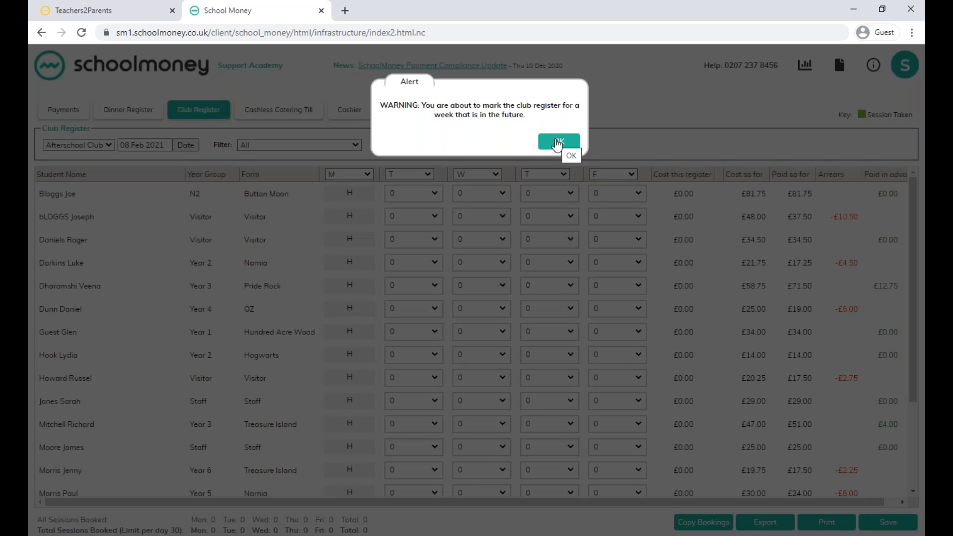
left_click(558, 142)
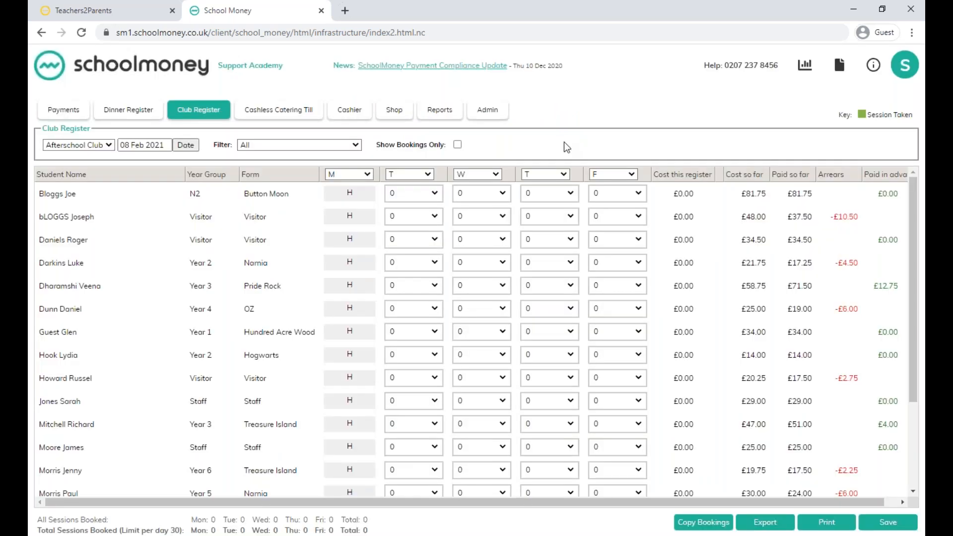
Create a new Dinner Money payment from the payments list, using the School Dinners register.
left_click(60, 113)
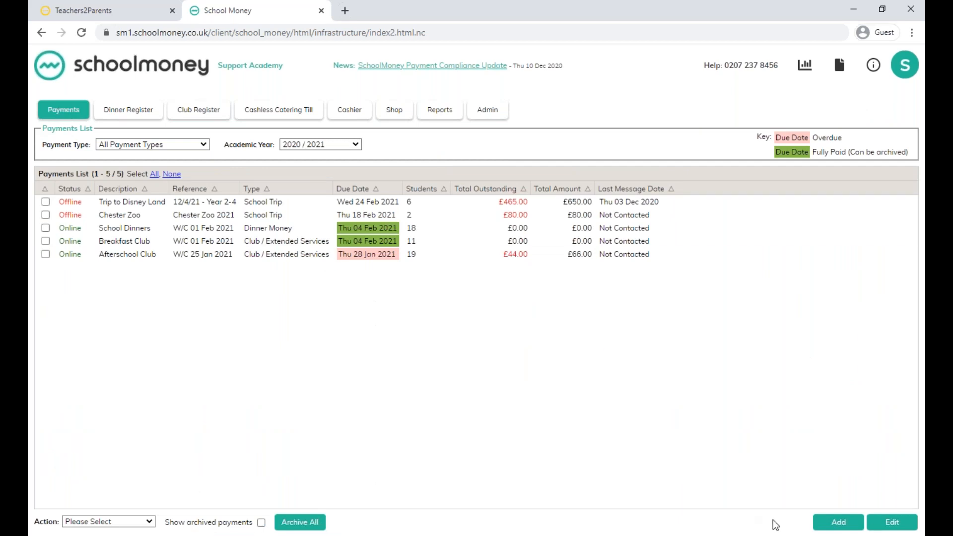
left_click(837, 525)
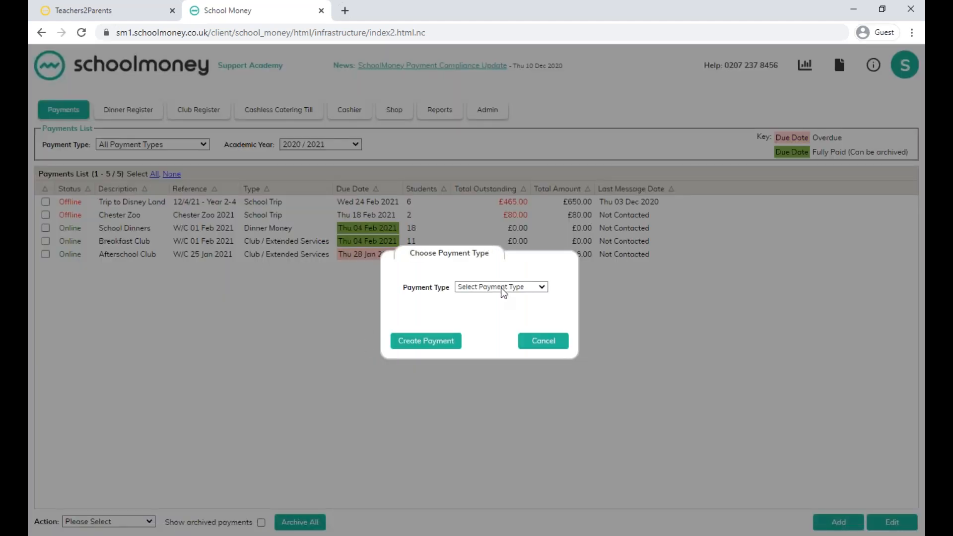
left_click(502, 289)
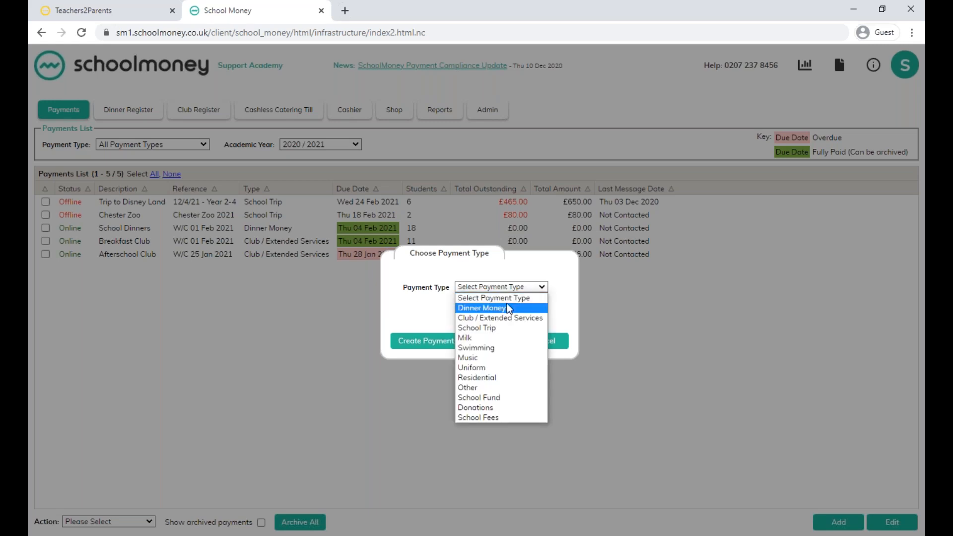
left_click(508, 307)
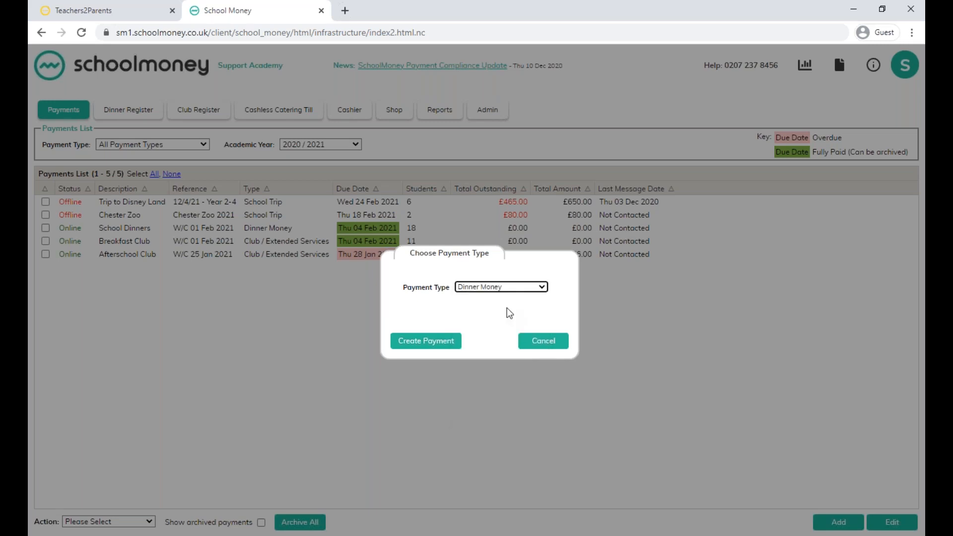
left_click(420, 342)
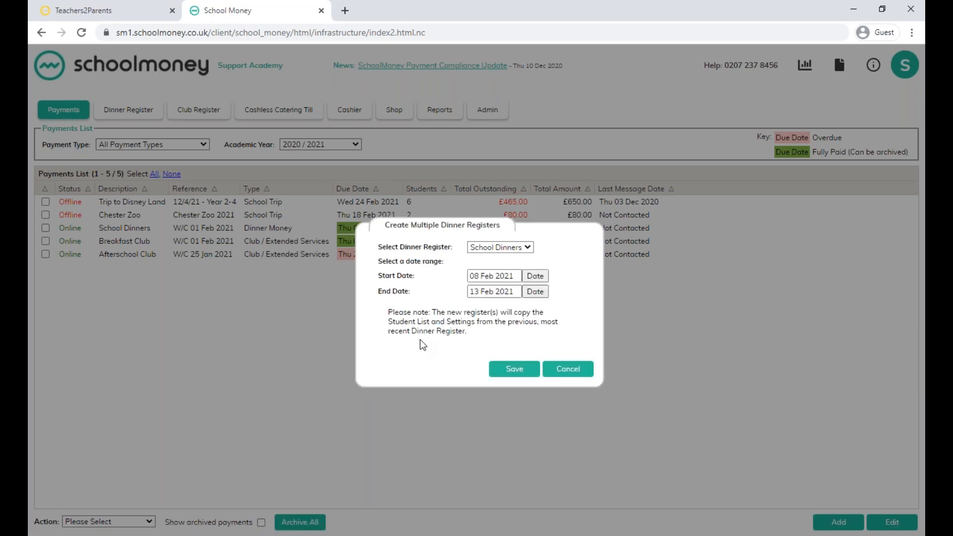
left_click(509, 248)
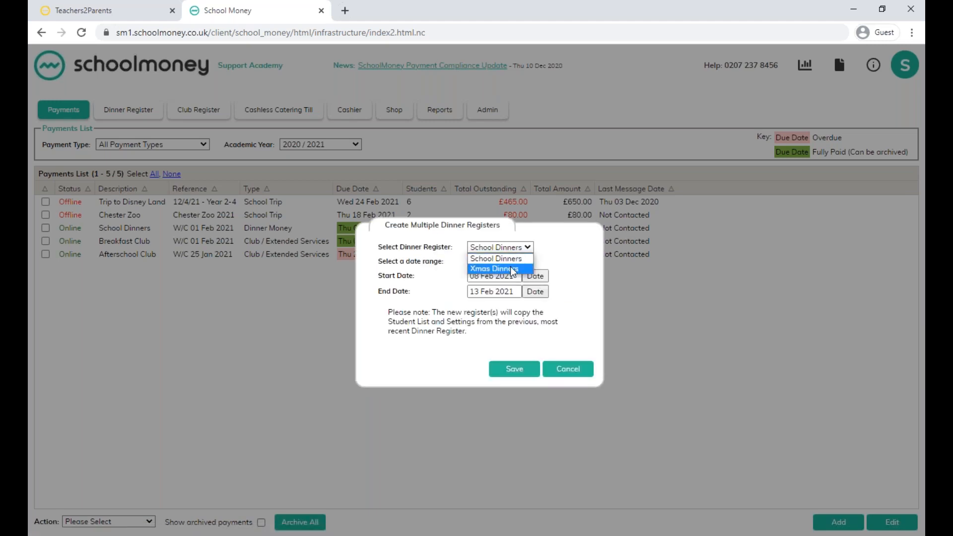
left_click(507, 258)
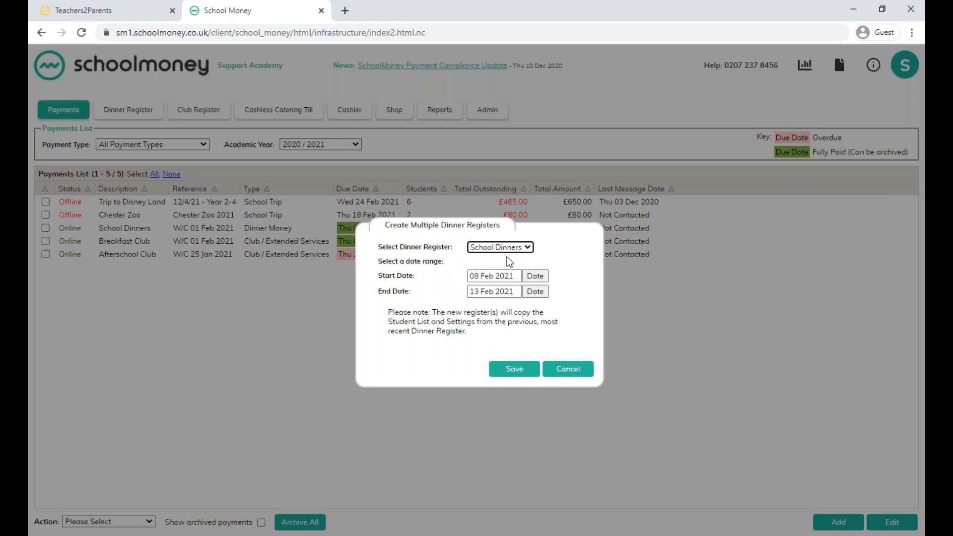
Set the dinner registers' date range to 15 Feb 2021 through 26 Feb 2021, save them and acknowledge the alert.
left_click(537, 276)
left_click(489, 310)
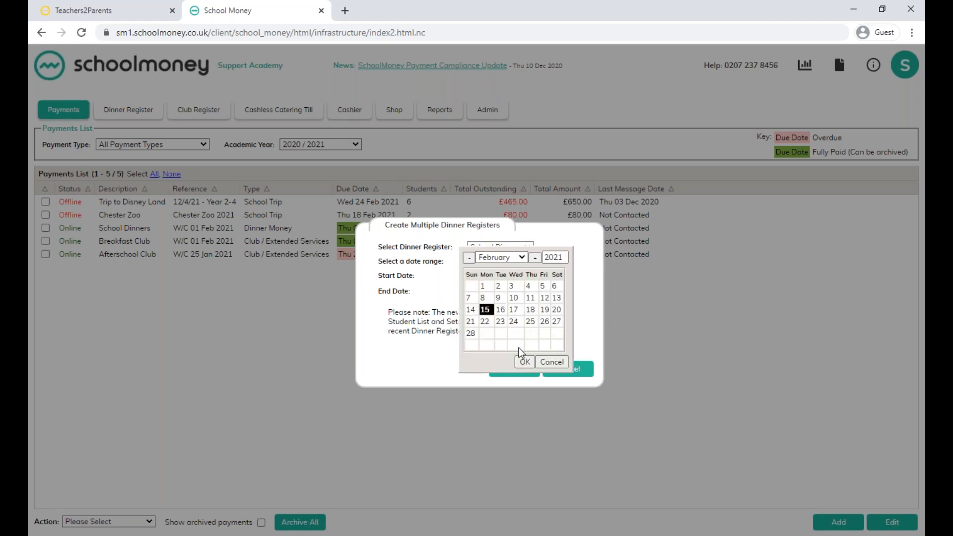
left_click(525, 362)
left_click(537, 293)
left_click(545, 322)
left_click(526, 361)
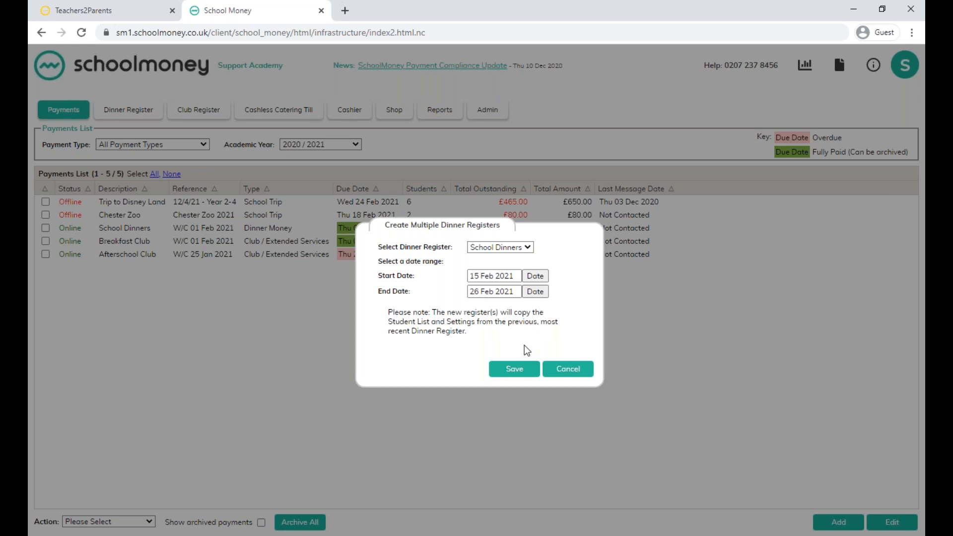
left_click(515, 377)
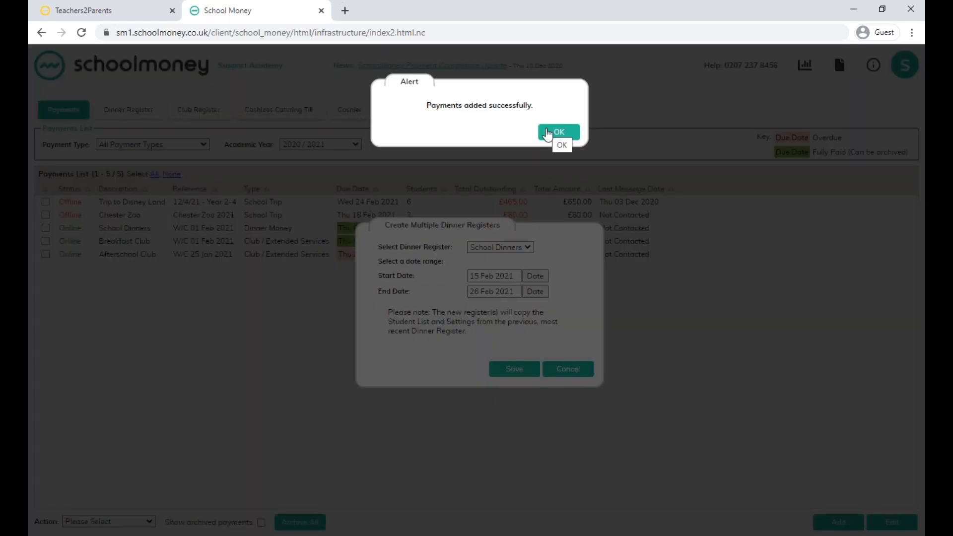
left_click(548, 134)
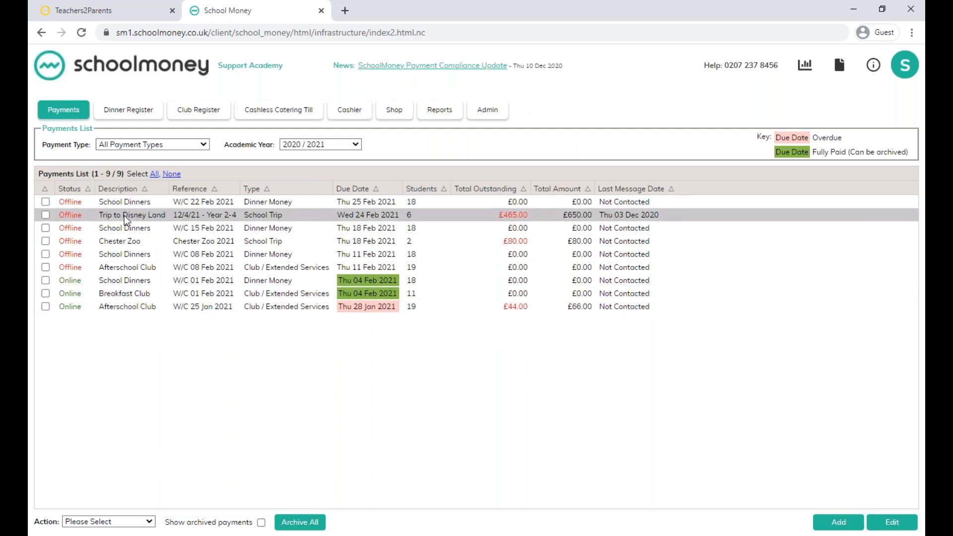
Sort the payments list by description and create a new Club / Extended Services payment.
left_click(125, 189)
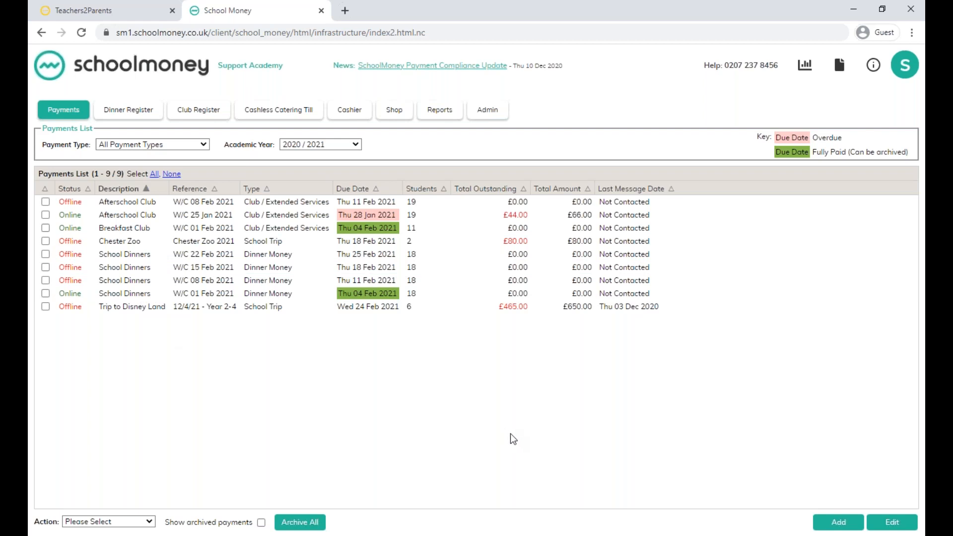
left_click(839, 526)
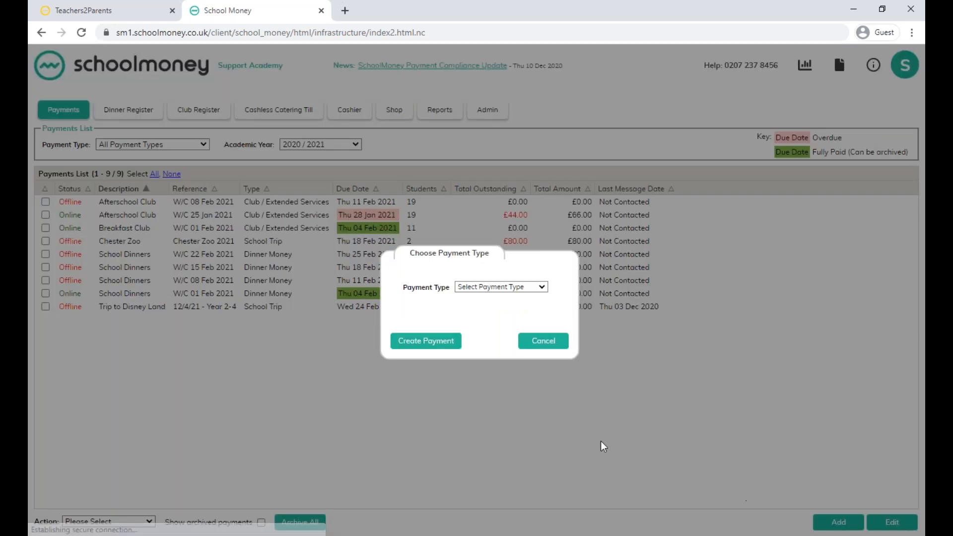
left_click(499, 287)
left_click(491, 315)
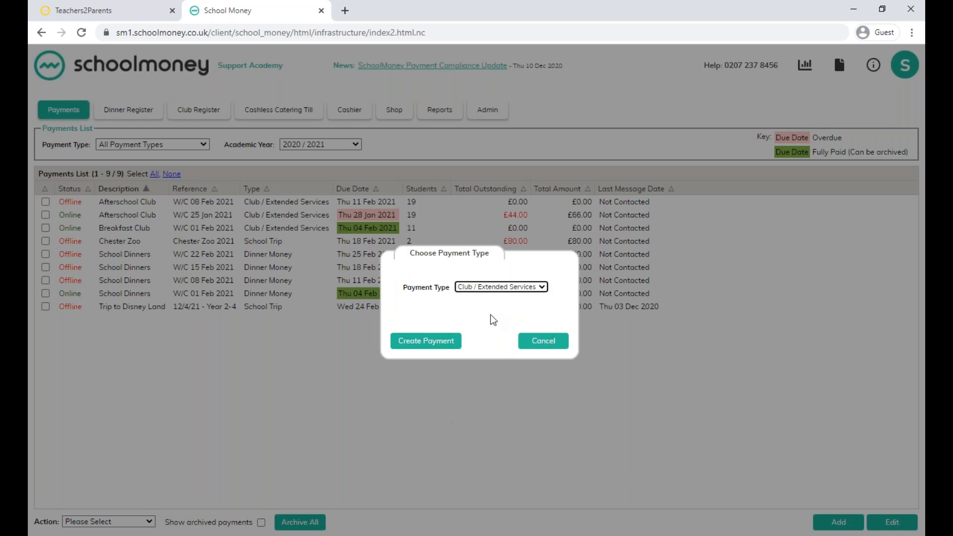
left_click(441, 347)
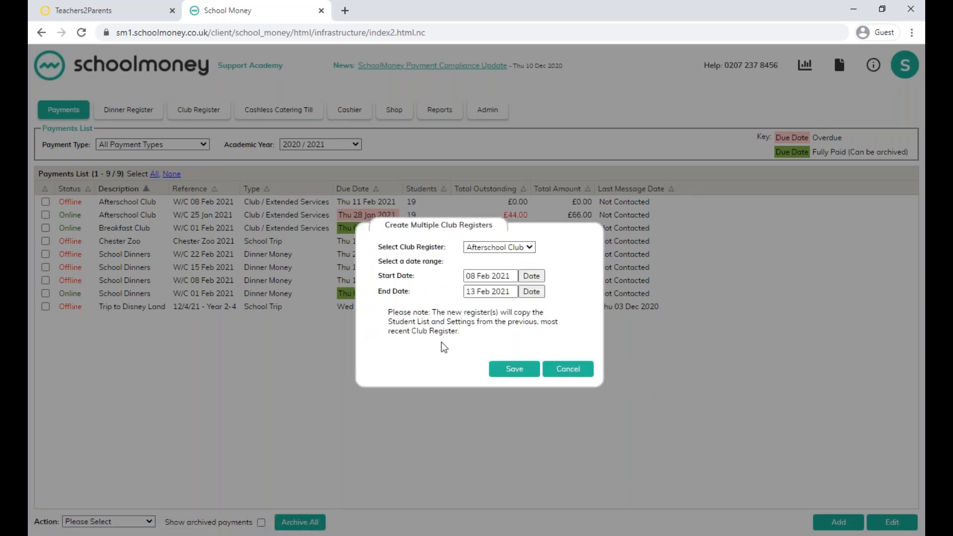
Create Afterschool Club registers for 15 Feb 2021 through 26 Feb 2021 and acknowledge the alert.
left_click(531, 276)
left_click(487, 311)
left_click(523, 362)
left_click(526, 293)
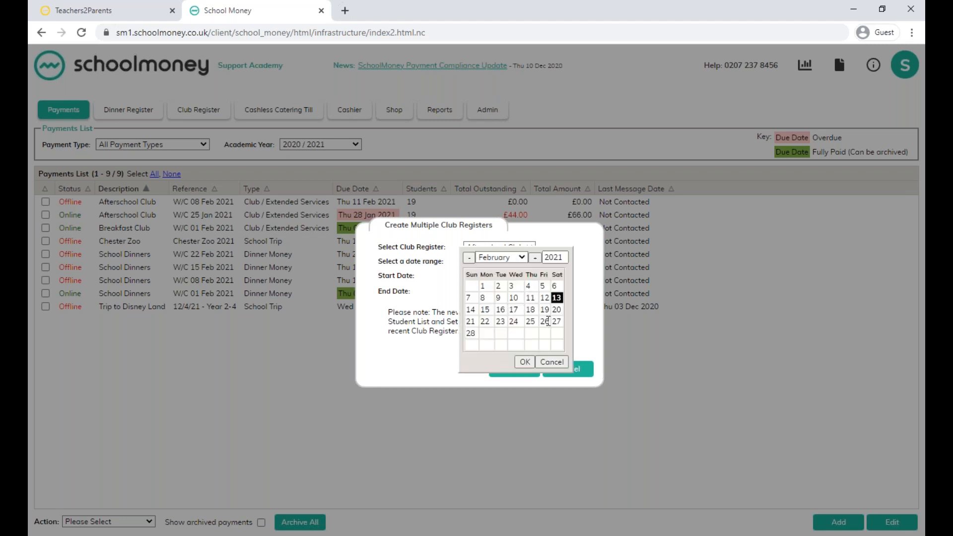
left_click(526, 360)
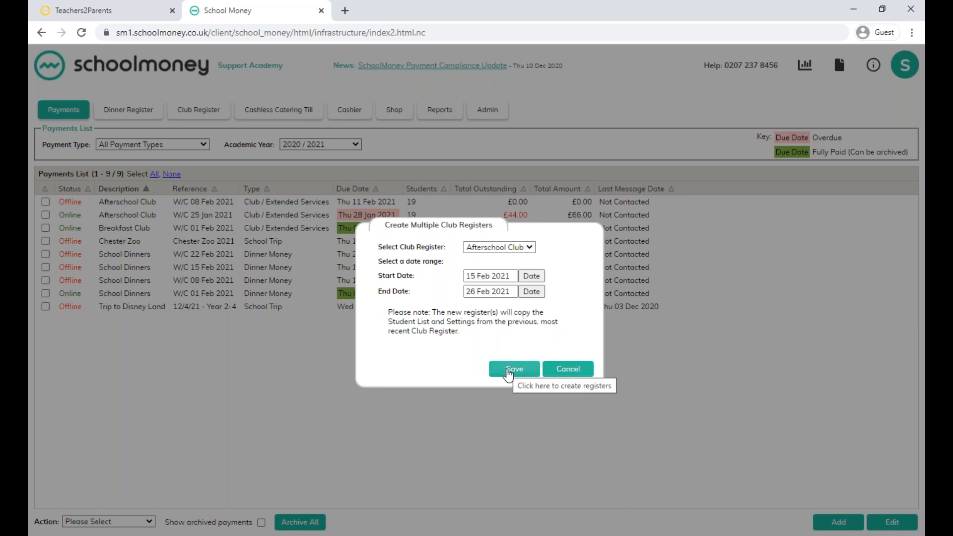
left_click(509, 370)
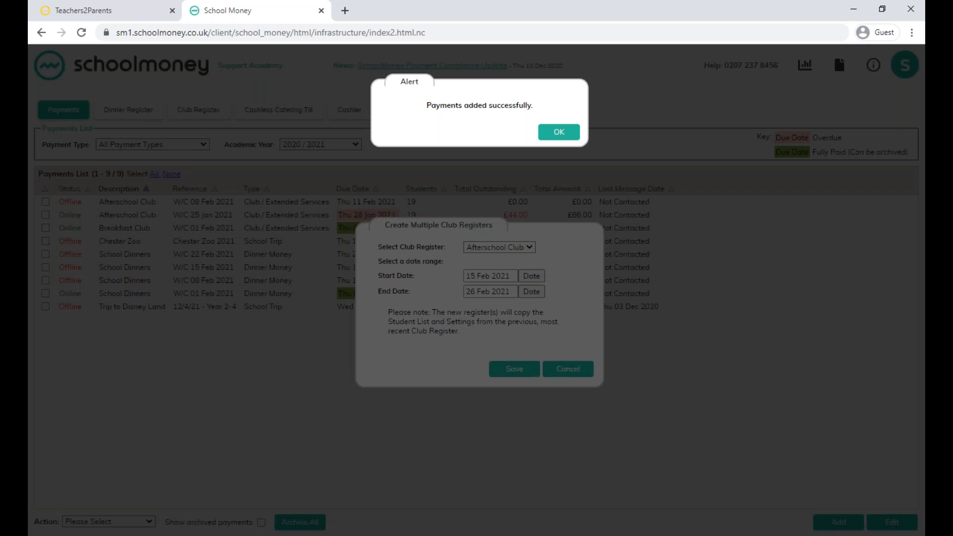
left_click(558, 139)
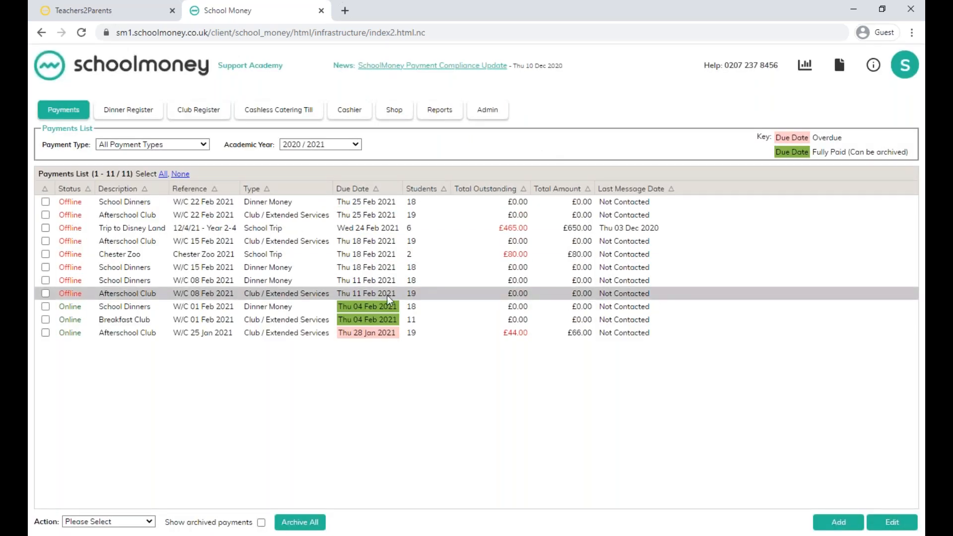
In the admin dinner payments, set the amount per child to 3.00 for School Dinners due Thu 18 Feb 2021 and save.
left_click(176, 170)
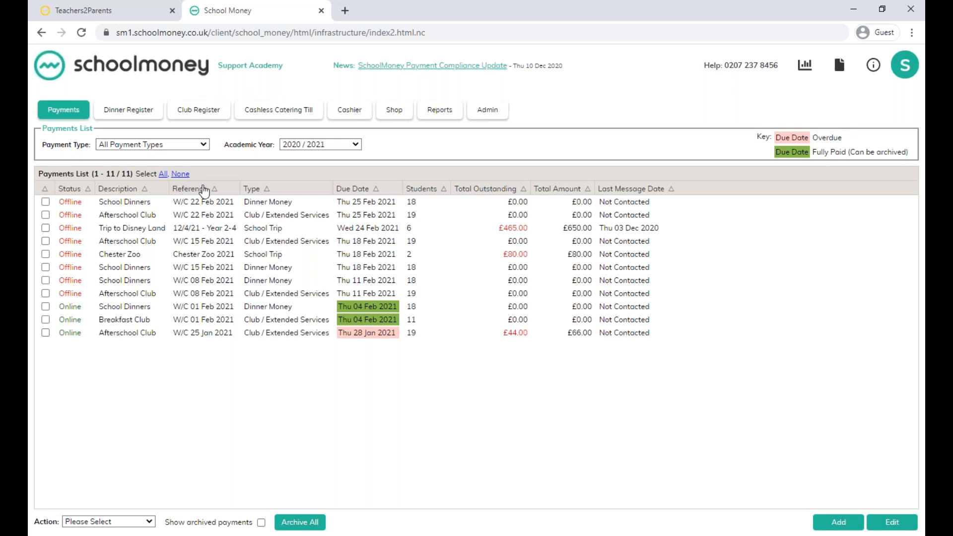
left_click(495, 110)
scroll(512, 314, "down", 10)
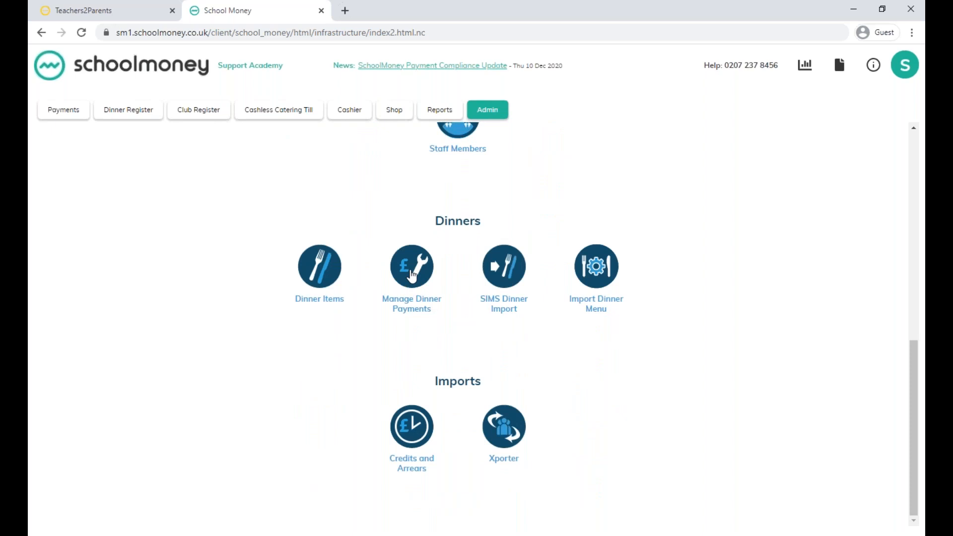
left_click(411, 274)
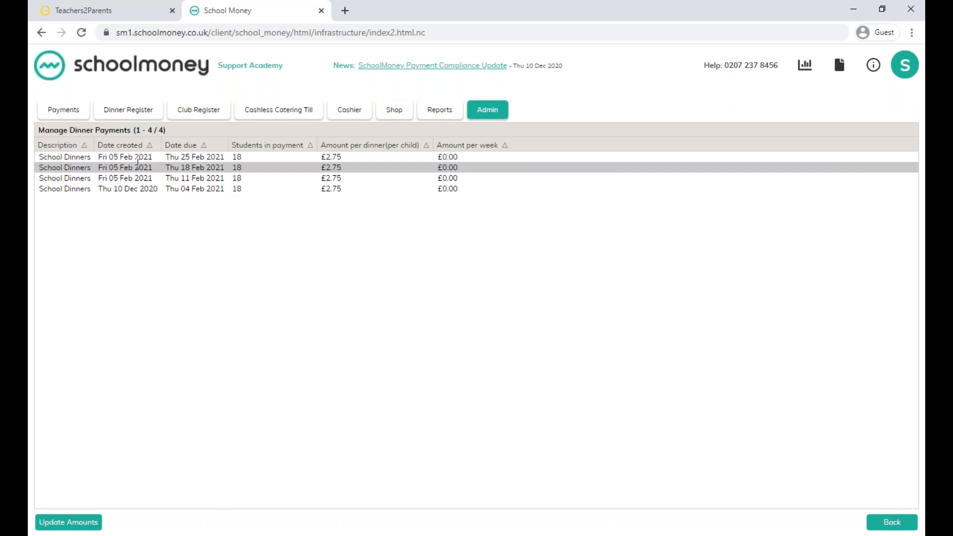
left_click(138, 164)
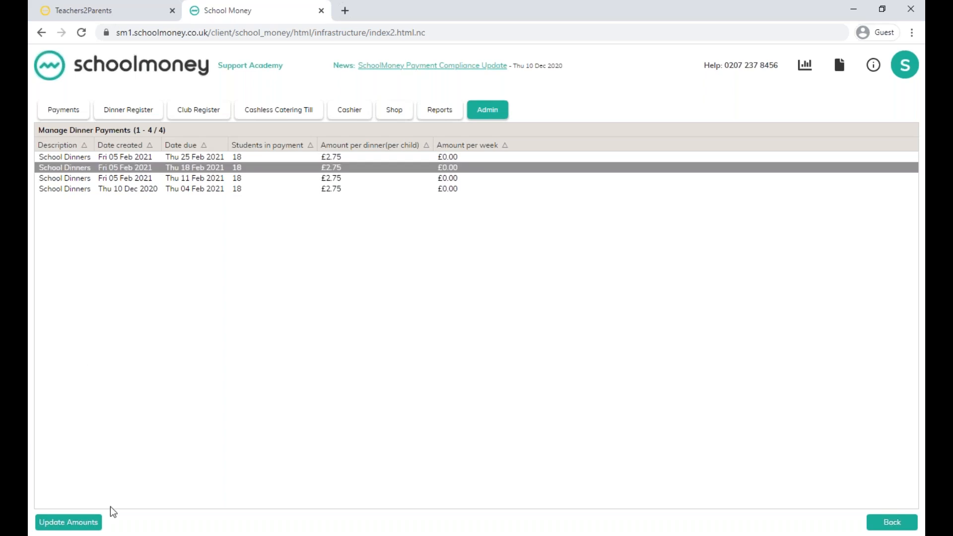
left_click(84, 524)
left_click_drag(484, 288, 415, 292)
type("3.00")
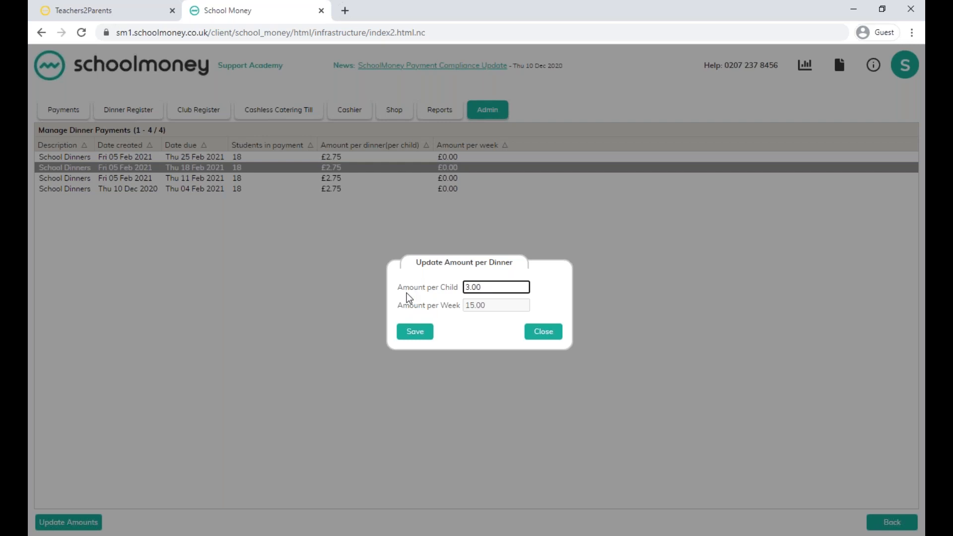
left_click(418, 333)
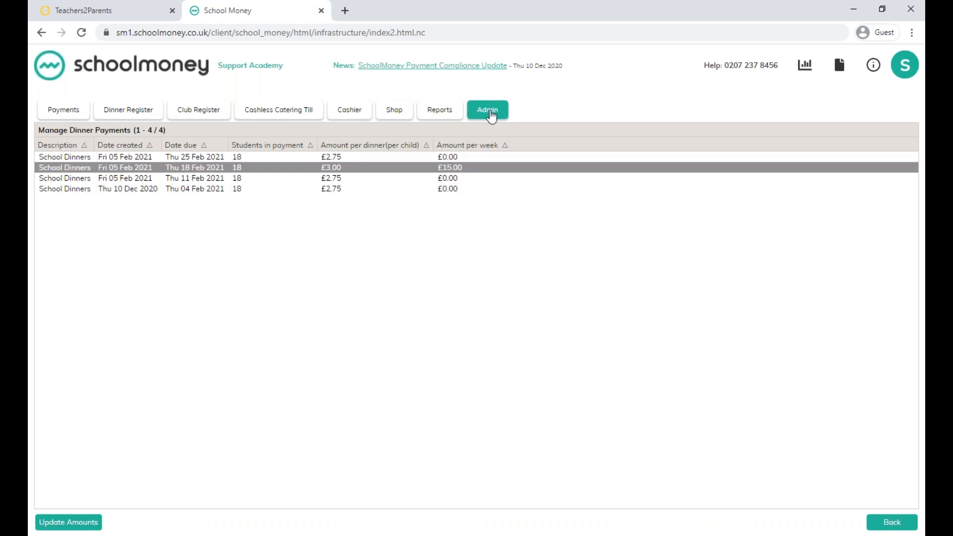
Set the price of the dinner item Veggie Pie with chips to 3.50 and save it.
left_click(908, 522)
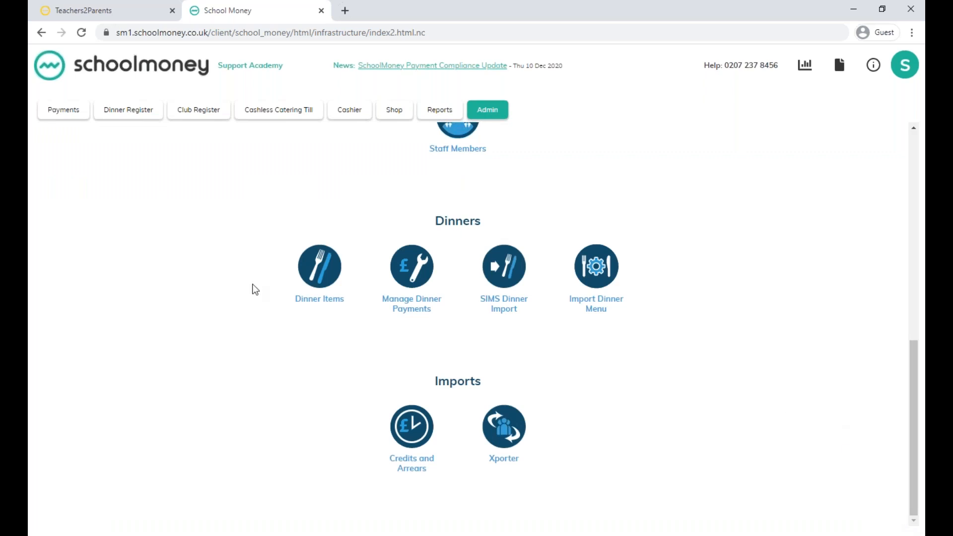
left_click(316, 276)
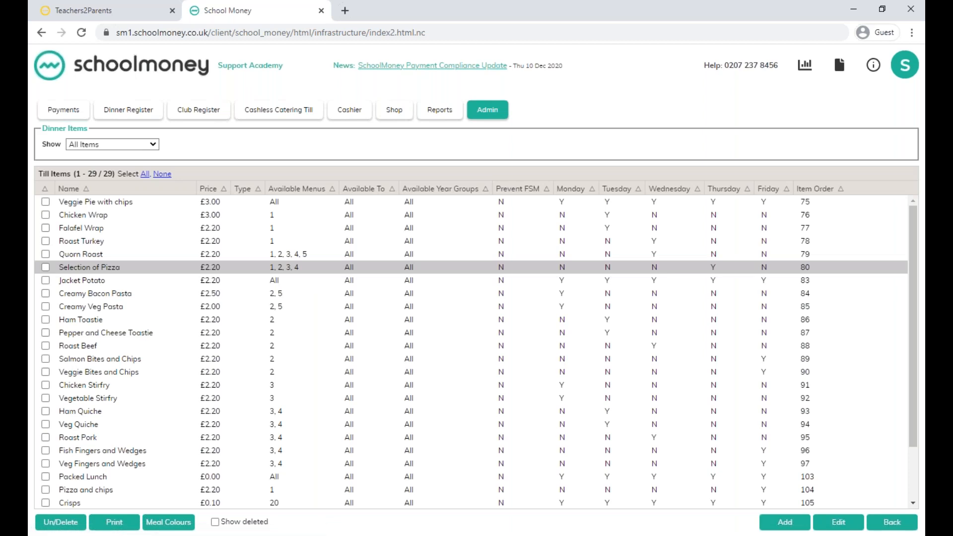
double_click(186, 202)
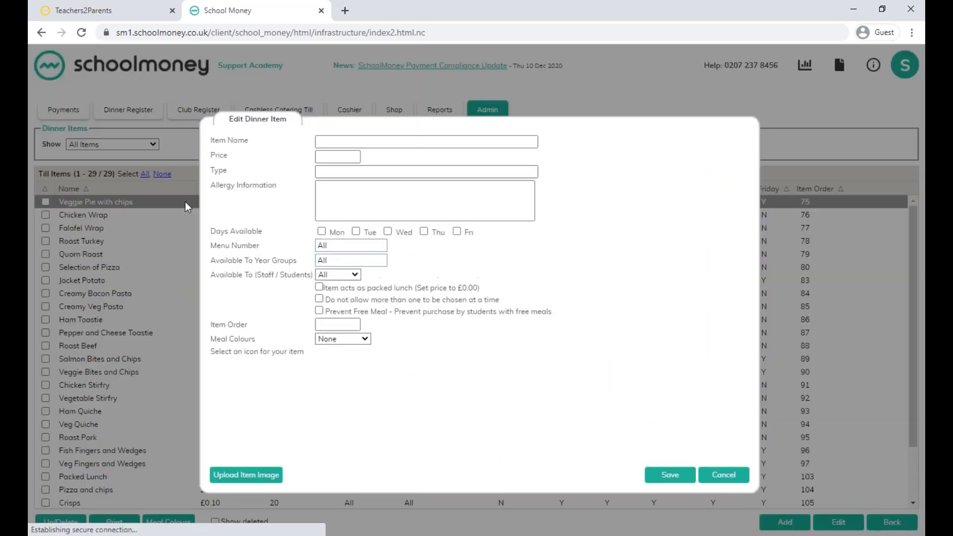
left_click_drag(348, 156, 276, 176)
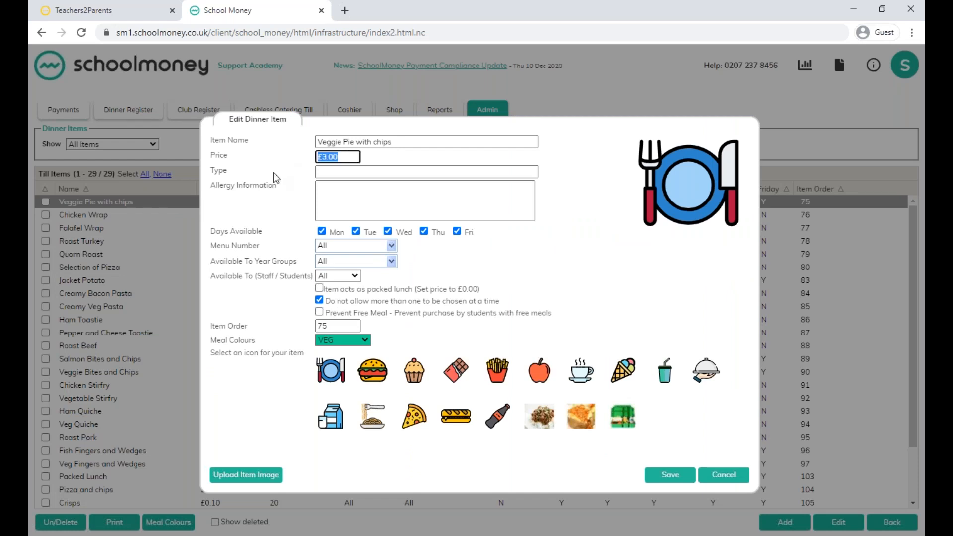
type("3.50")
left_click(670, 475)
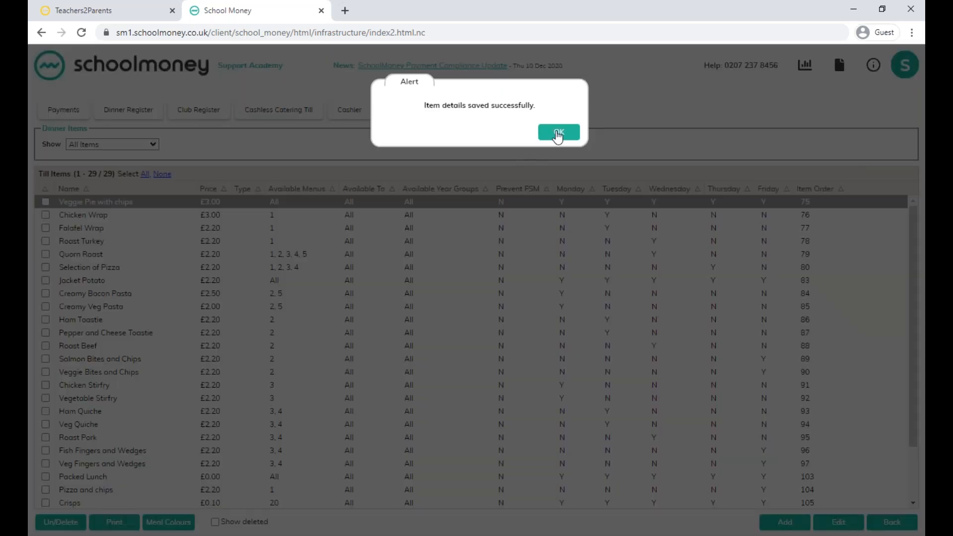
left_click(558, 133)
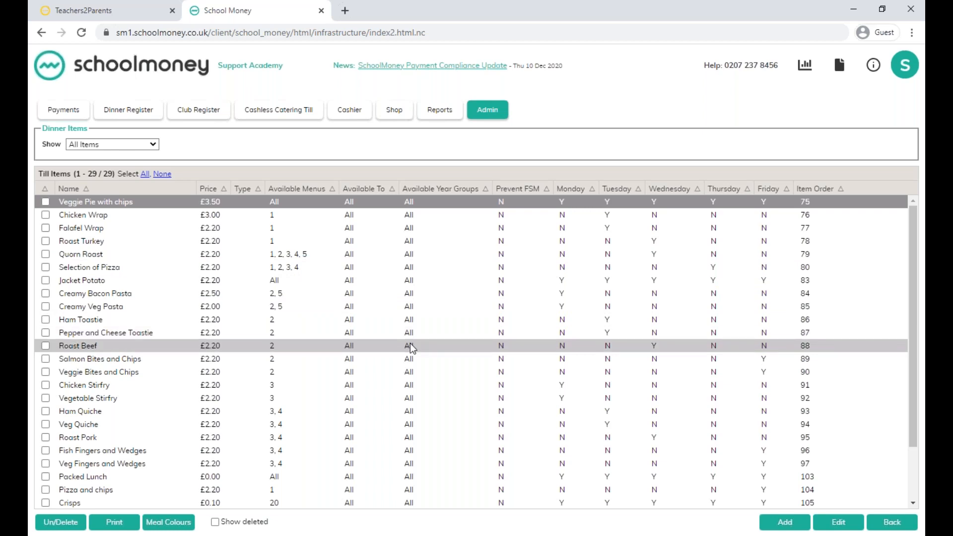
Set the Default Dinner Top Up Amount in the admin Parent Options to 13.00 and save the changes.
left_click(491, 113)
scroll(565, 278, "up", 10)
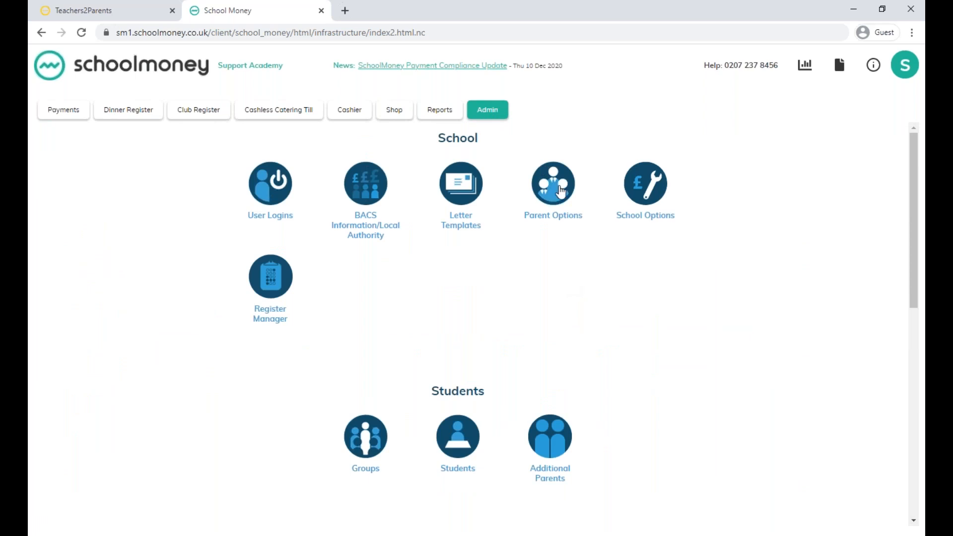
left_click(553, 189)
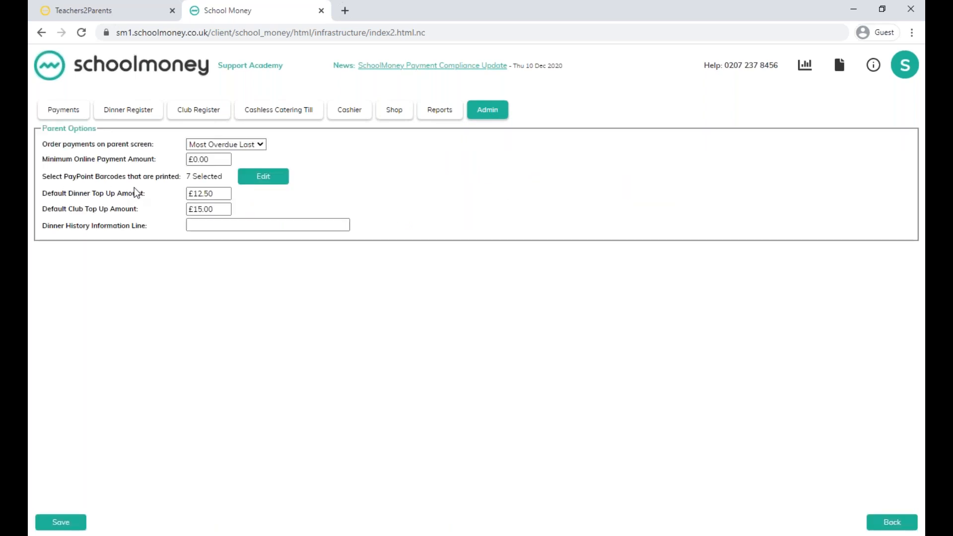
left_click_drag(222, 193, 177, 190)
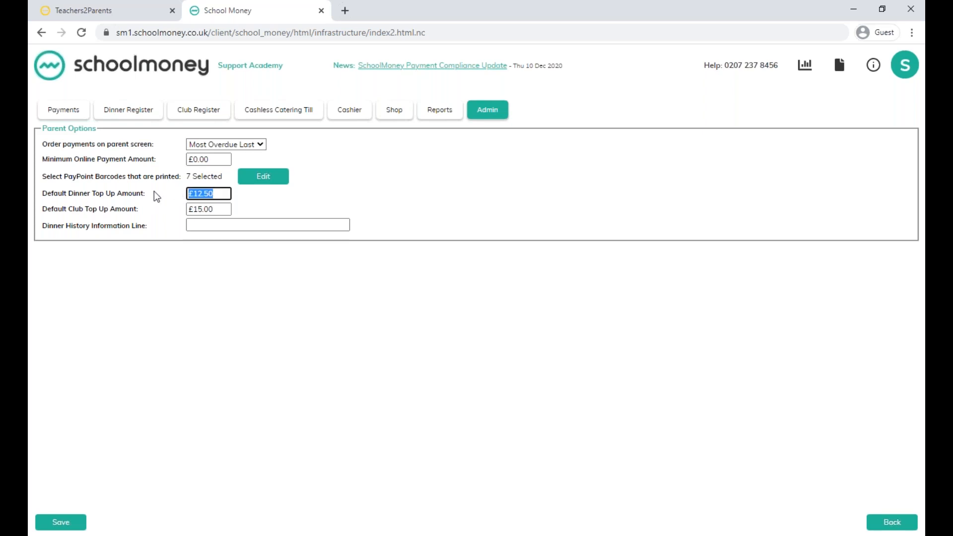
key("BackSpace")
type("13.00")
left_click(70, 524)
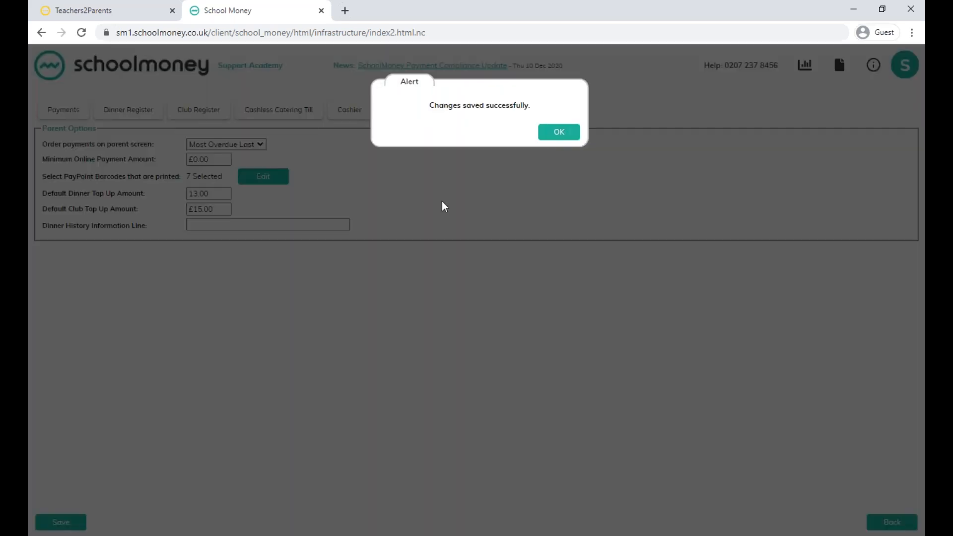
left_click(558, 133)
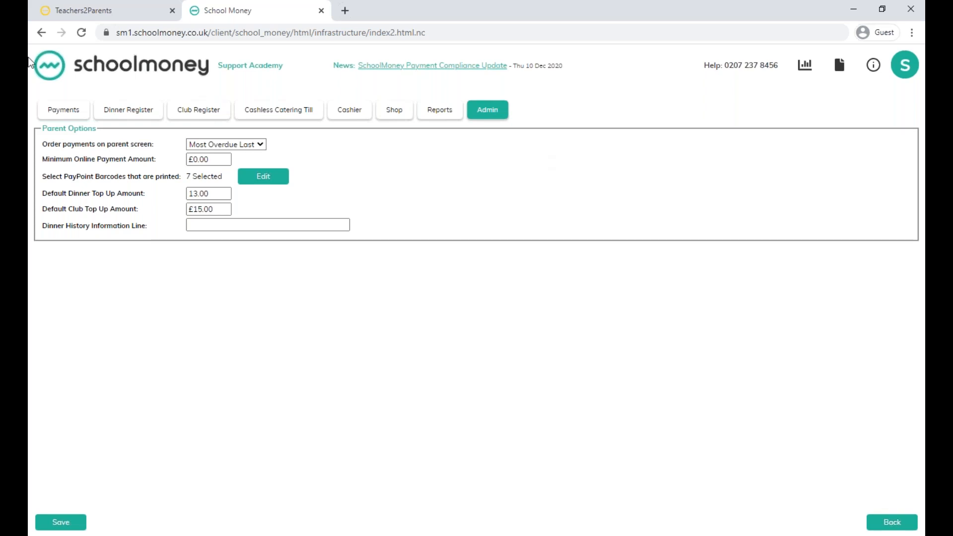
Open the duration configuration of the Afterschool Club payment for W/C 15 Feb 2021.
left_click(65, 113)
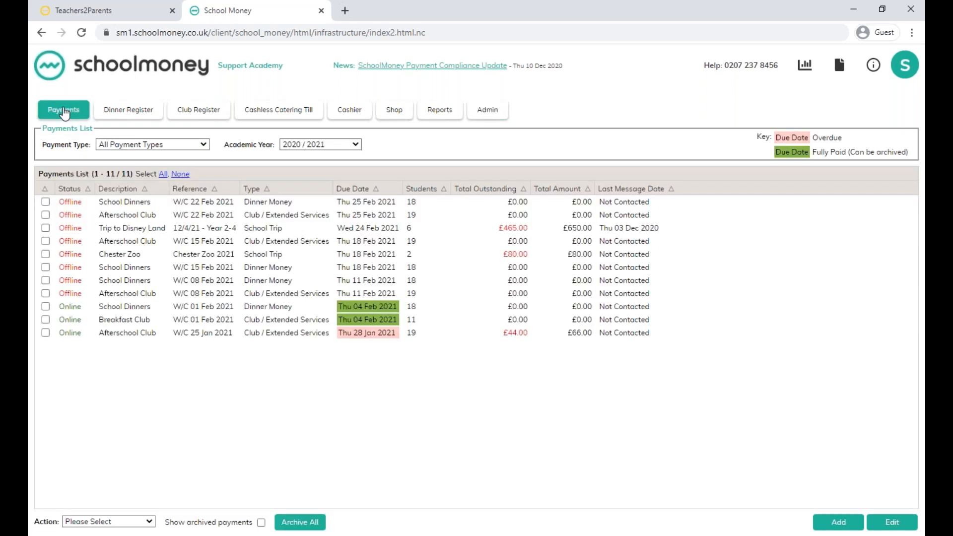
left_click(138, 241)
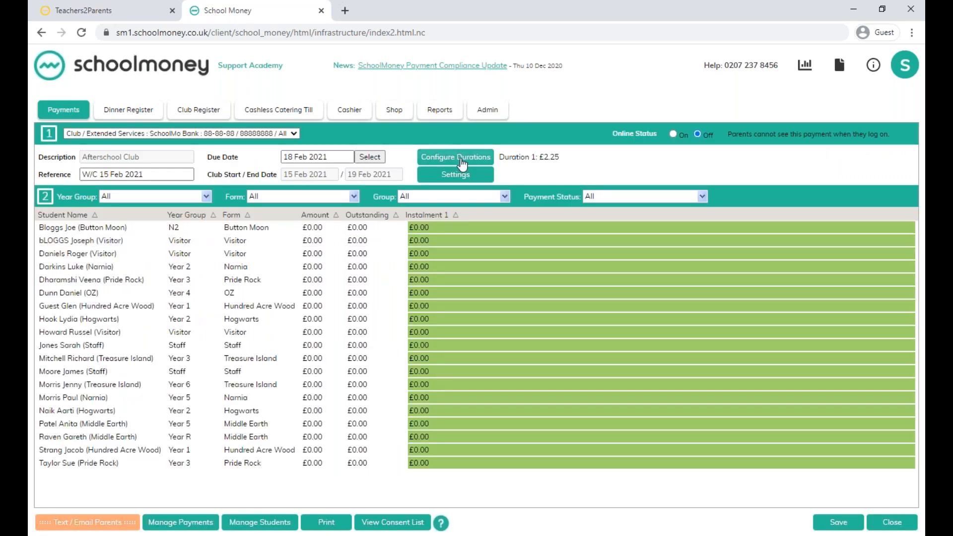
left_click(462, 158)
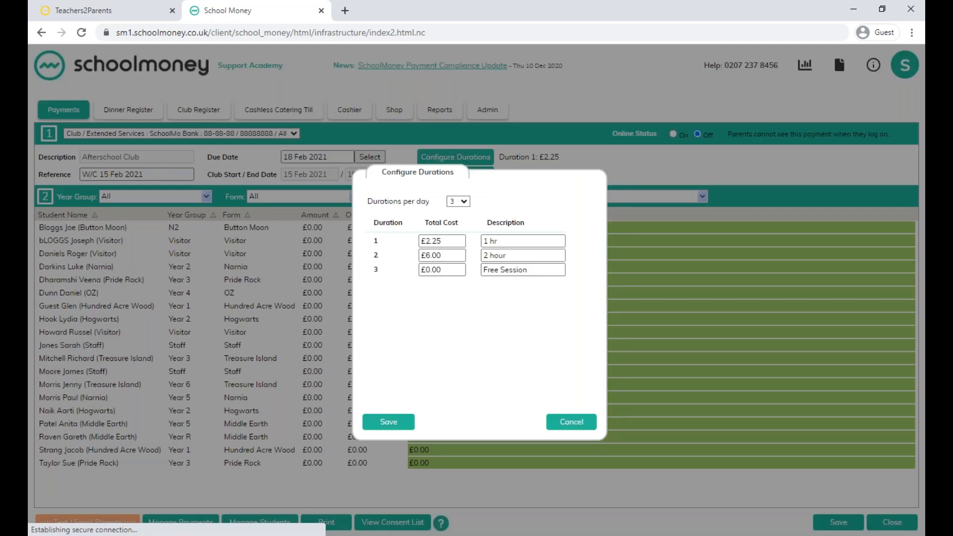
Try 4 durations per day for the Afterschool Club payment and set it back to 3.
left_click(459, 201)
left_click(463, 247)
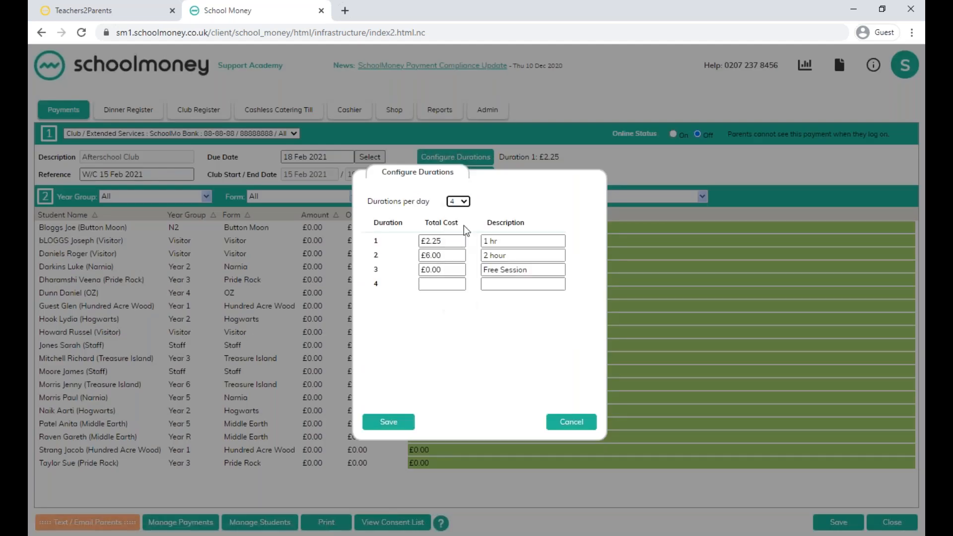
left_click(459, 202)
left_click(459, 230)
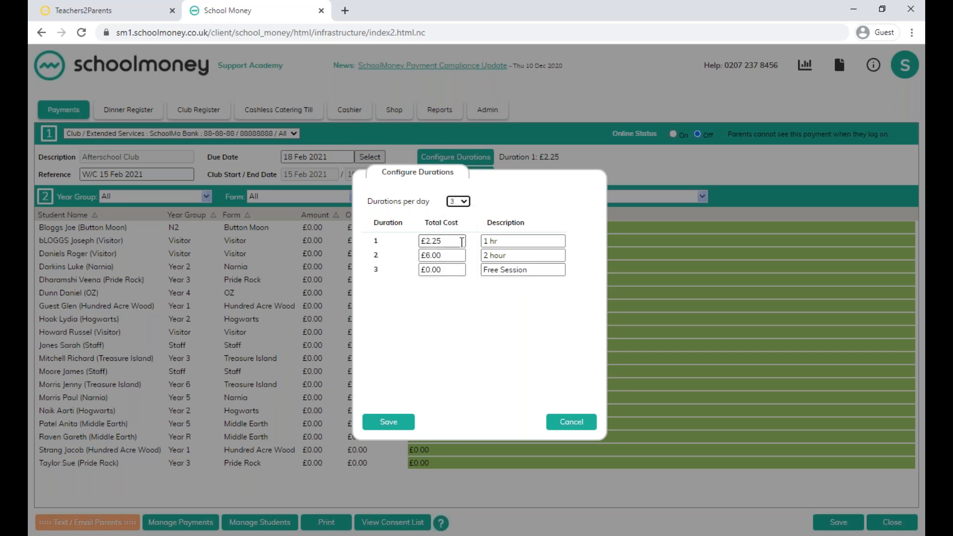
Set the Free Session duration's total cost to 2.00, save the Afterschool Club payment, and close it.
left_click_drag(446, 270, 406, 269)
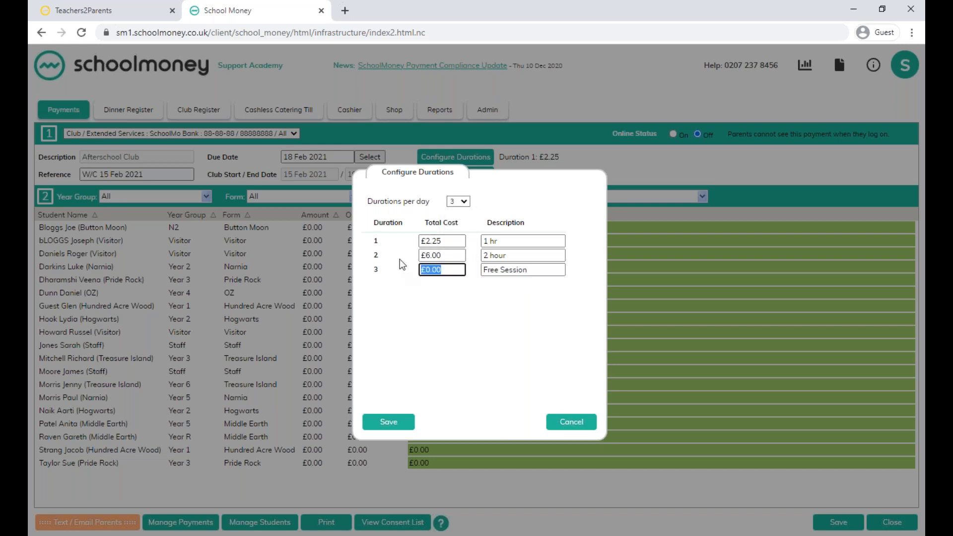
type("2.00")
left_click(388, 423)
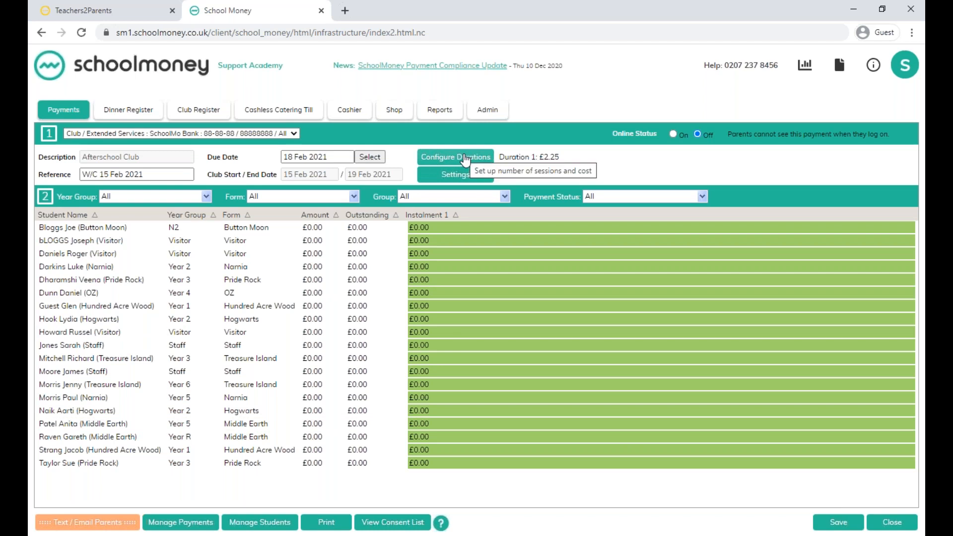
left_click(838, 525)
left_click(552, 140)
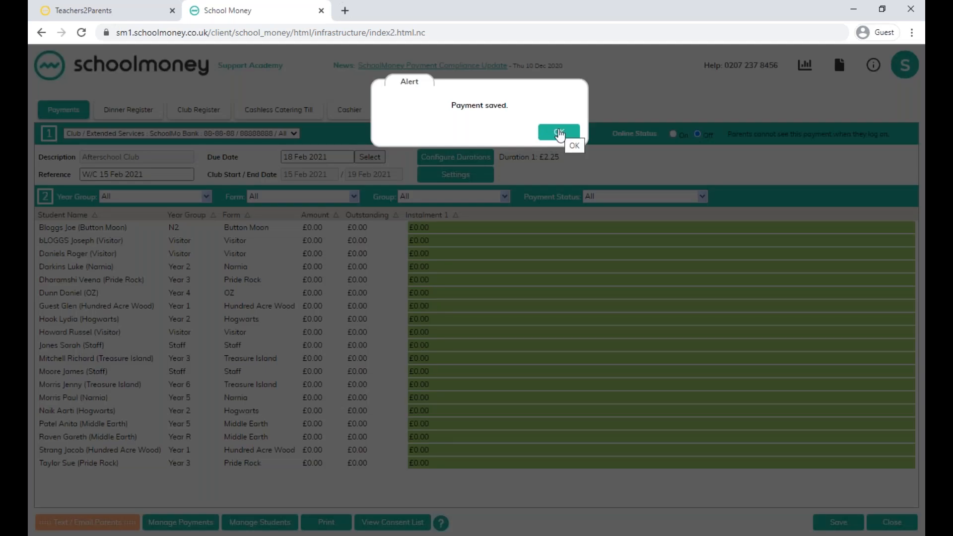
left_click(560, 135)
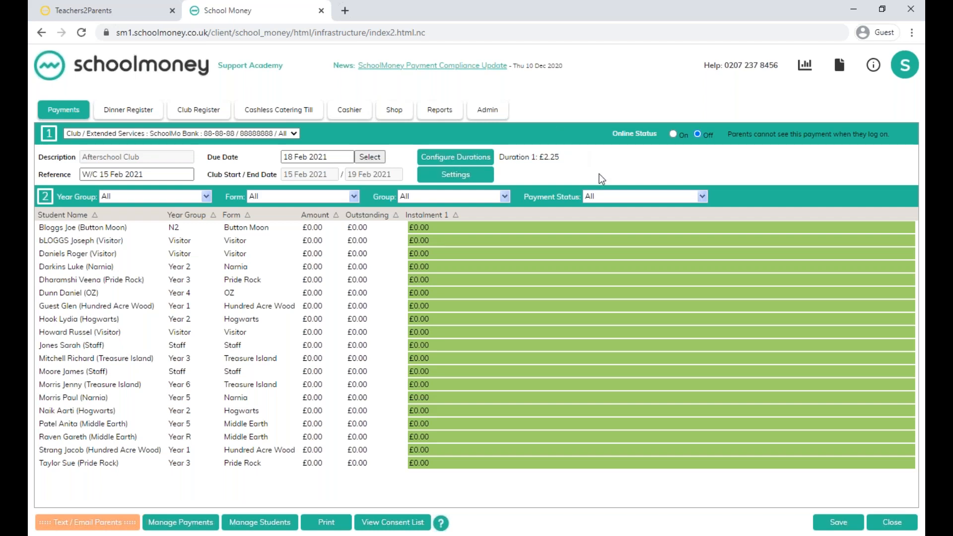
left_click(893, 523)
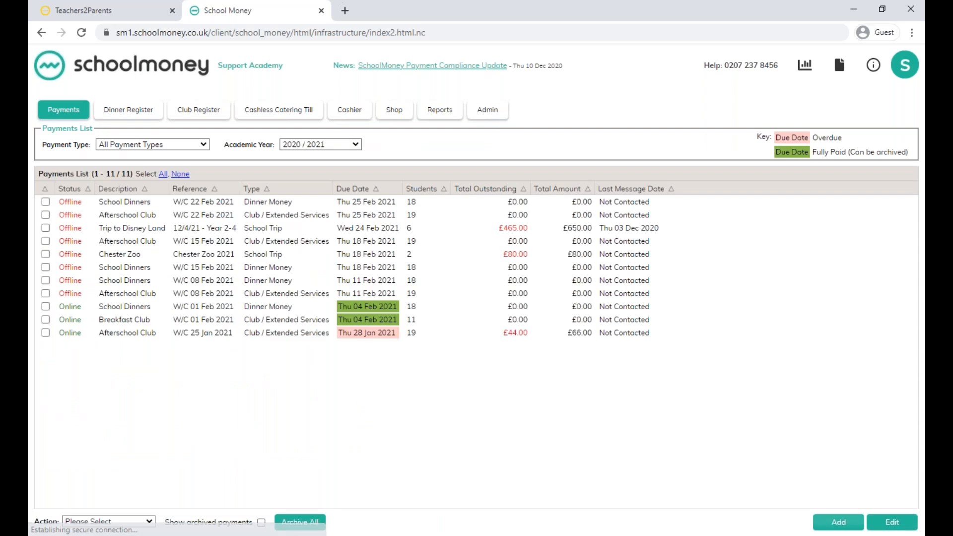
Review the admin list of on-roll students and return to the admin overview.
left_click(489, 111)
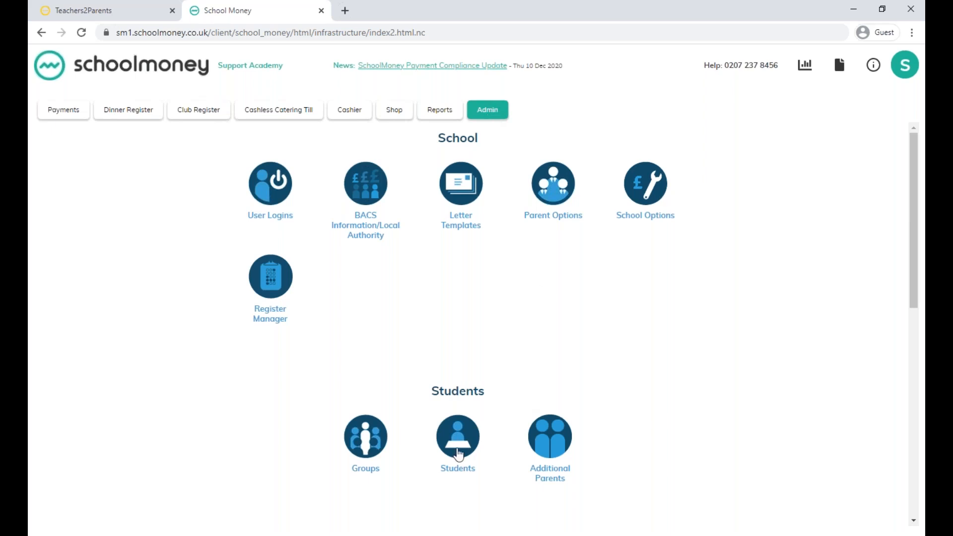
left_click(462, 445)
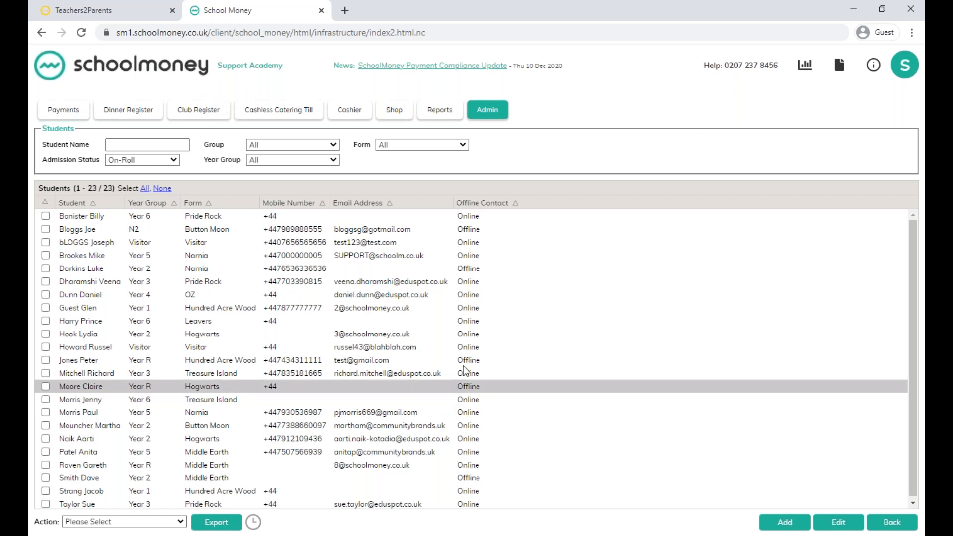
left_click(495, 113)
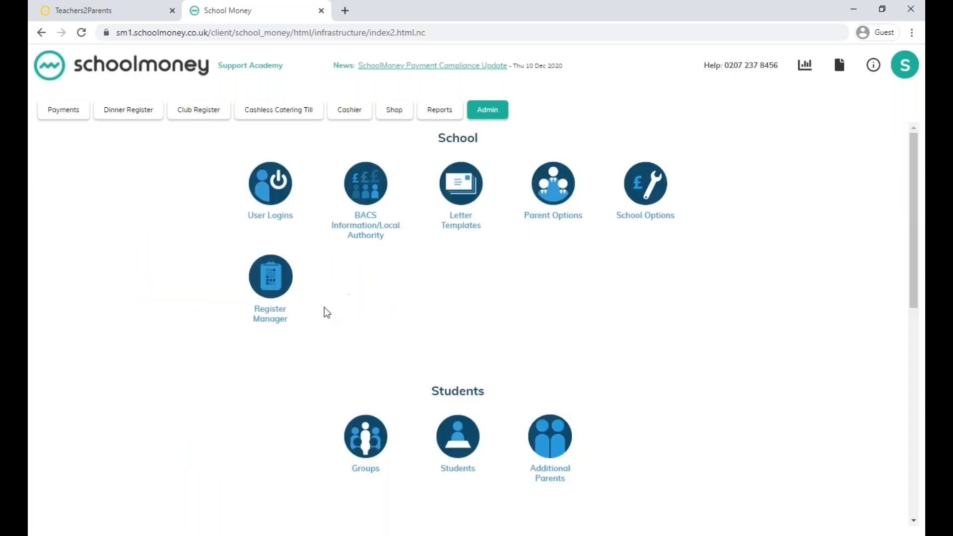
In the Register Manager, choose the School Dinners group and select only the W/C 15 Feb 2021 and W/C 22 Feb 2021 payments.
left_click(278, 278)
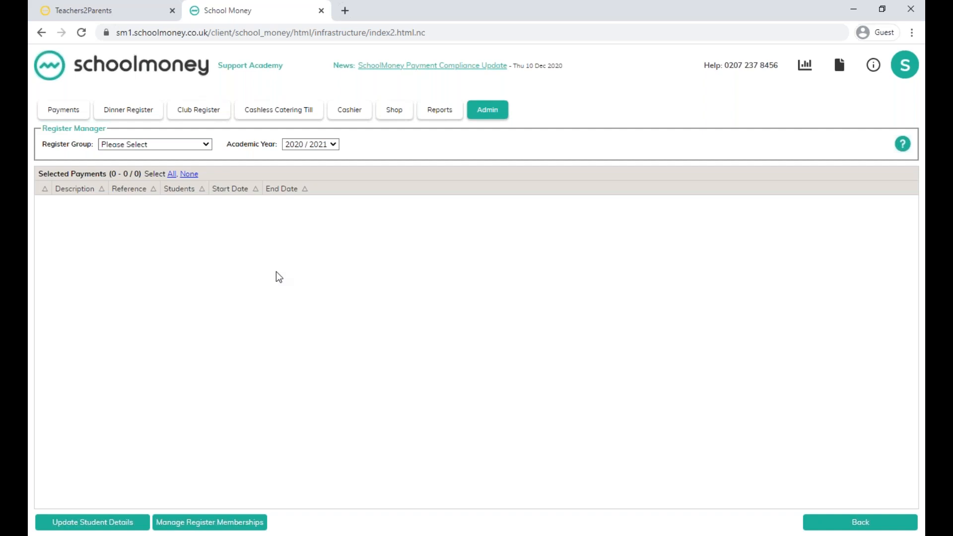
left_click(152, 146)
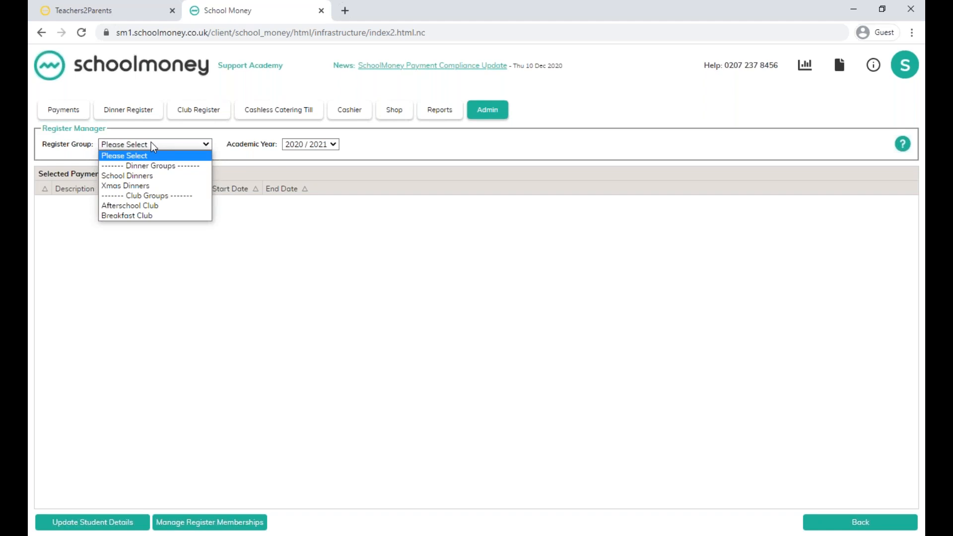
left_click(149, 176)
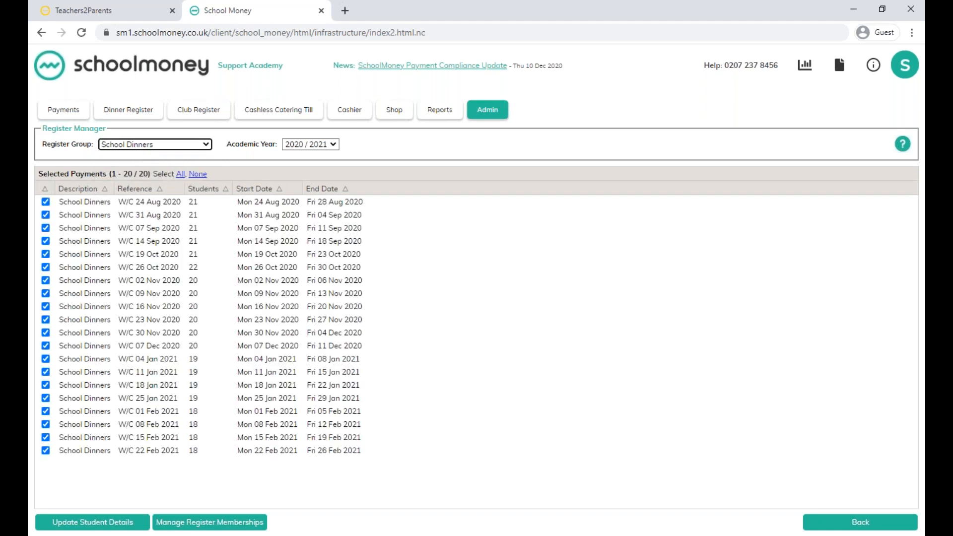
left_click(198, 175)
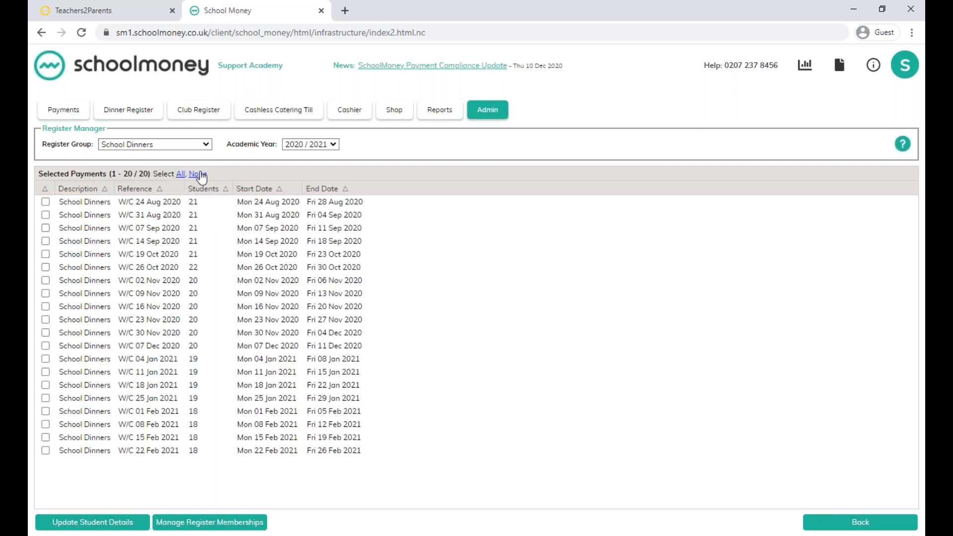
left_click(45, 437)
left_click(45, 451)
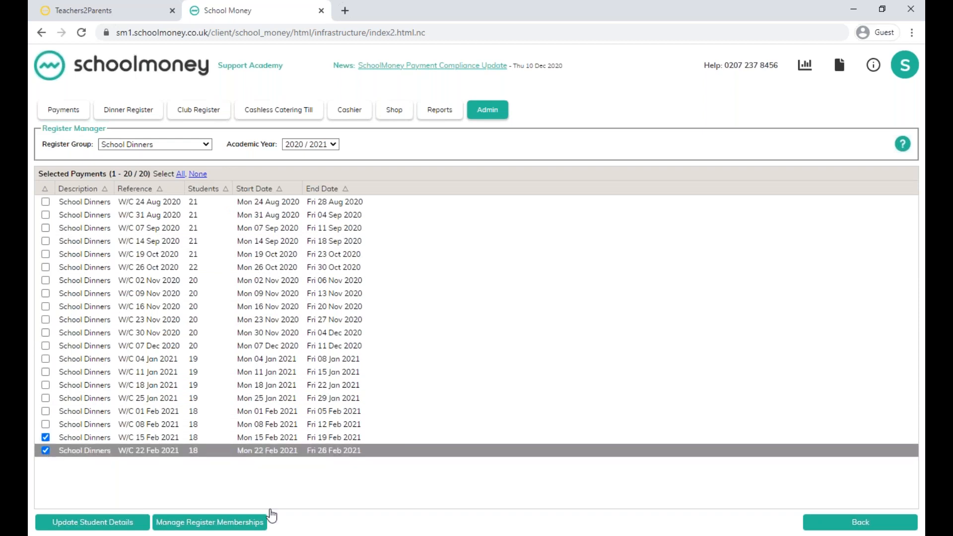
Choose the Year 2 Middle Earth student and the last-listed Year 1 Hundred Acre Wood student for register membership management.
left_click(219, 526)
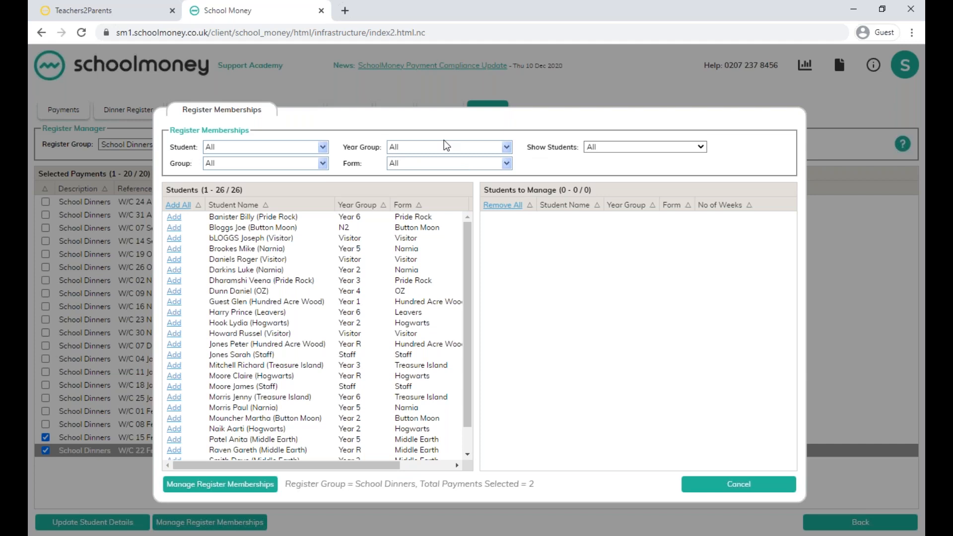
scroll(333, 278, "down", 1)
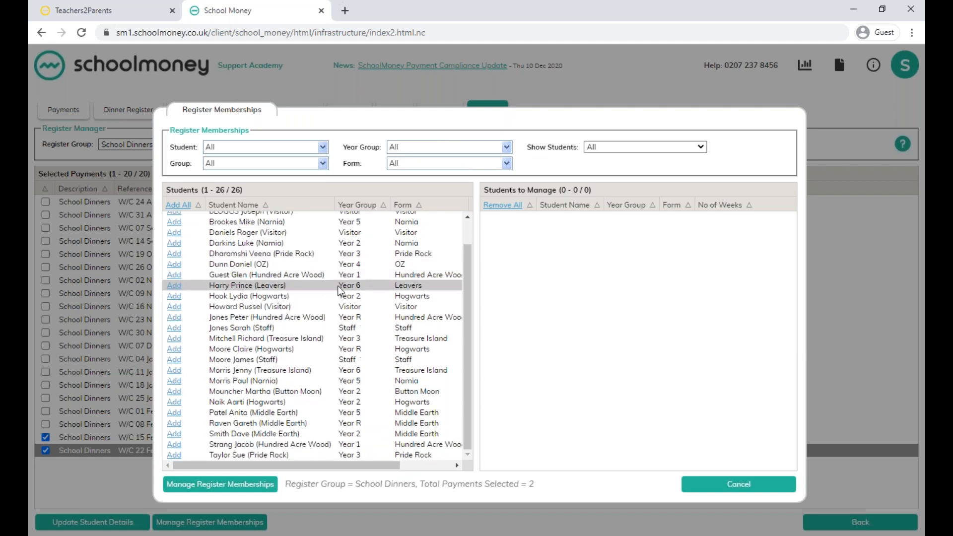
left_click(173, 440)
left_click(174, 445)
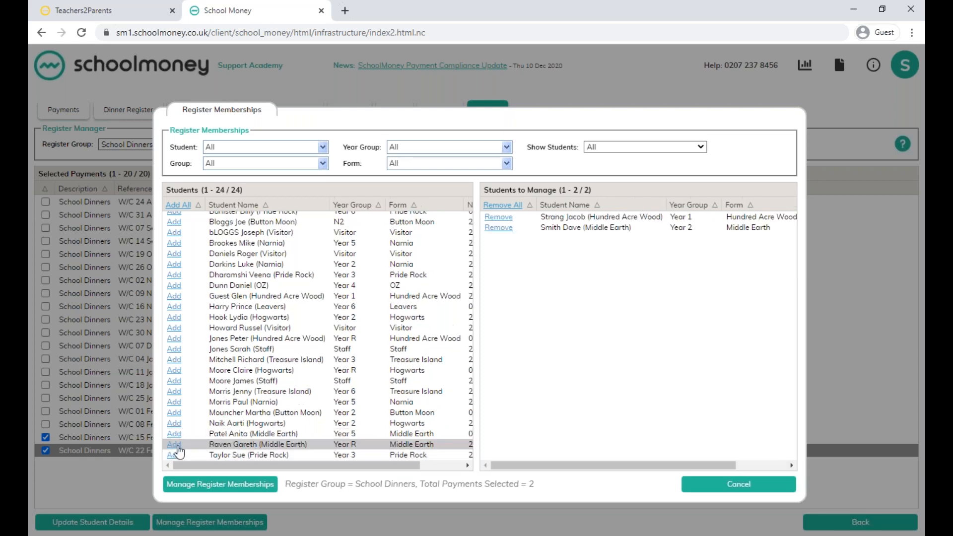
left_click(208, 484)
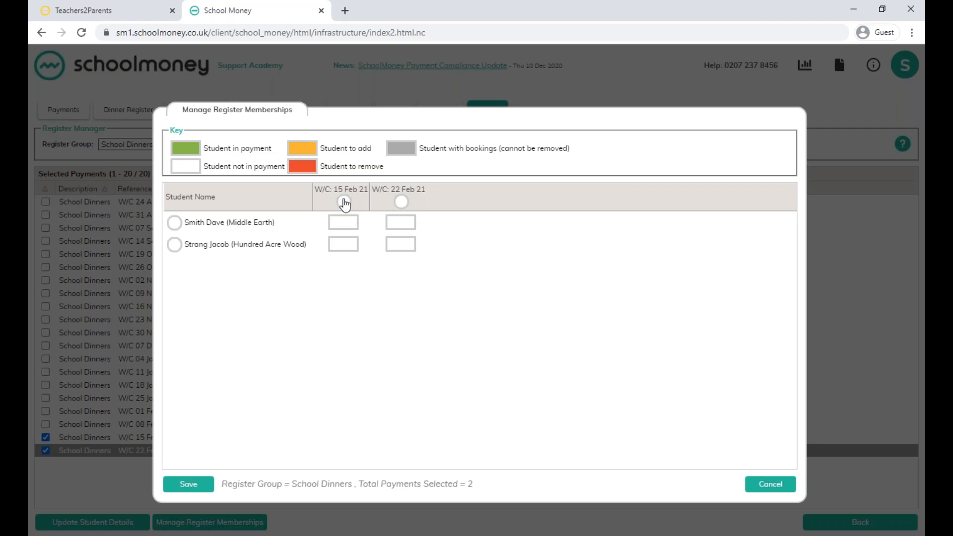
Add both students to the W/C 15 Feb 21 and W/C 22 Feb 21 dinner registers, save, and close the memberships.
left_click(175, 223)
left_click(174, 244)
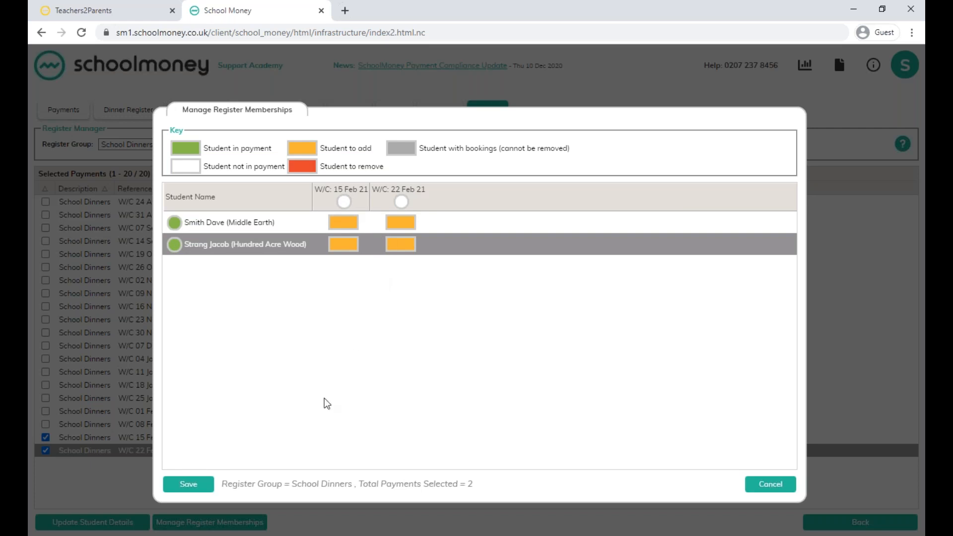
left_click(189, 484)
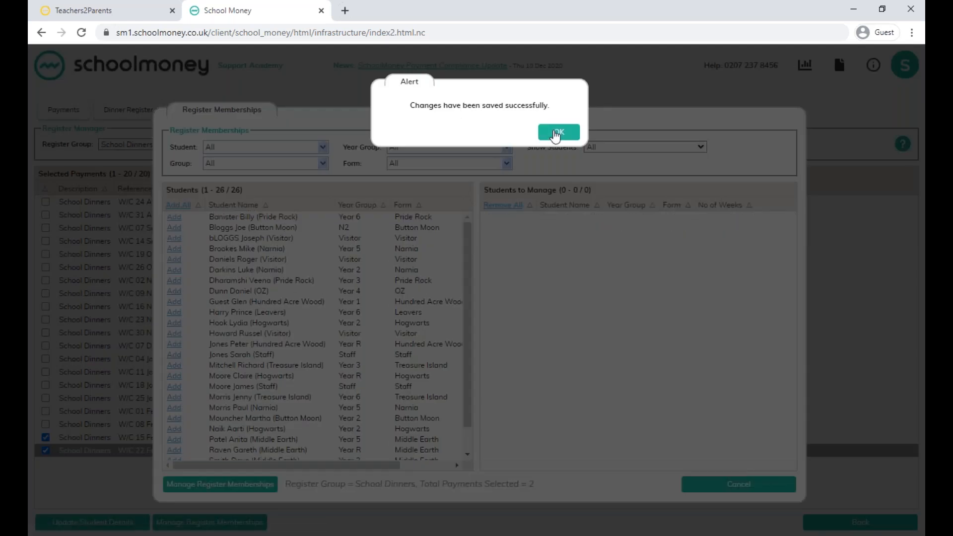
left_click(556, 133)
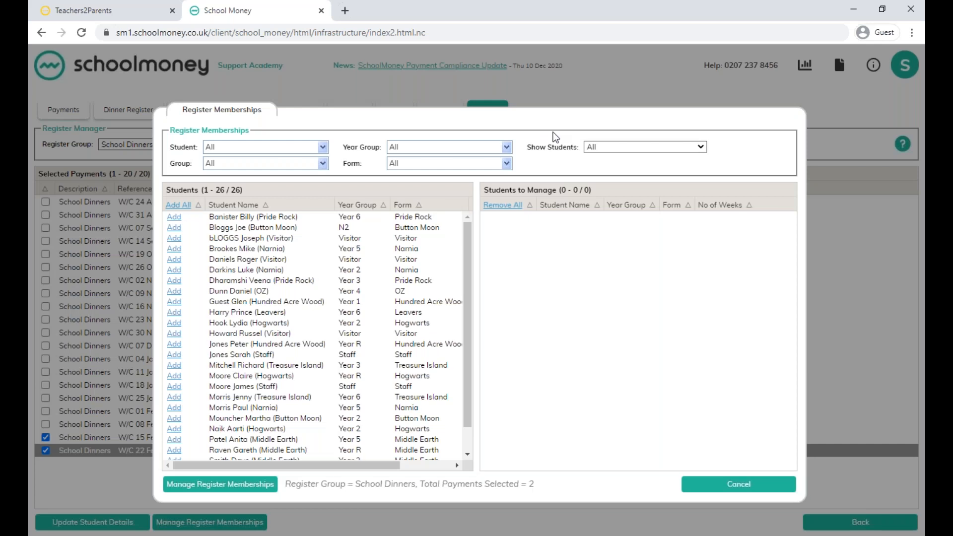
left_click(753, 489)
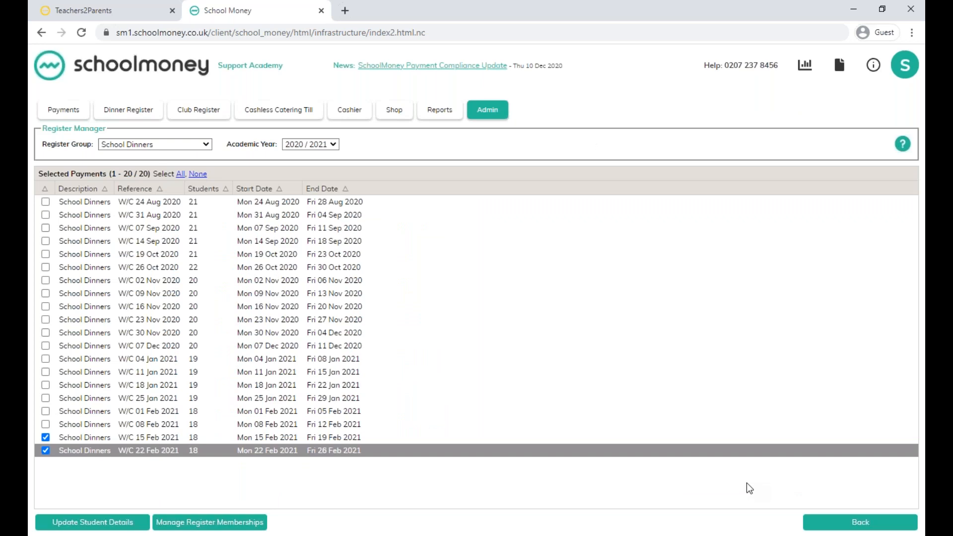
View the Free School Meals Report to check students' entitlement start and end dates.
left_click(436, 113)
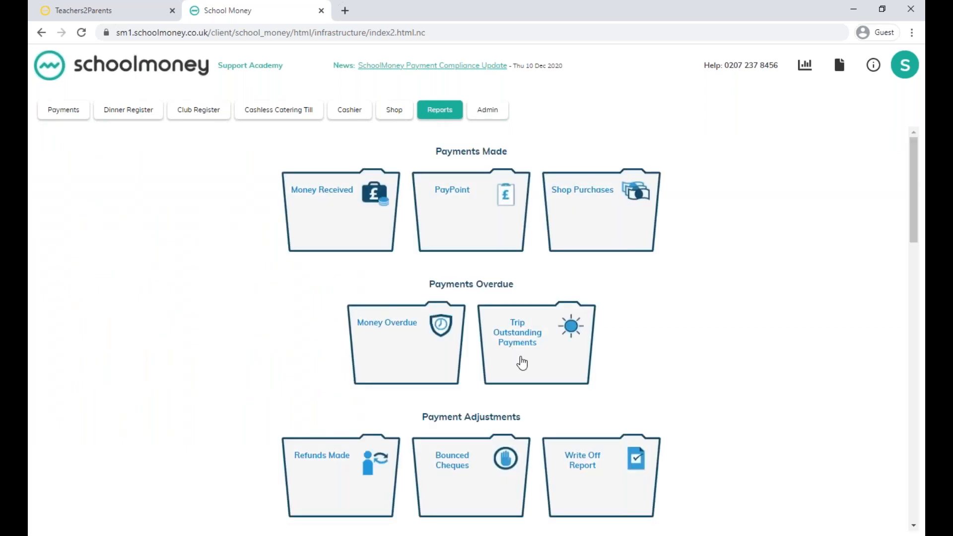
scroll(521, 361, "down", 4)
scroll(353, 274, "down", 4)
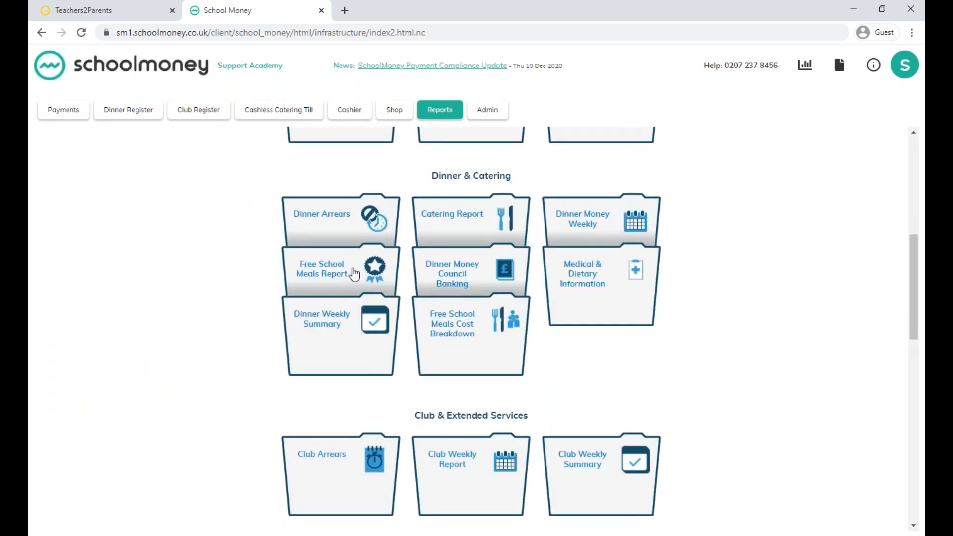
left_click(354, 274)
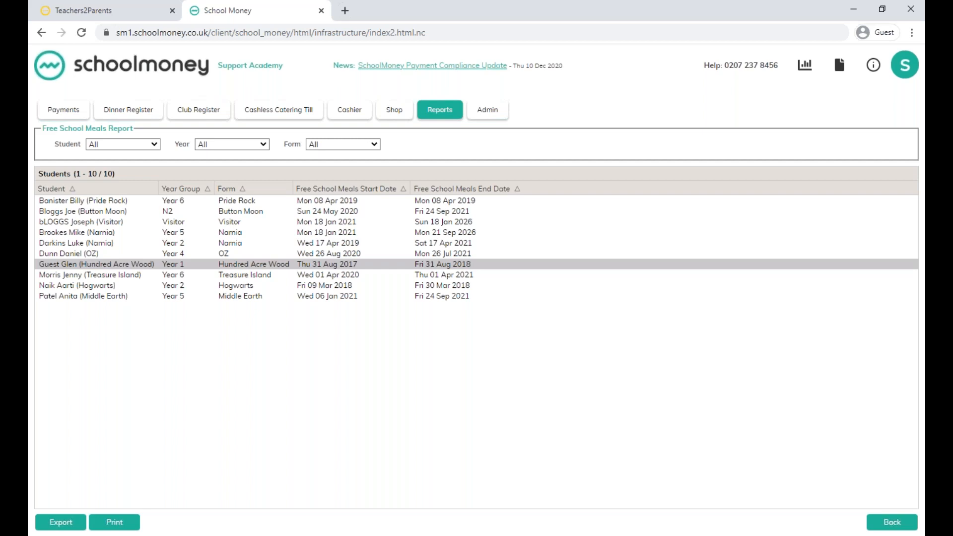
left_click(352, 270)
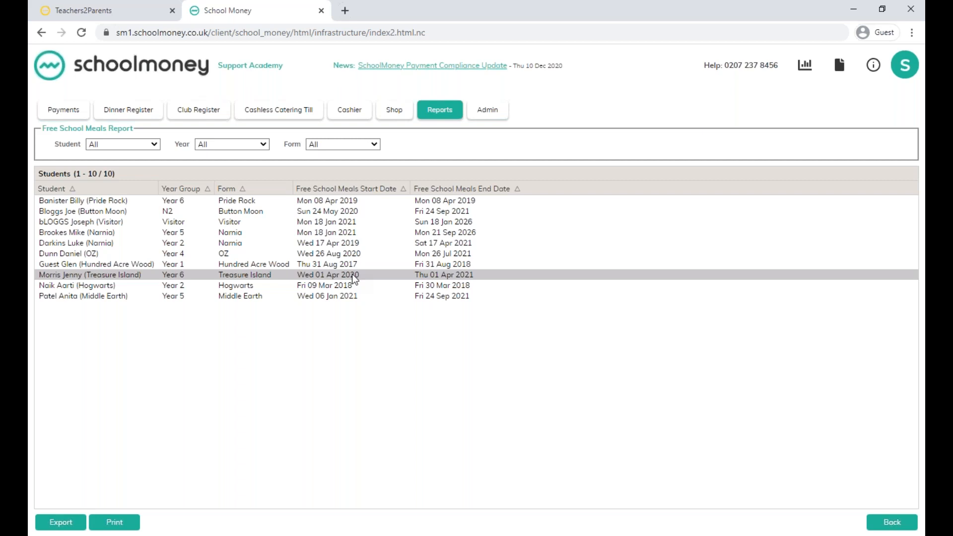
Enable Free School Meals in the last-listed Year 1 Hundred Acre Wood student's record and save the student details.
left_click(489, 112)
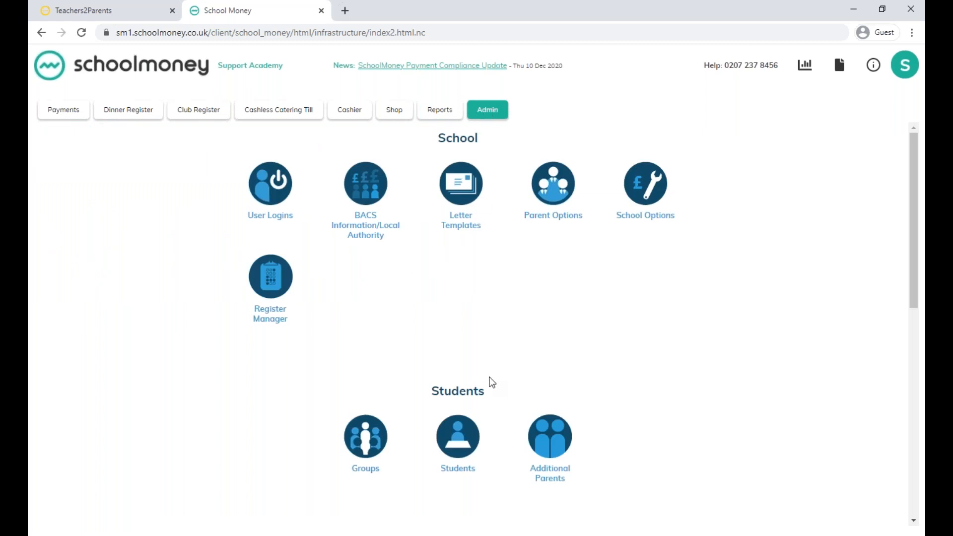
scroll(492, 382, "down", 3)
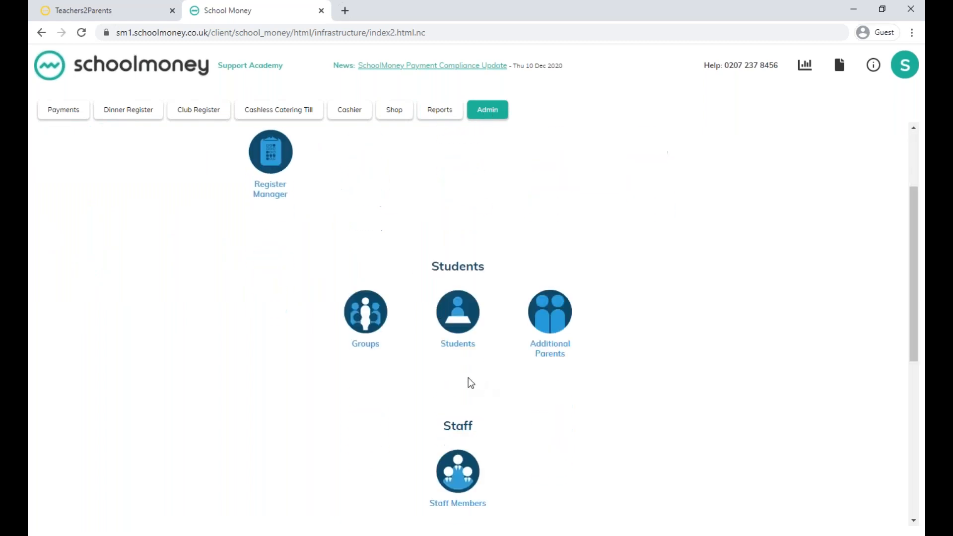
left_click(452, 315)
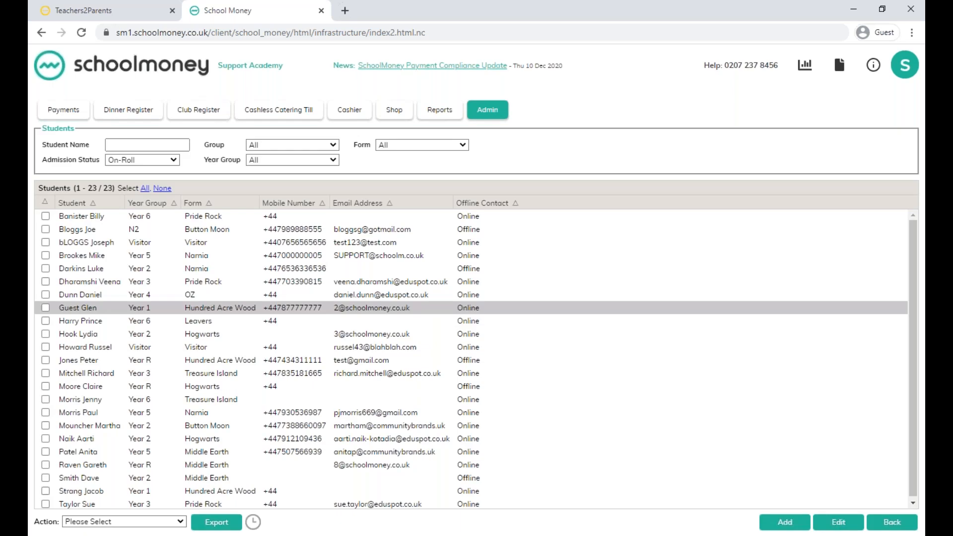
scroll(269, 342, "down", 1)
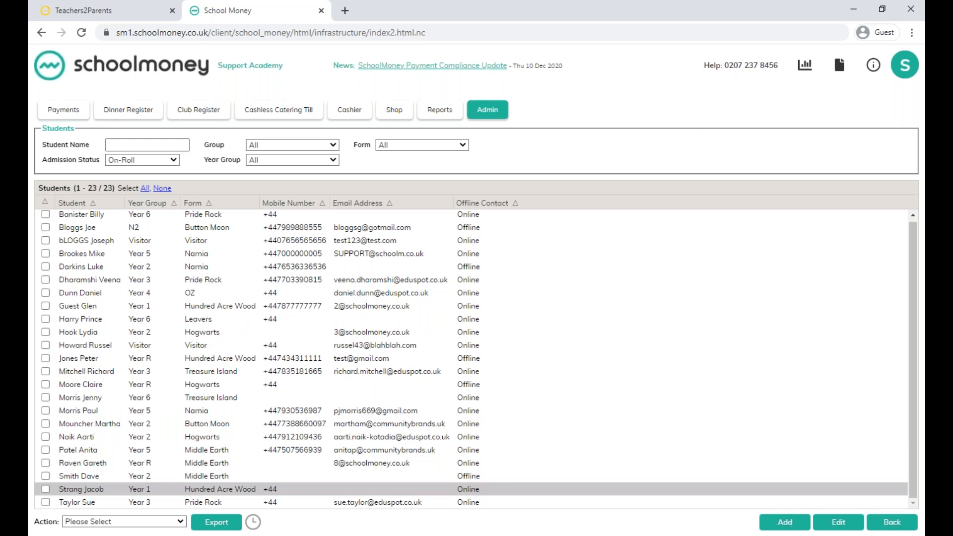
left_click(89, 488)
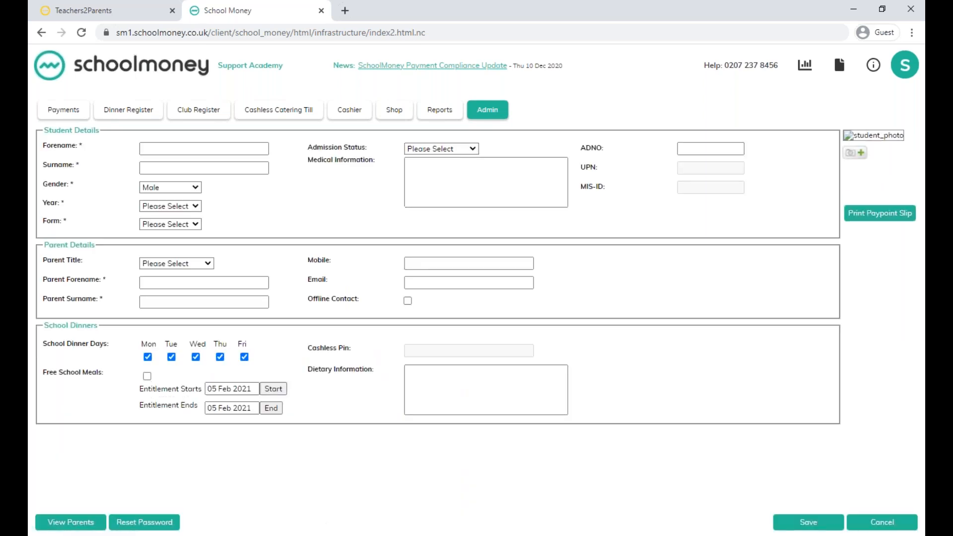
left_click(148, 377)
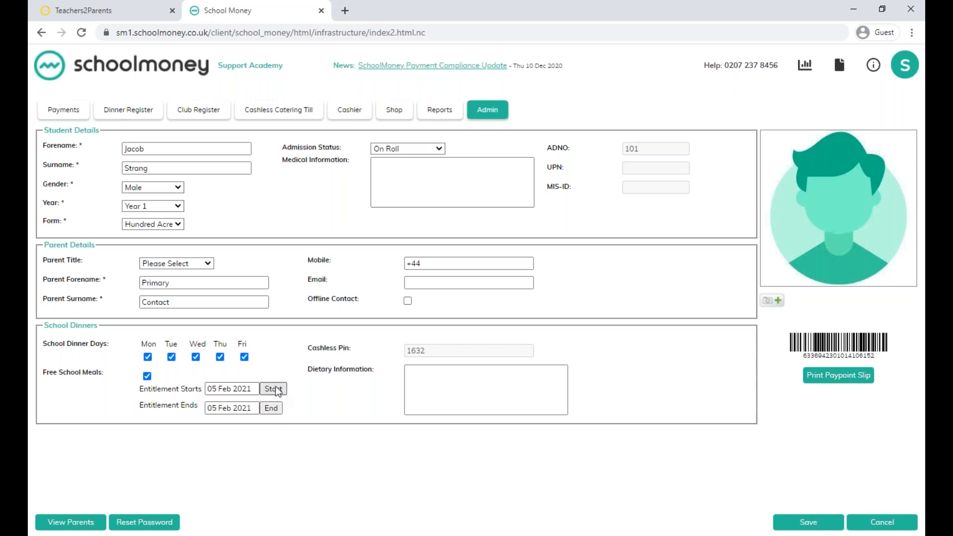
left_click(795, 526)
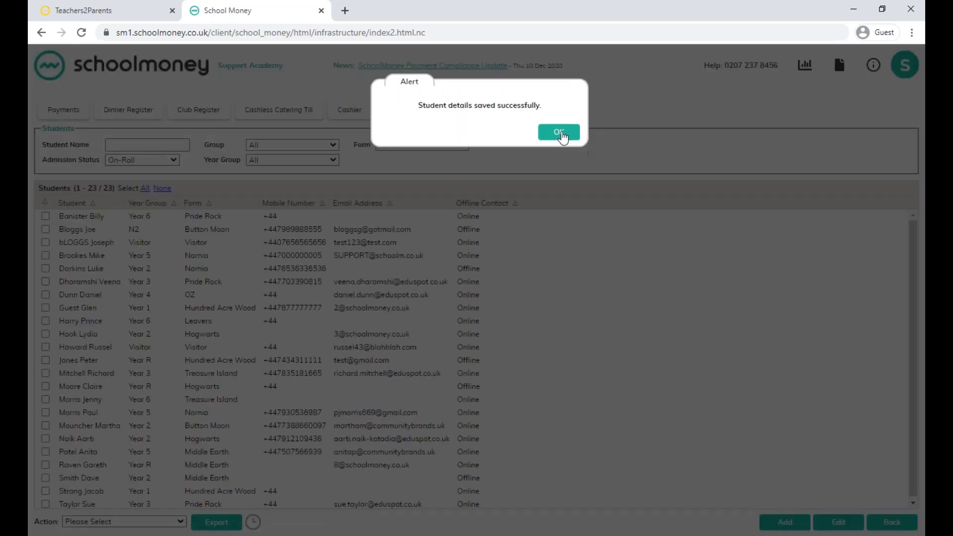
left_click(559, 133)
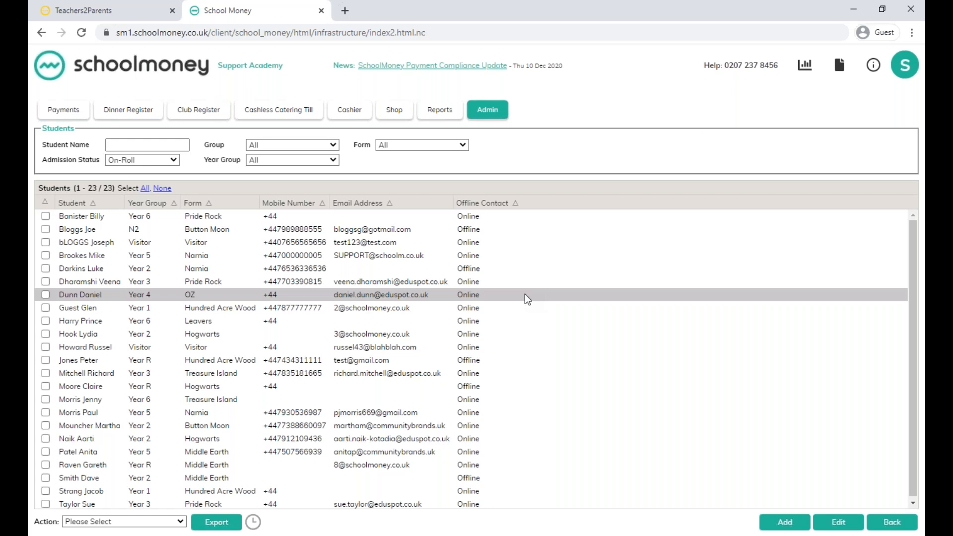
Open the Trip to Disney Land payment and manage the payments of the last-listed Year 1 Hundred Acre Wood student.
left_click(64, 115)
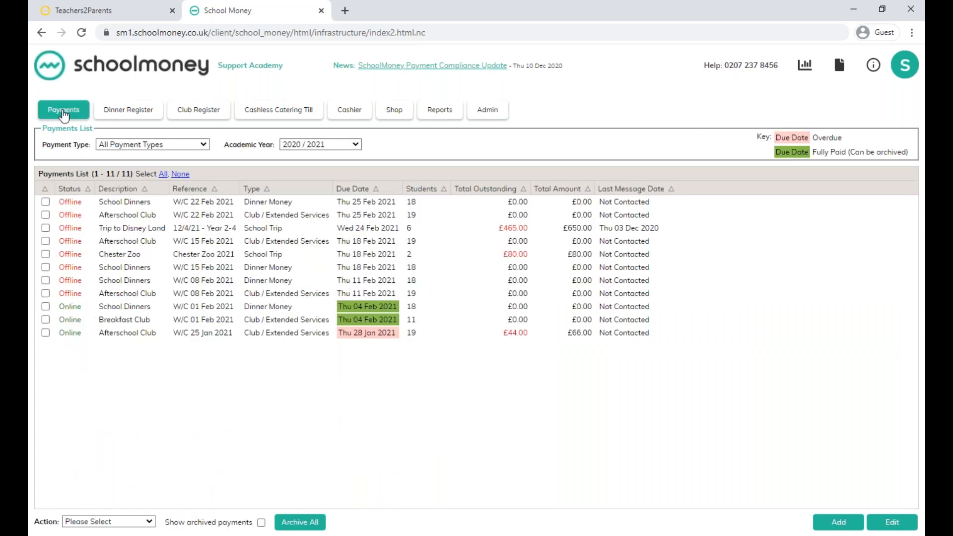
double_click(146, 227)
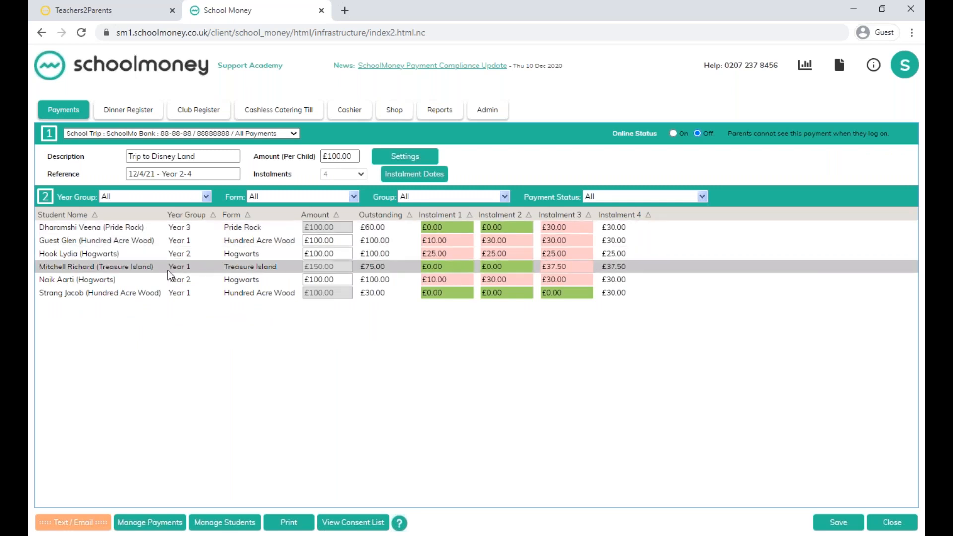
left_click(130, 294)
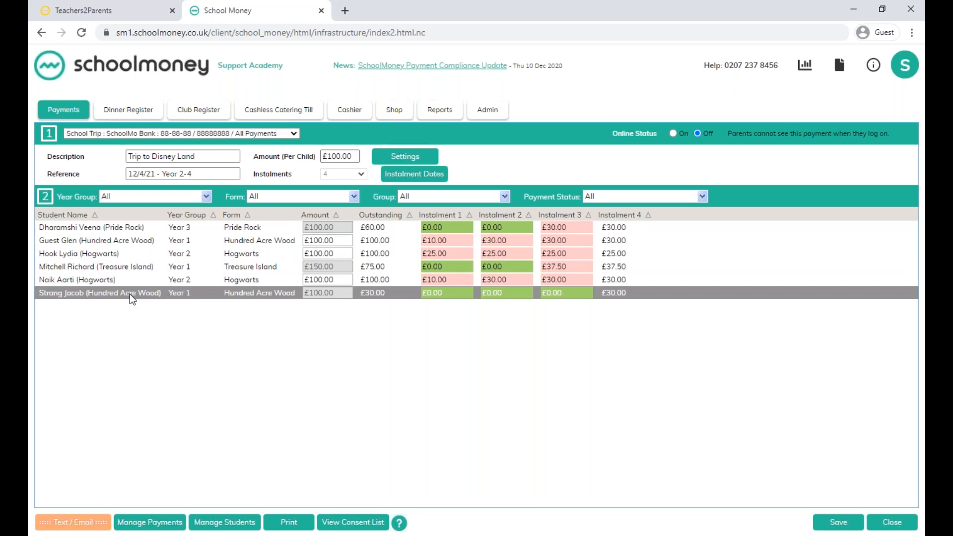
left_click(162, 524)
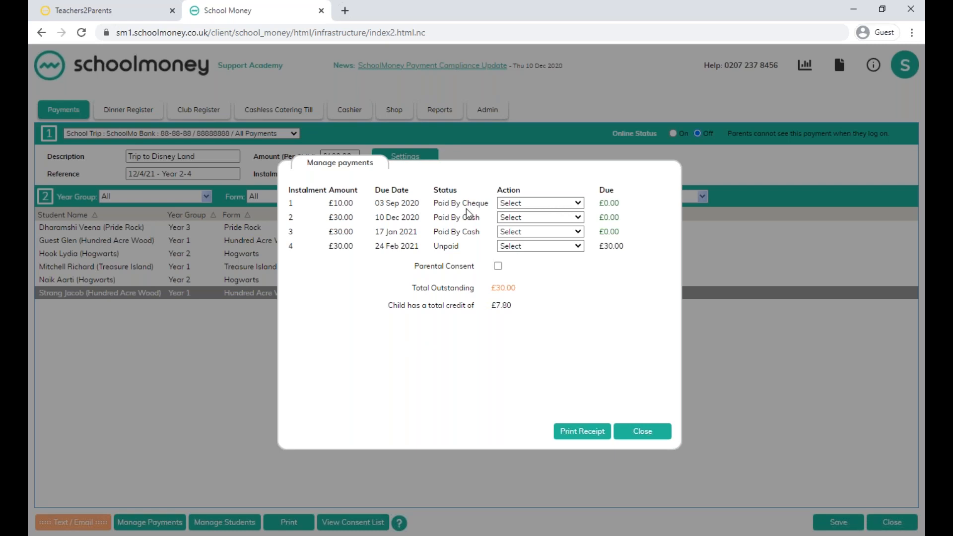
Make a £10.00 Cheque Refund for instalment 1, confirm it, and close the student's payment management.
left_click(579, 204)
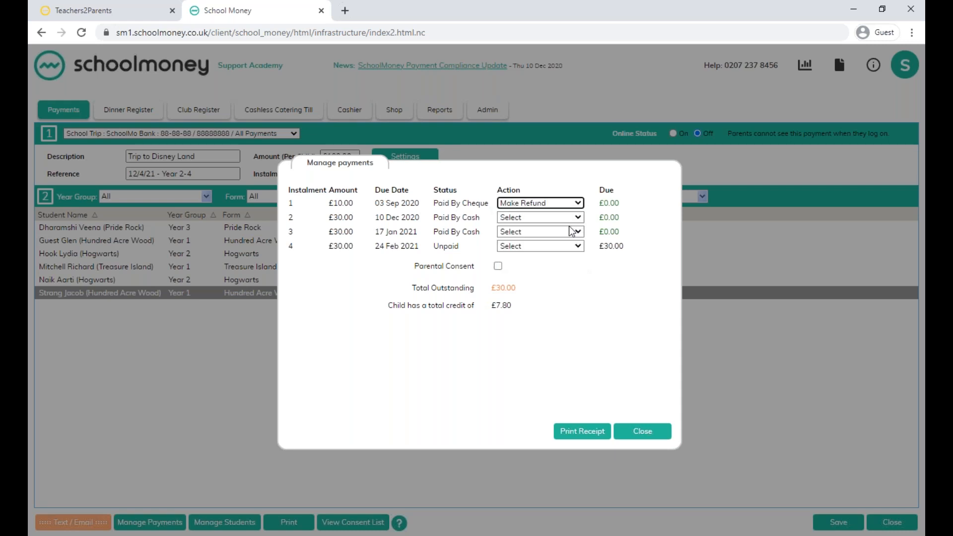
left_click(569, 225)
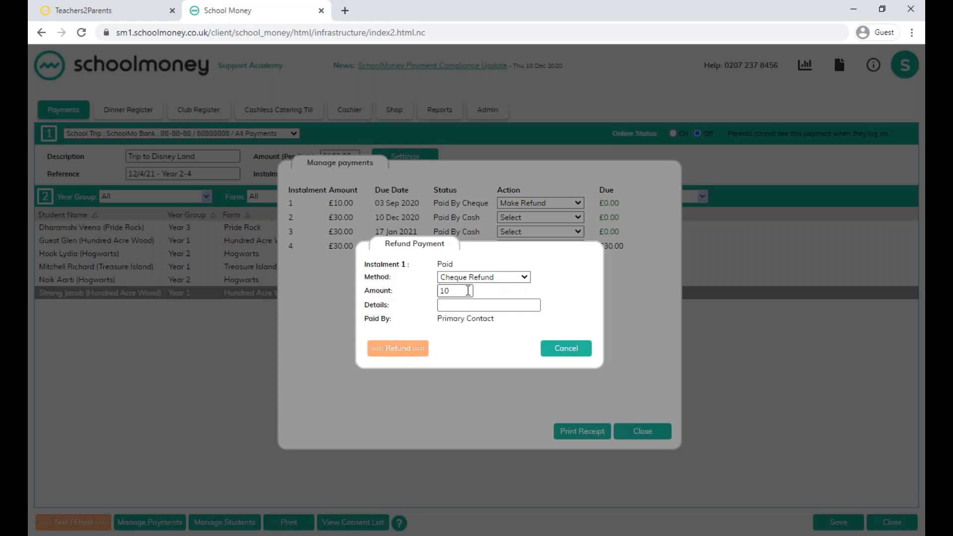
left_click_drag(462, 292, 432, 289)
left_click(409, 350)
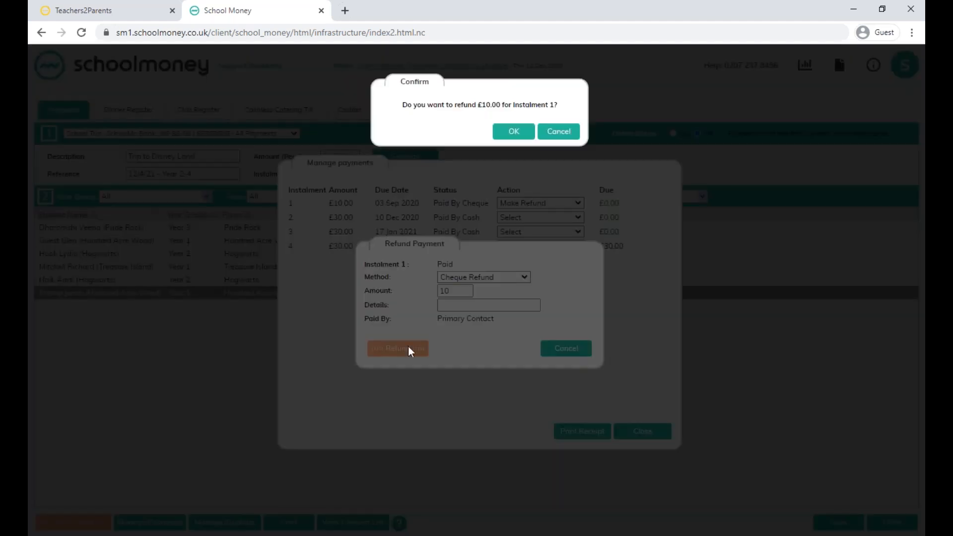
left_click(514, 132)
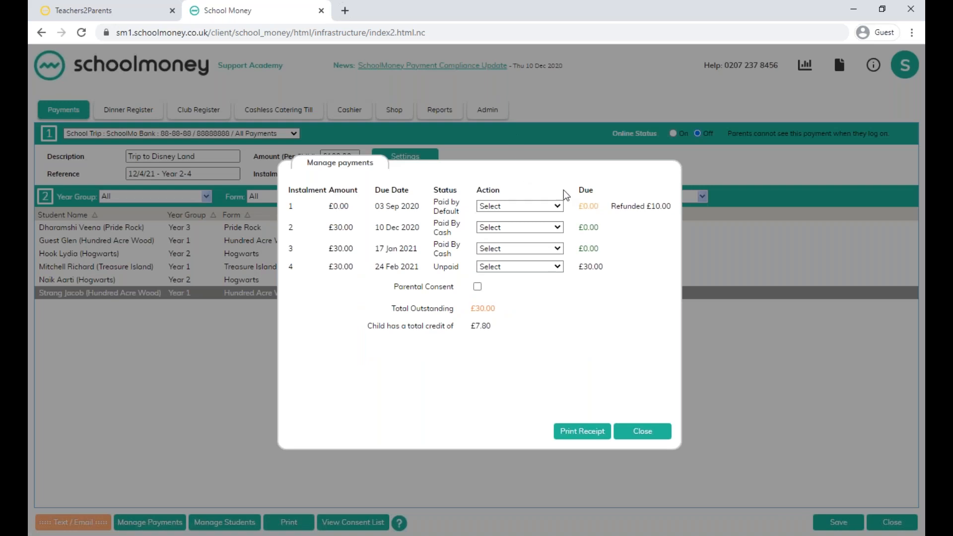
left_click(655, 437)
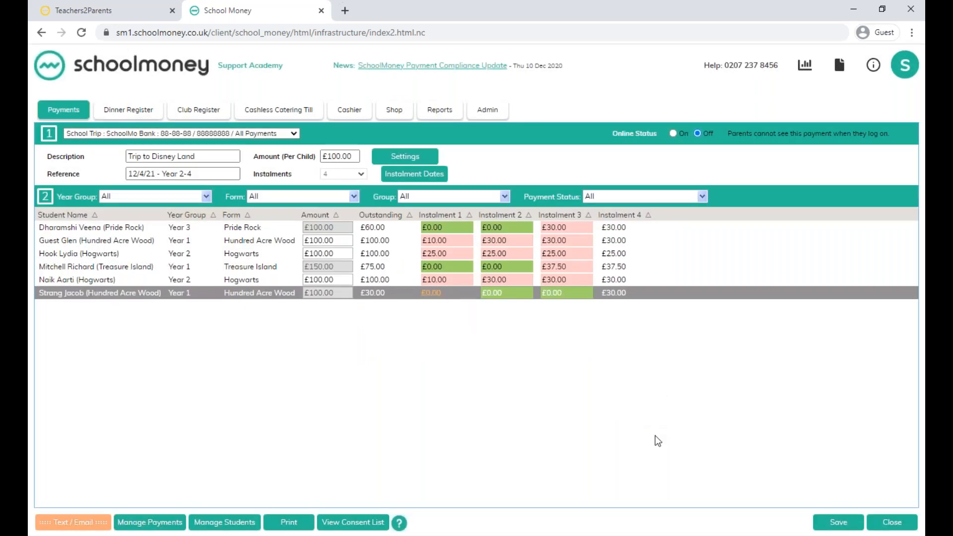
In the Cashier, find the same Hundred Acre Wood student and show the Trip to Disney Land instalments.
left_click(343, 108)
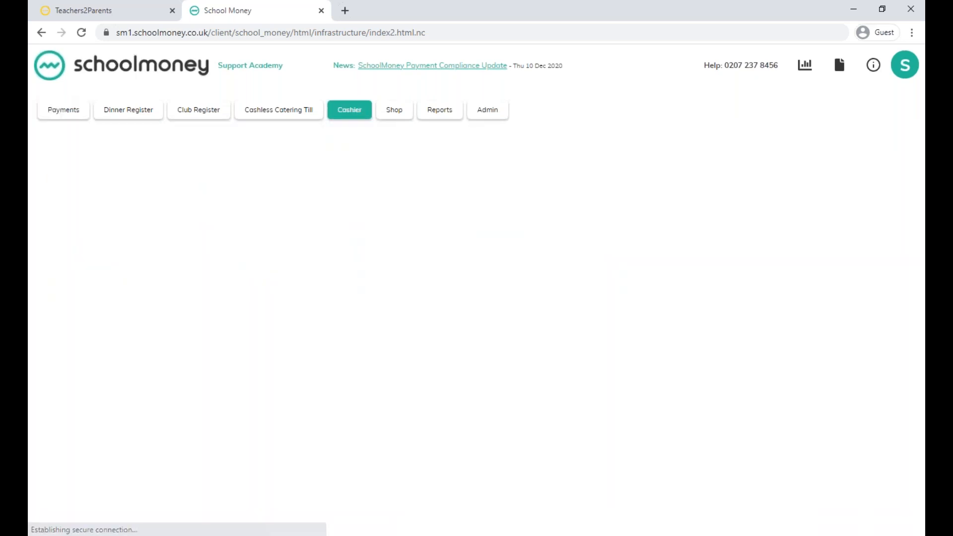
left_click(99, 145)
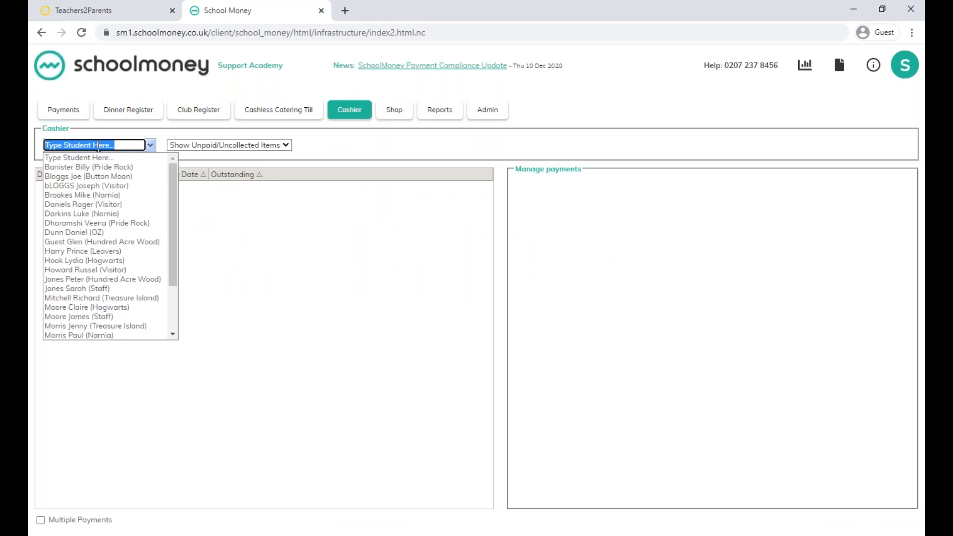
type("jac")
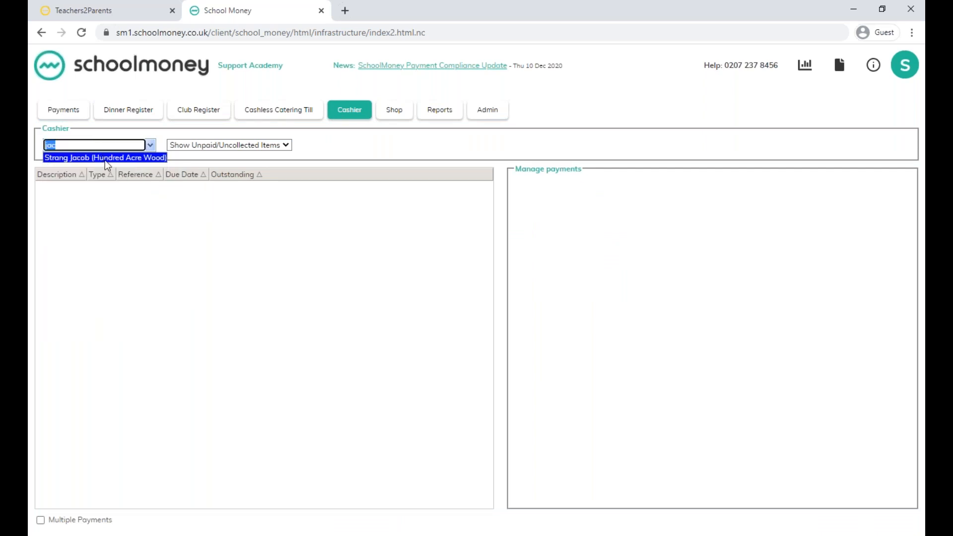
left_click(105, 158)
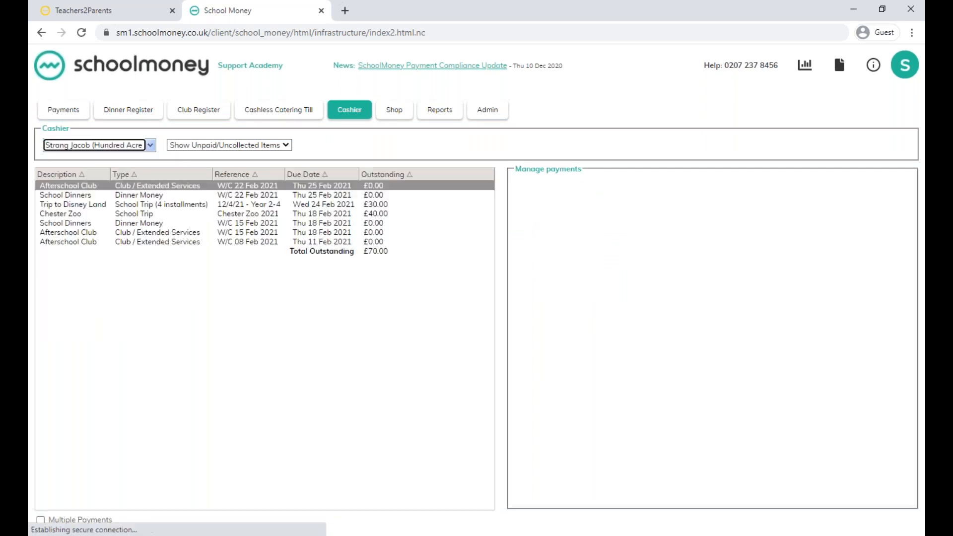
left_click(95, 205)
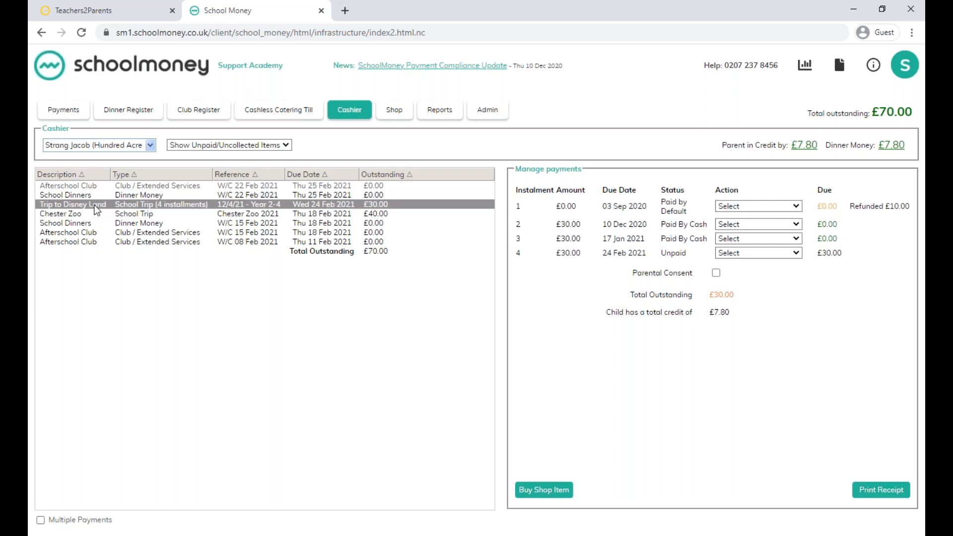
left_click(281, 147)
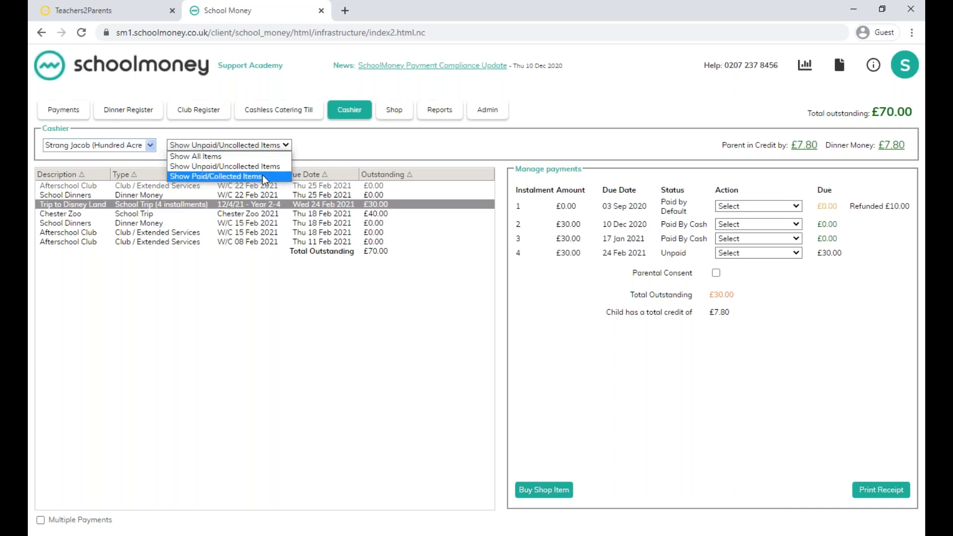
left_click(309, 150)
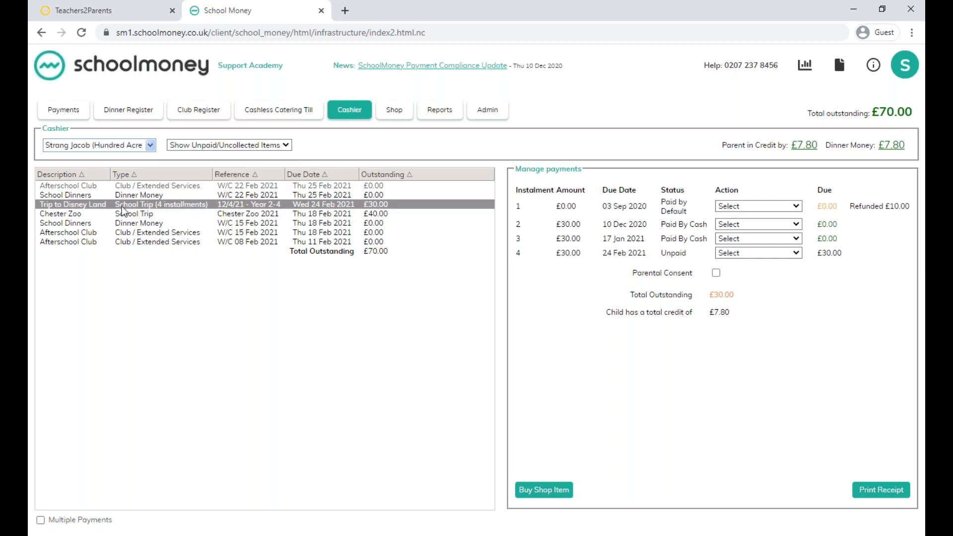
Make a £30.00 Cash Refund for instalment 2 of the Trip to Disney Land payment and confirm it.
left_click(798, 227)
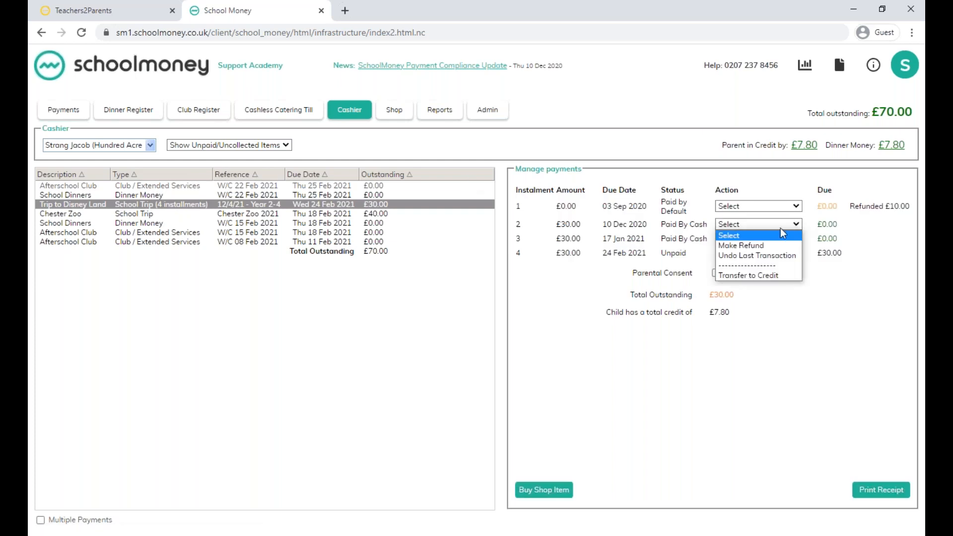
left_click(754, 245)
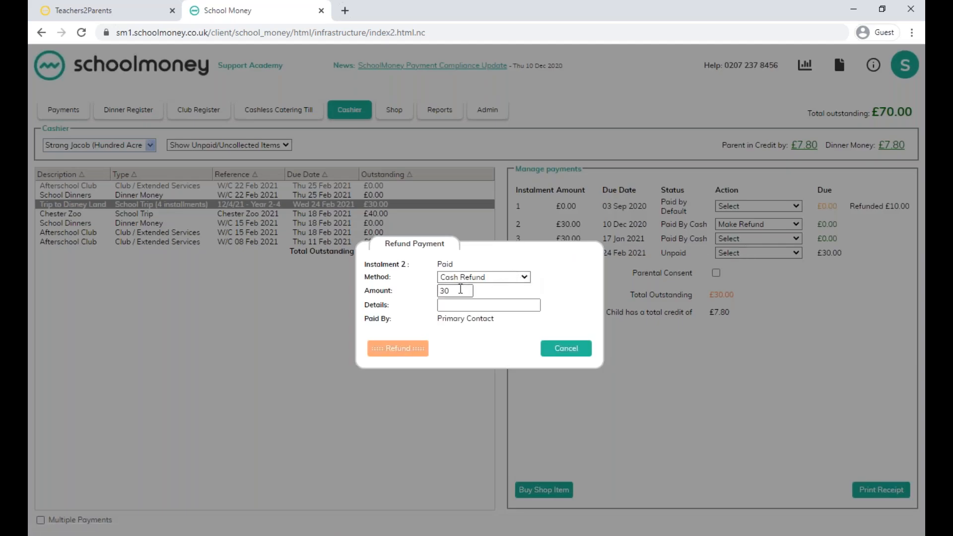
left_click(444, 306)
left_click(396, 354)
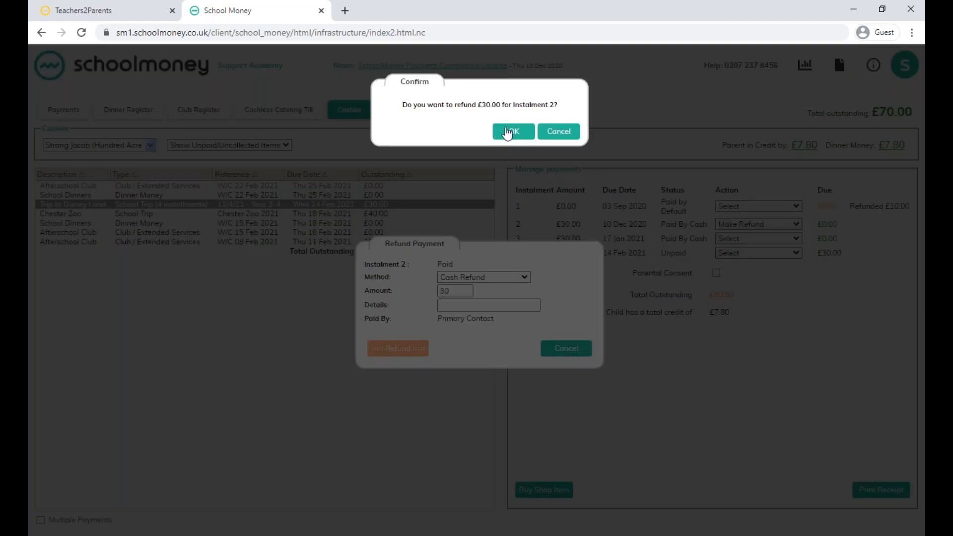
left_click(507, 132)
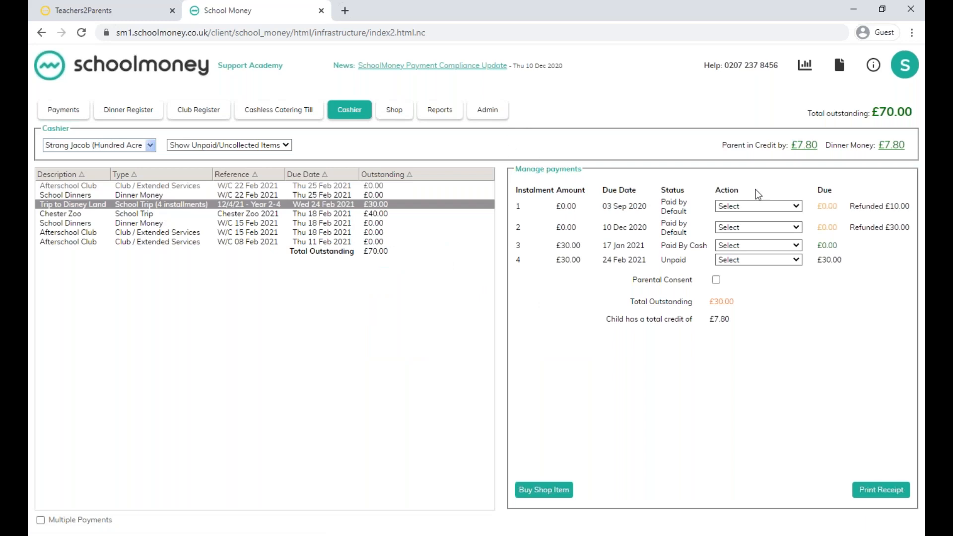
Review the refund form for the School Dinners credit in Manage Credits without issuing a refund, and close the credits.
left_click(809, 145)
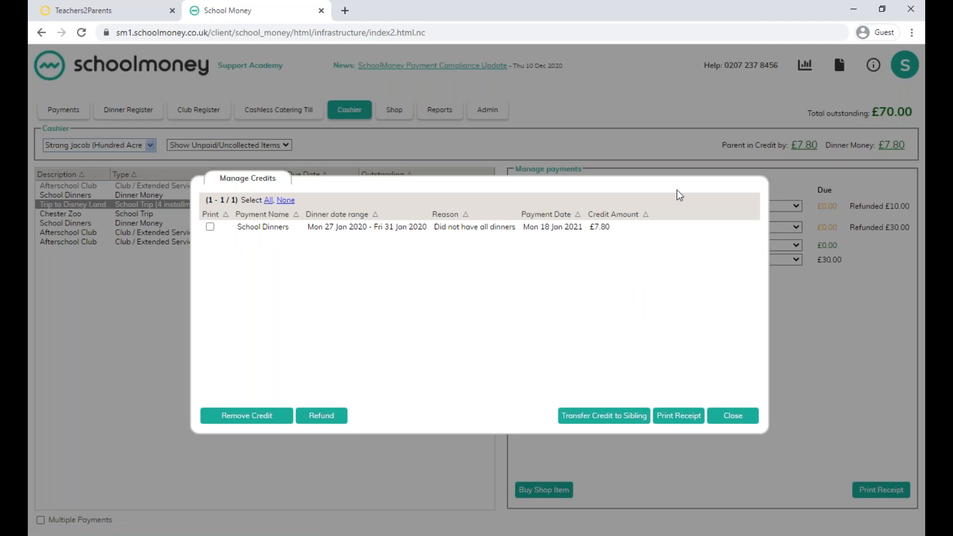
left_click(327, 226)
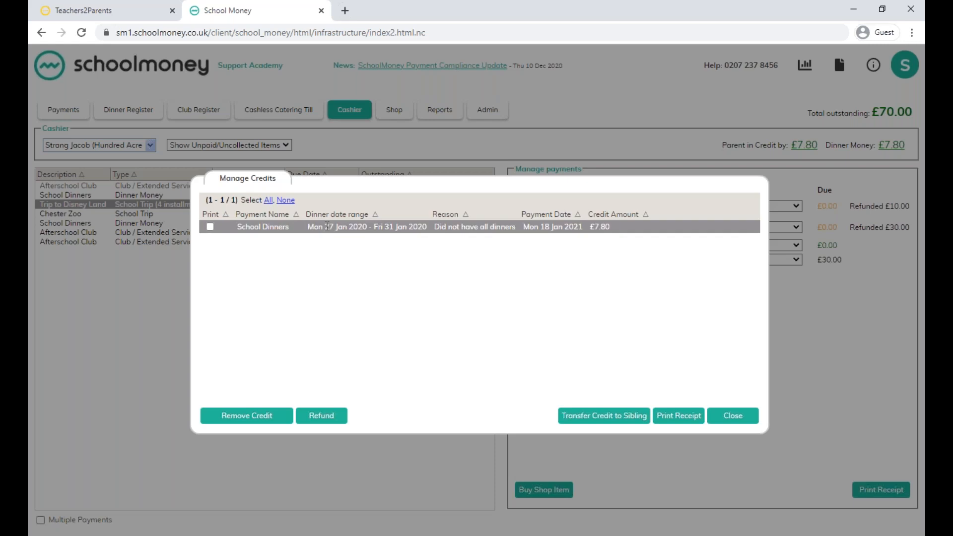
left_click(321, 417)
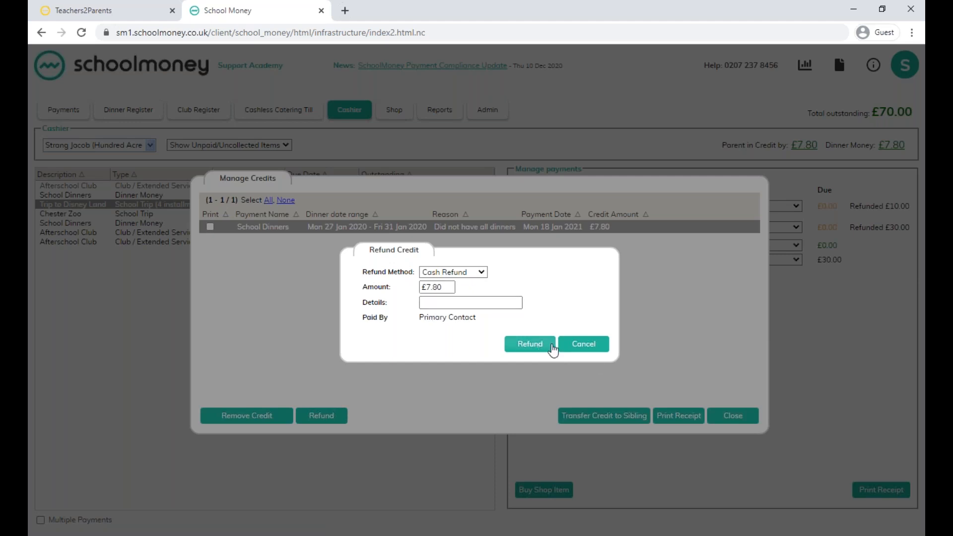
left_click(594, 346)
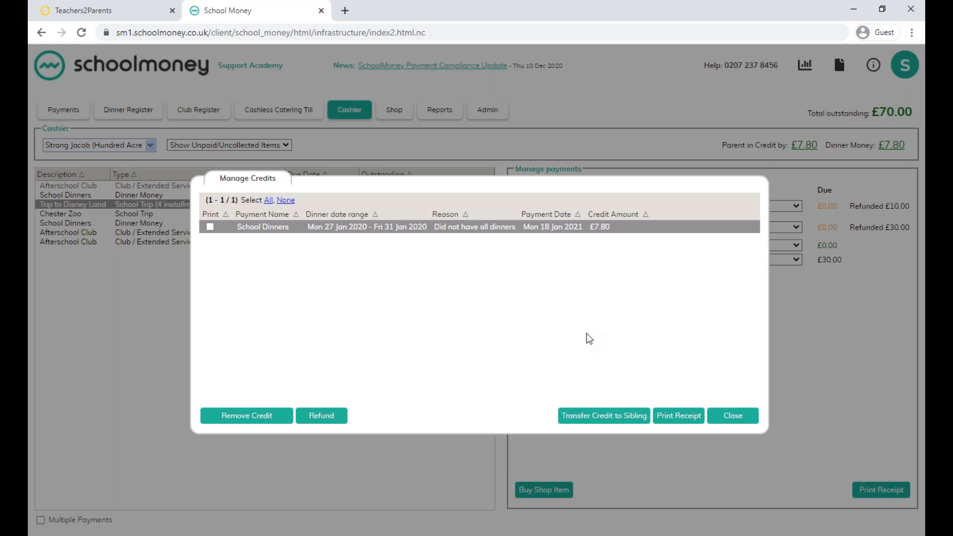
left_click(748, 419)
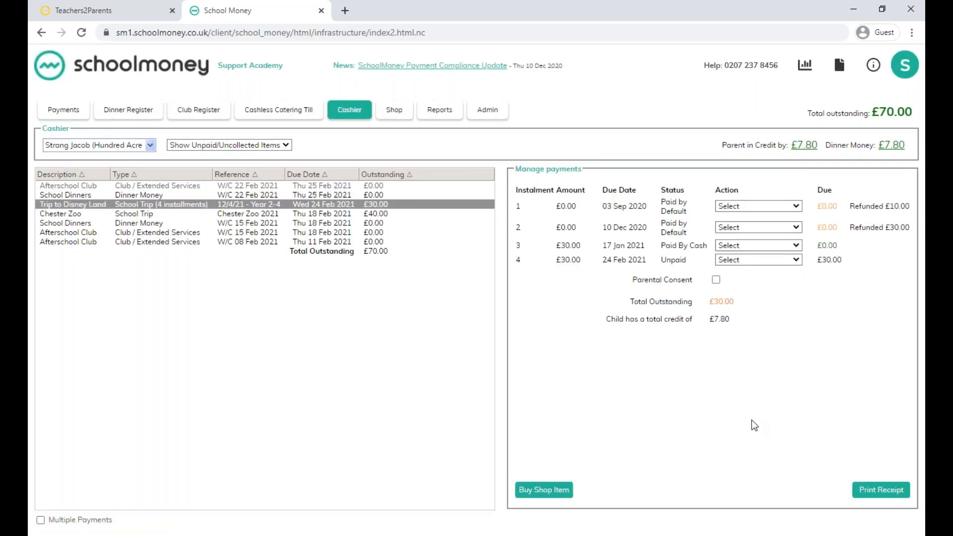
Transfer the £30.00 paid for instalment 3 of the Trip to Disney Land to credit and acknowledge the transfer.
left_click(768, 246)
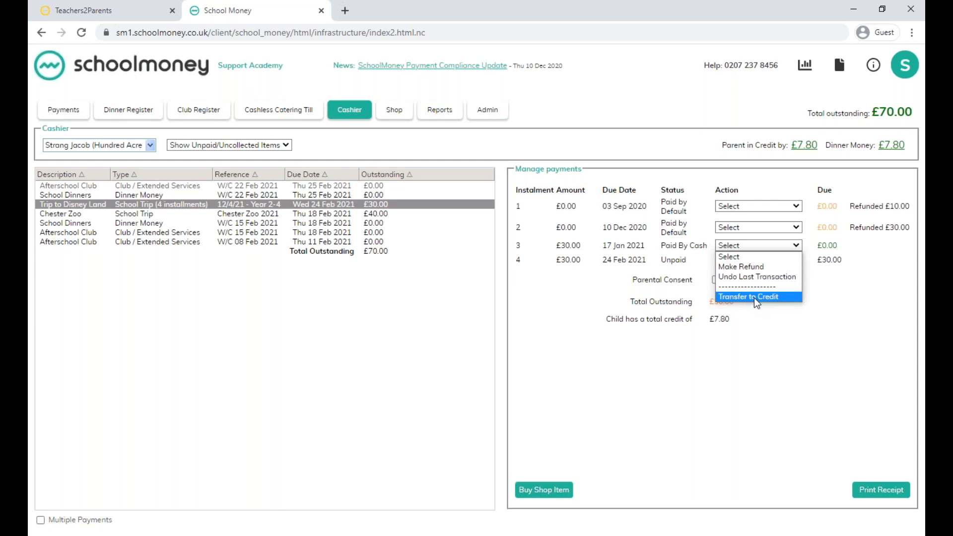
left_click(755, 297)
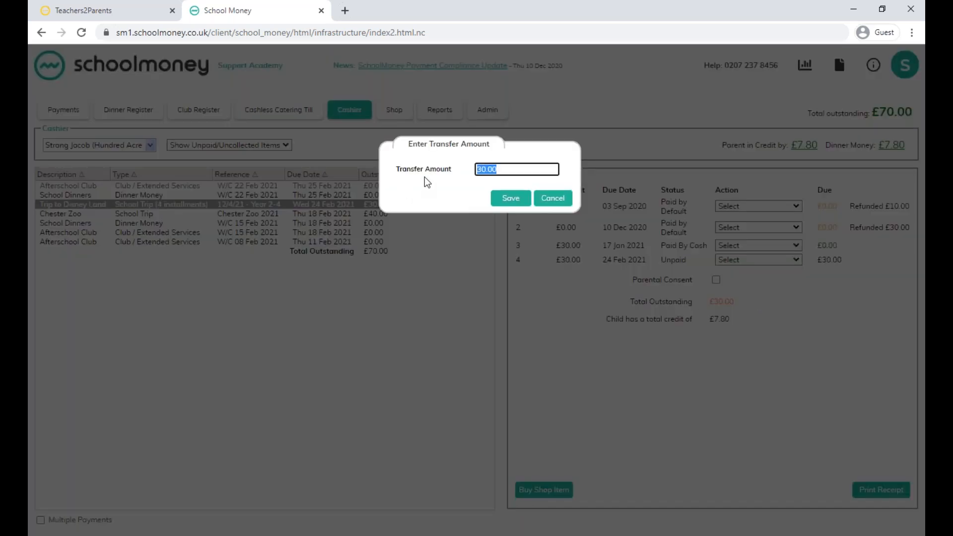
left_click(513, 199)
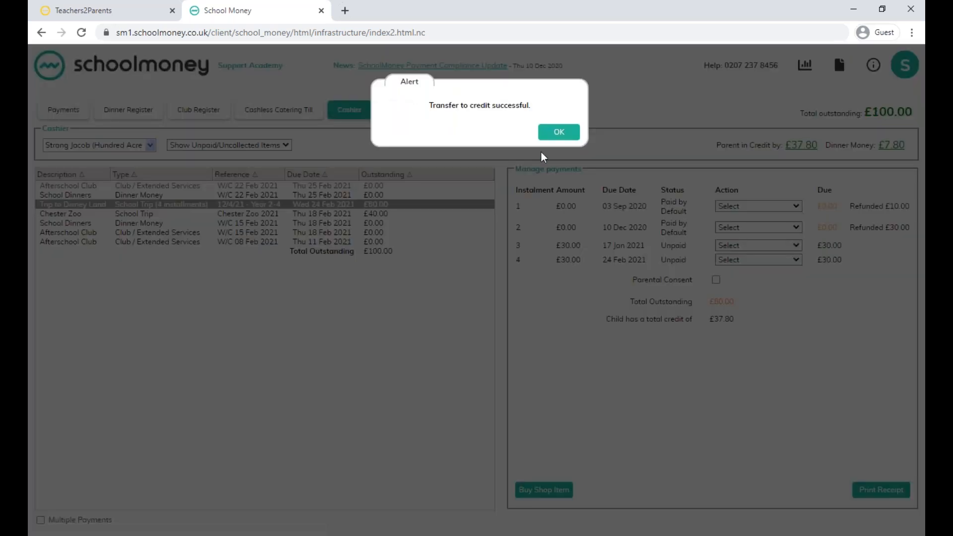
left_click(556, 133)
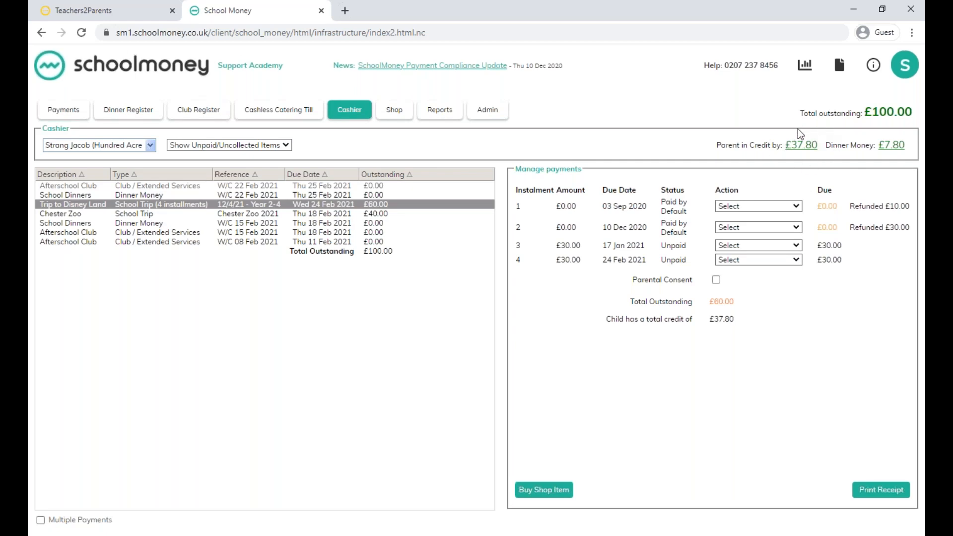
Pay £30.00 towards the Chester Zoo school trip by credit, using the School Trip credit and no Dinner credit.
left_click(256, 216)
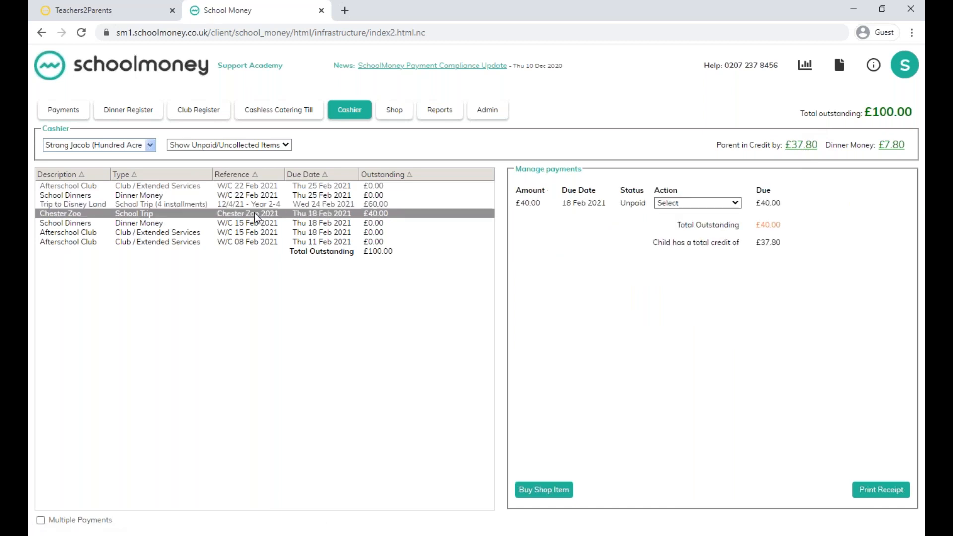
left_click(734, 203)
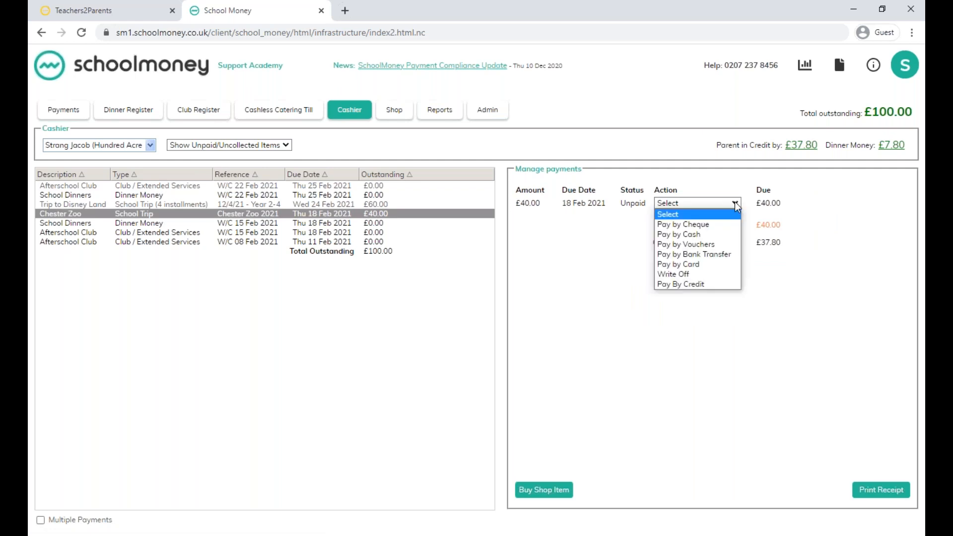
left_click(689, 284)
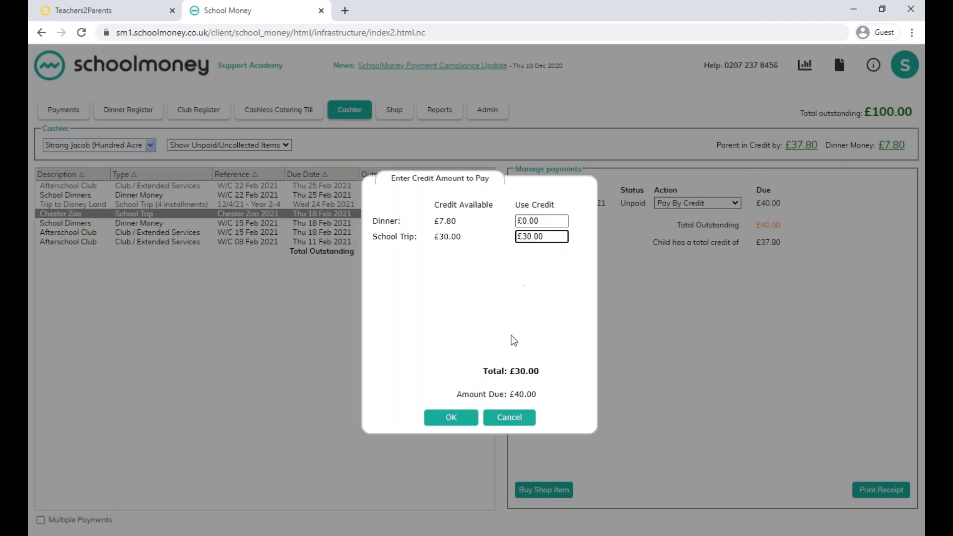
left_click(457, 425)
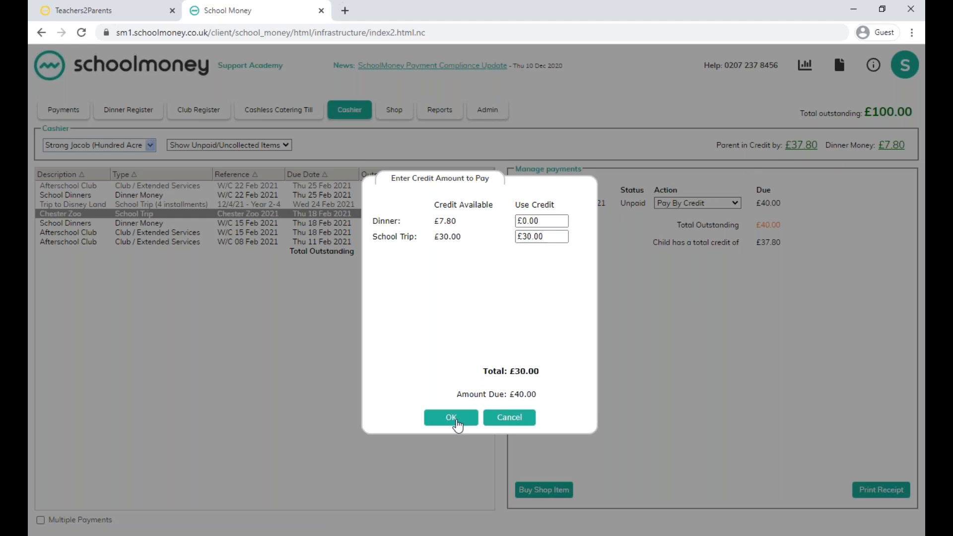
left_click(559, 133)
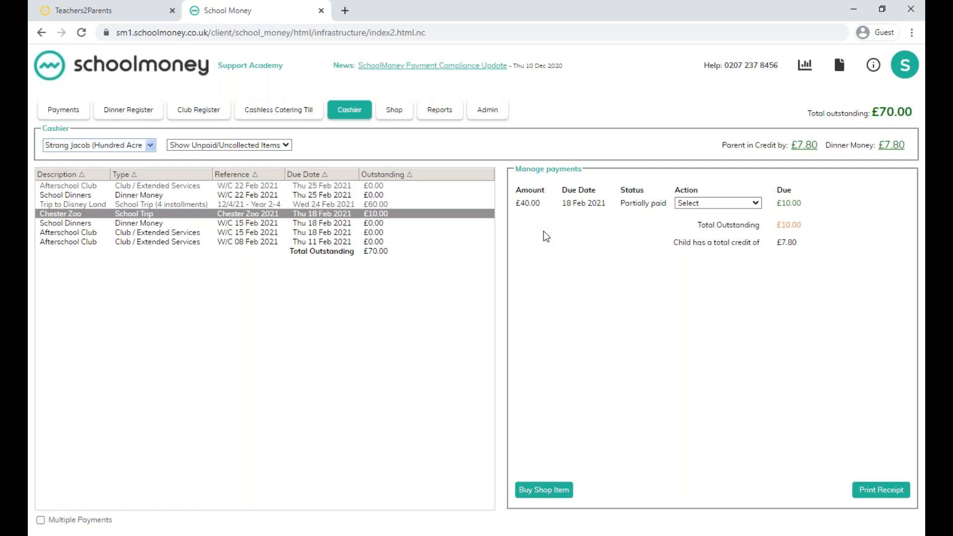
Review the blank Add Parent form in the Additional Parents administration and close it without adding a parent.
left_click(483, 115)
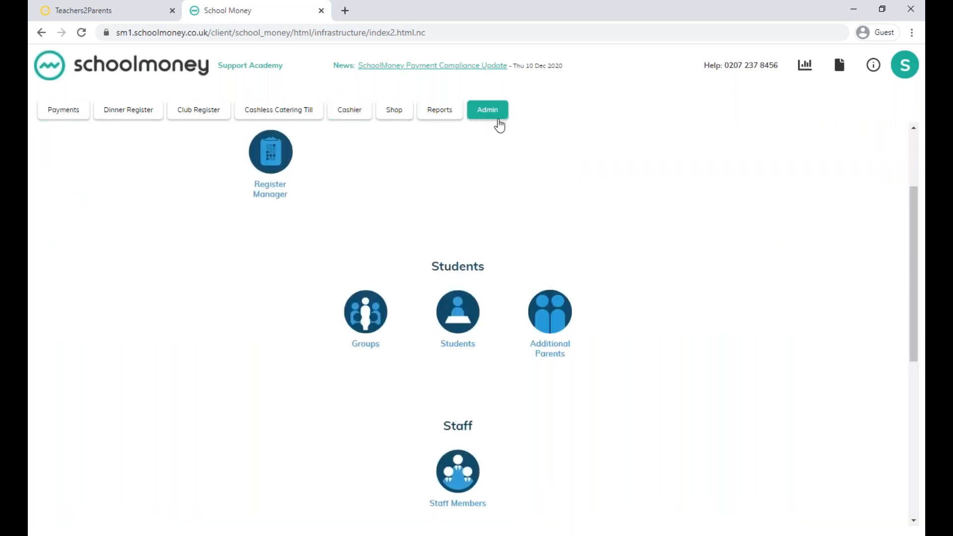
left_click(553, 330)
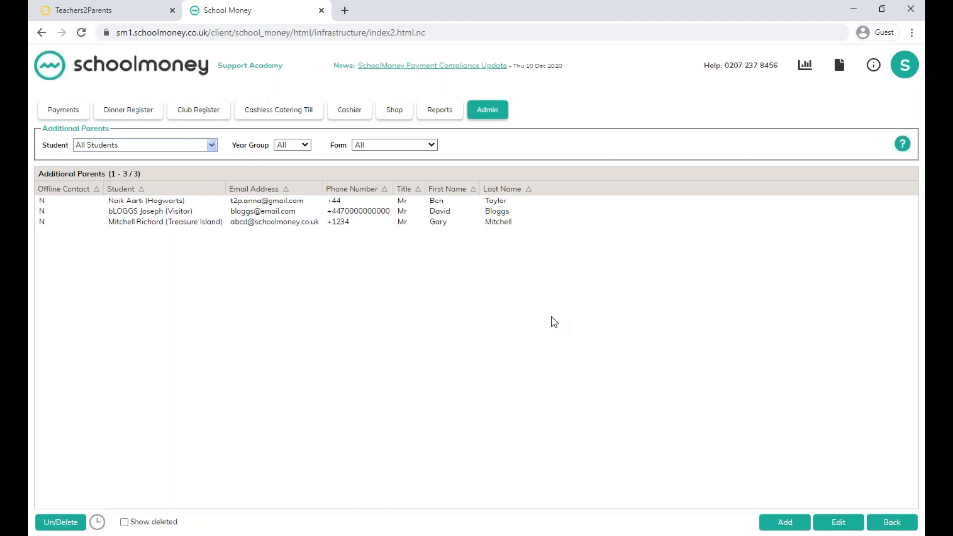
left_click(787, 524)
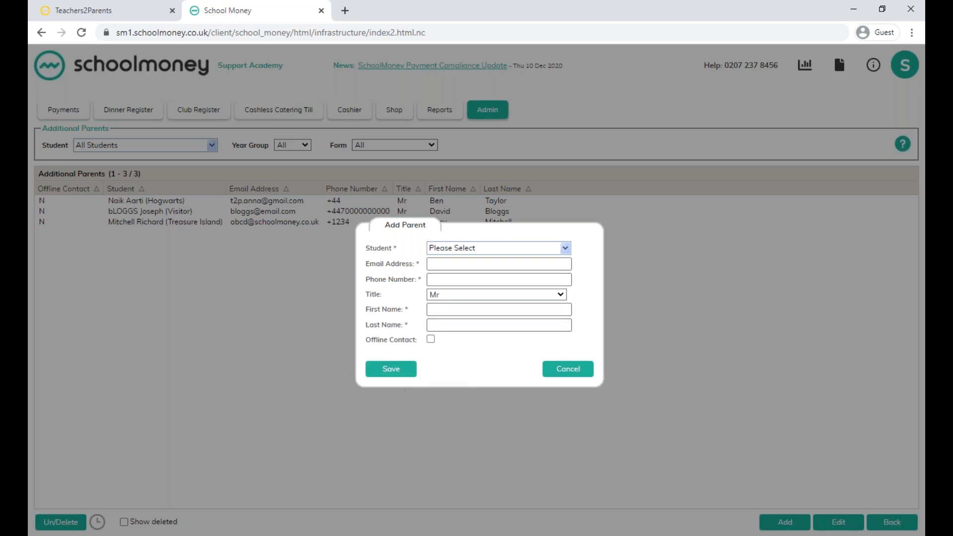
left_click(562, 374)
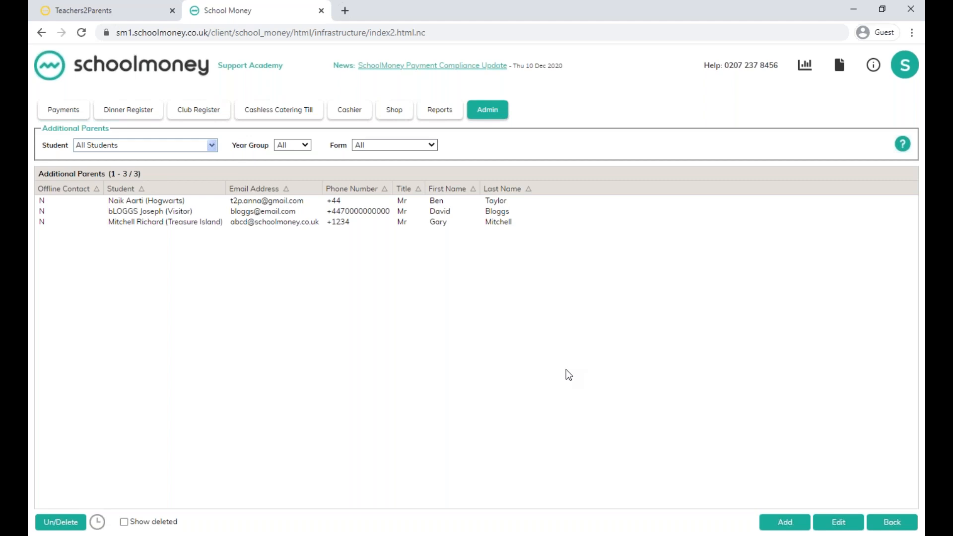
In the Students administration, select the Year 3 Treasure Island student and bring up the Send Welcome Message form.
left_click(484, 115)
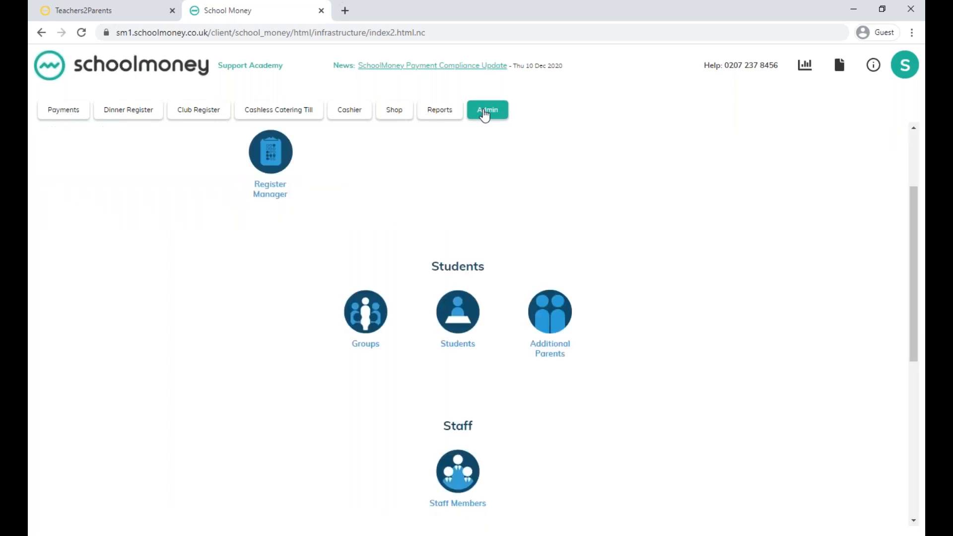
left_click(458, 322)
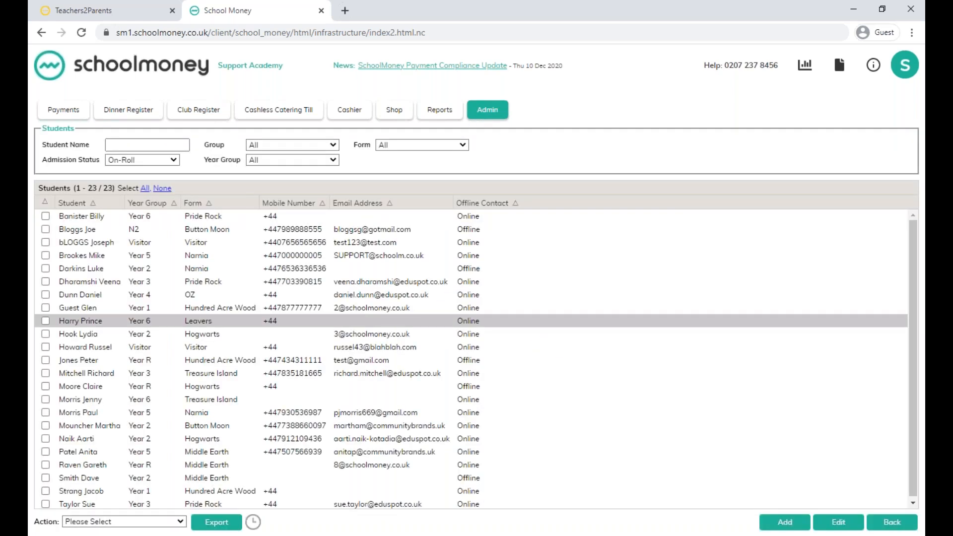
scroll(94, 399, "down", 1)
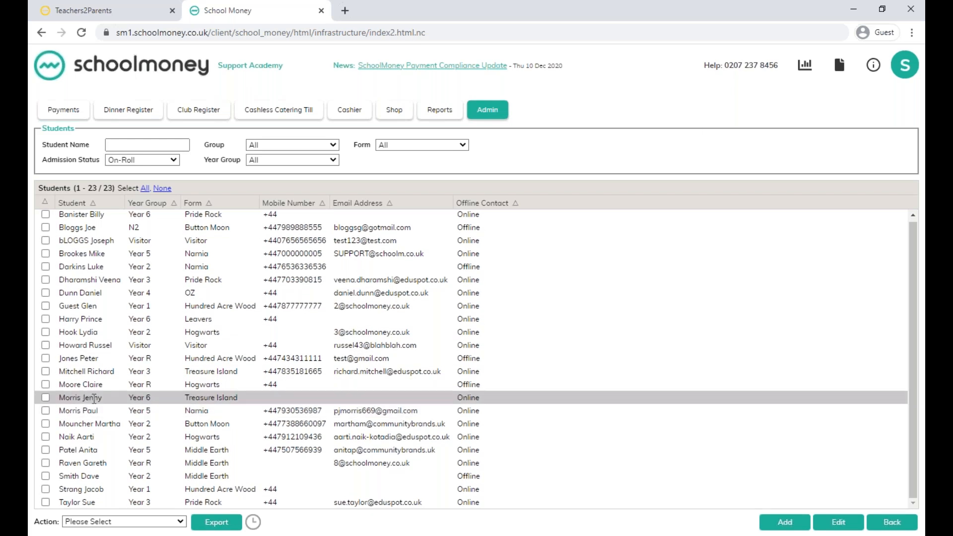
left_click(45, 371)
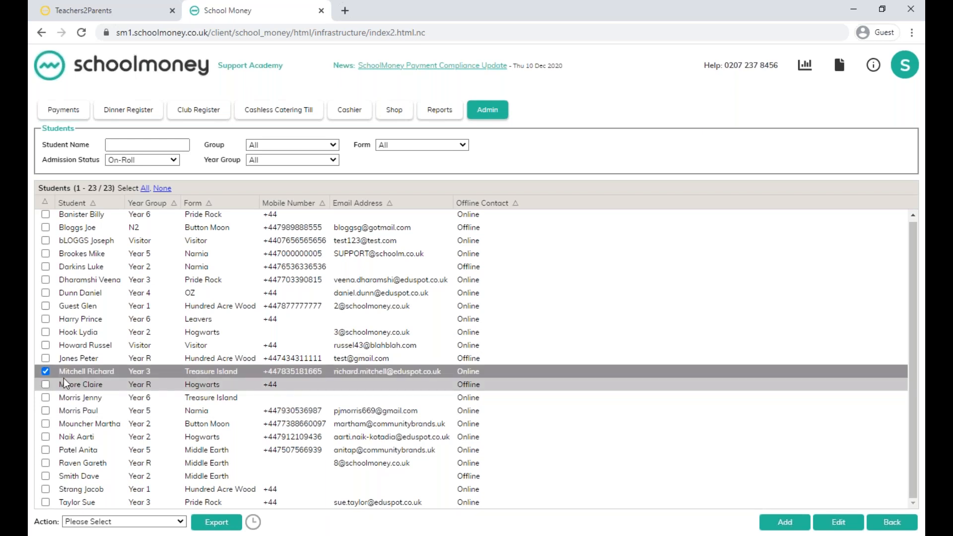
left_click(94, 522)
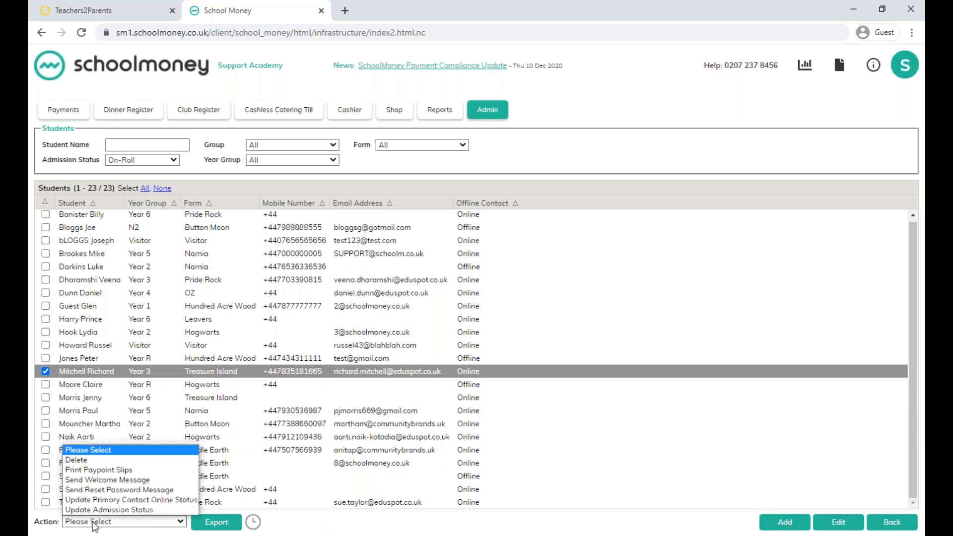
left_click(95, 480)
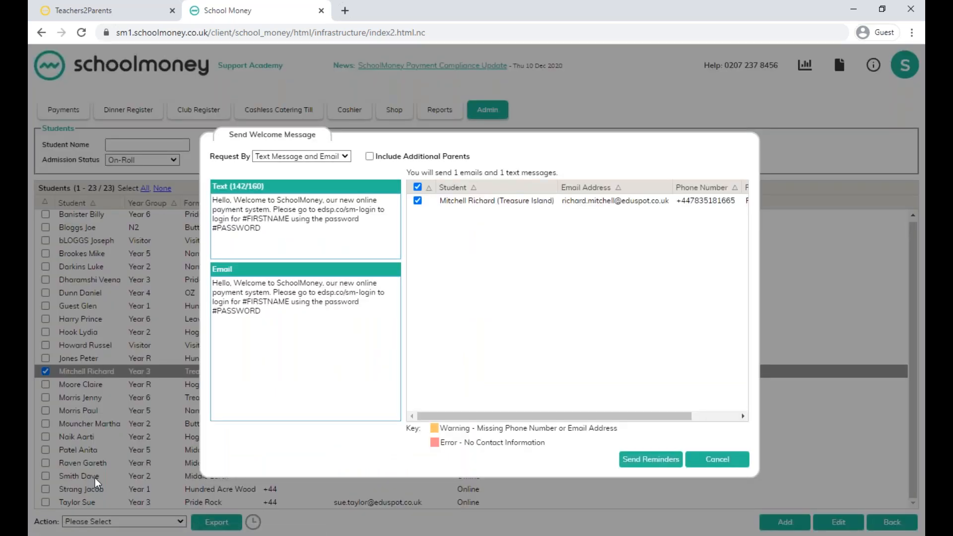
Include additional parents in the welcome message, exclude the primary contact from the recipients, and cancel without sending.
left_click(369, 156)
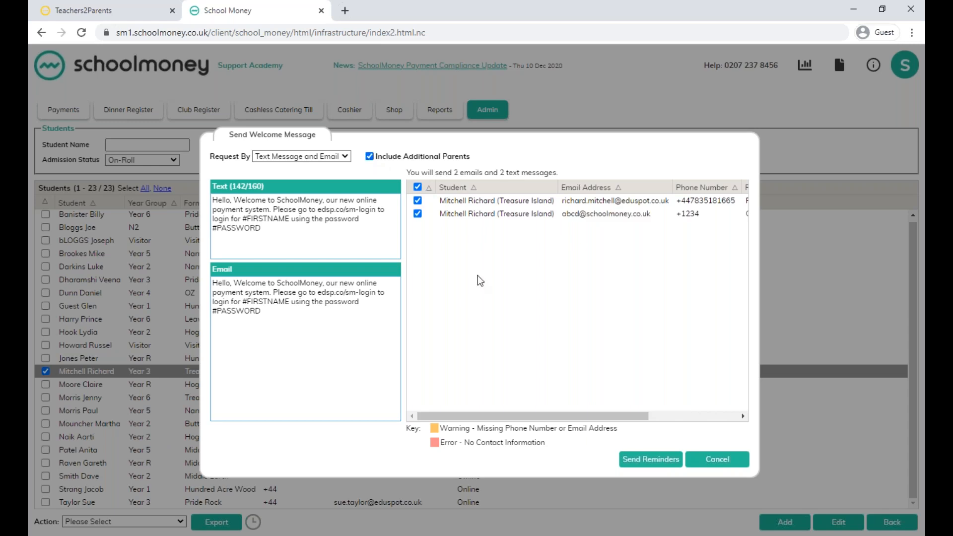
left_click_drag(486, 415, 422, 420)
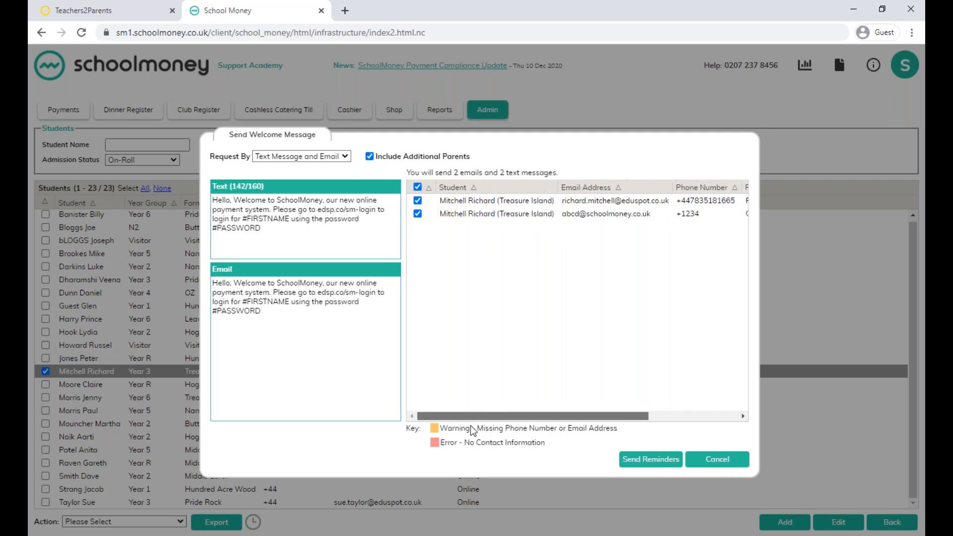
left_click(418, 200)
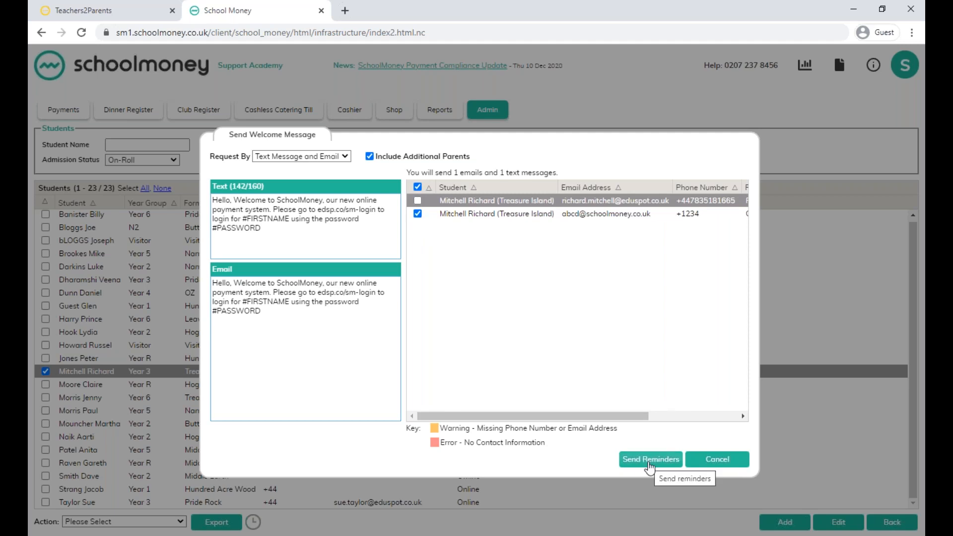
left_click(728, 464)
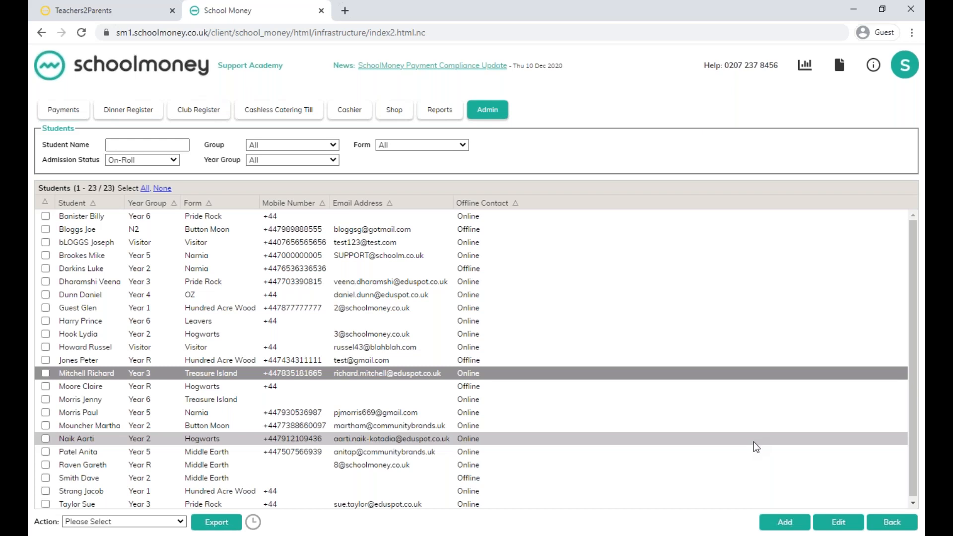
Review the password reset message for the Year 3 Treasure Island, Year R Hogwarts and Year 6 Treasure Island students, and close it without sending.
left_click(45, 374)
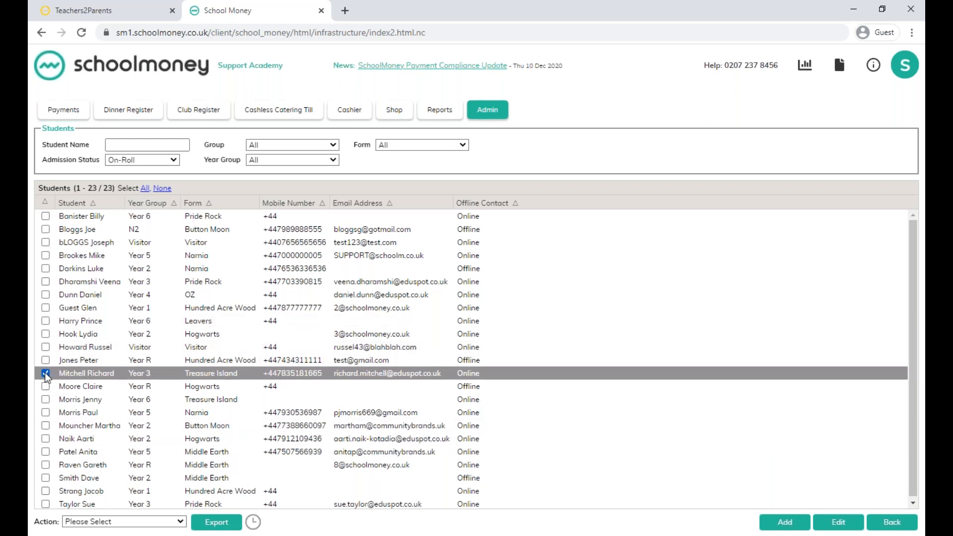
left_click(45, 389)
left_click(46, 398)
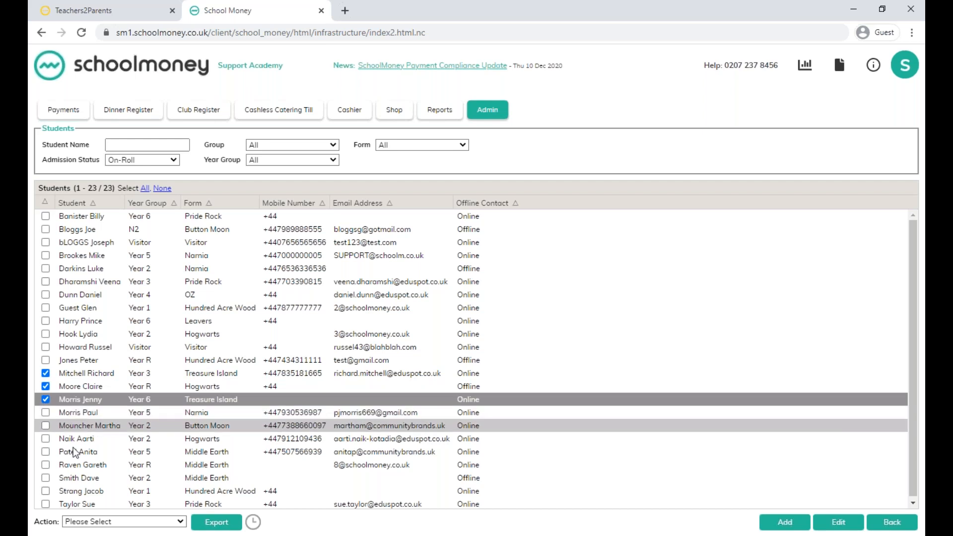
left_click(87, 523)
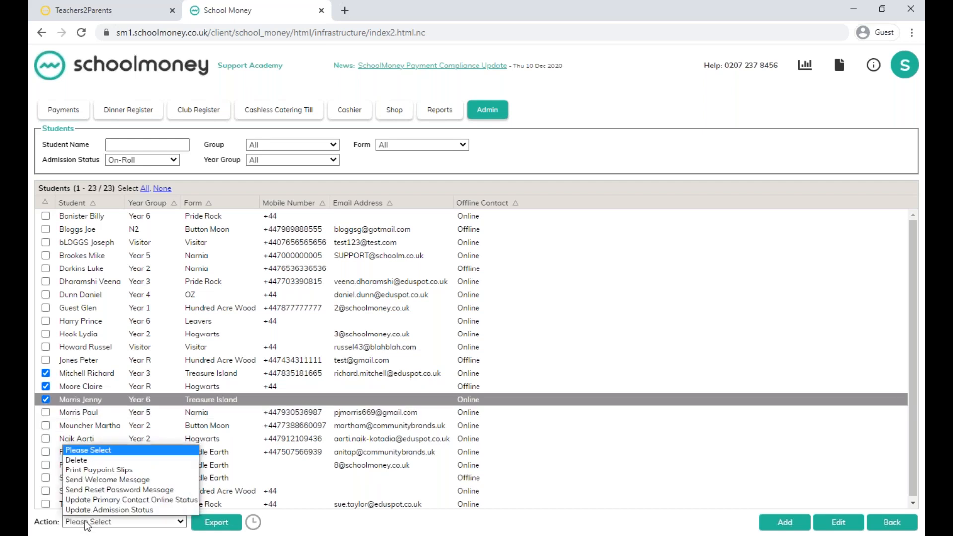
left_click(100, 489)
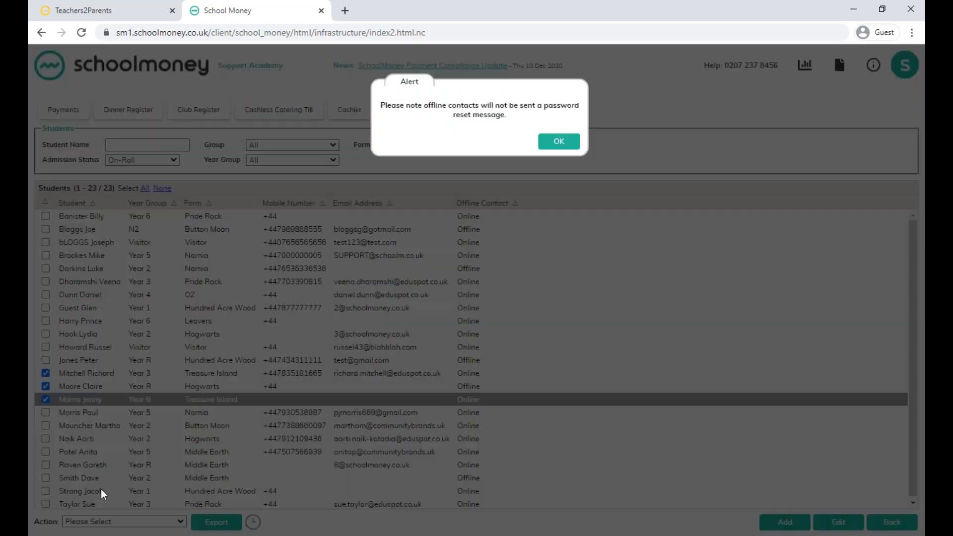
left_click(552, 144)
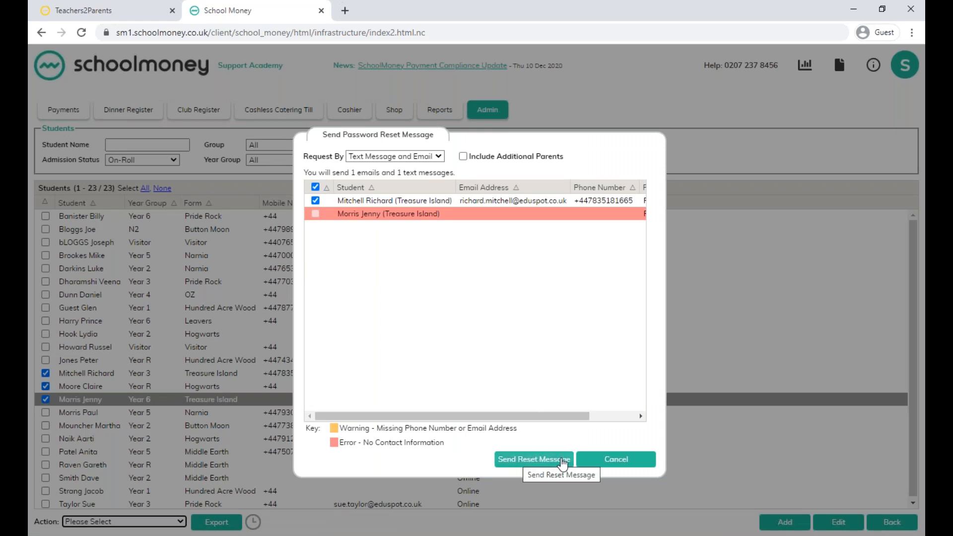
left_click(629, 462)
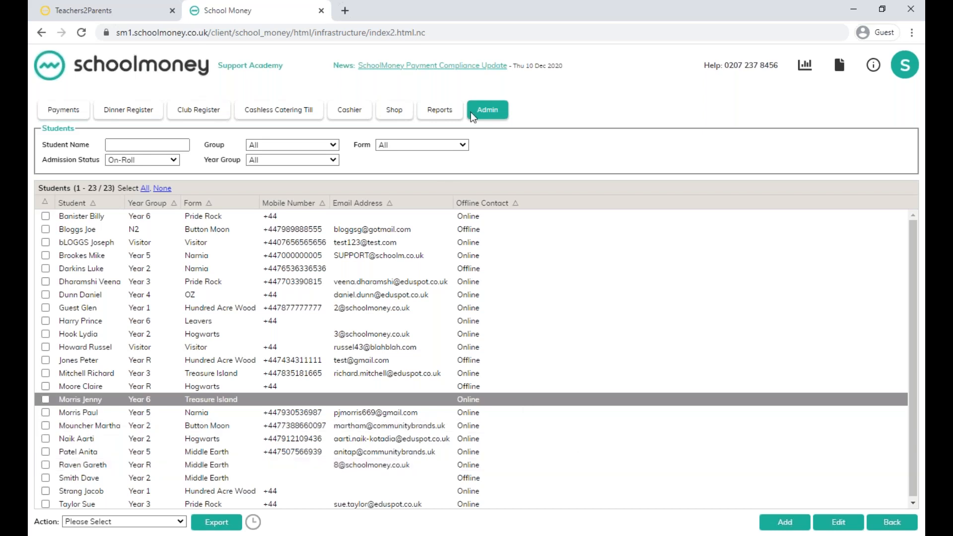
Show the App Users report to see which contacts are registered with the app.
left_click(440, 113)
scroll(514, 276, "down", 9)
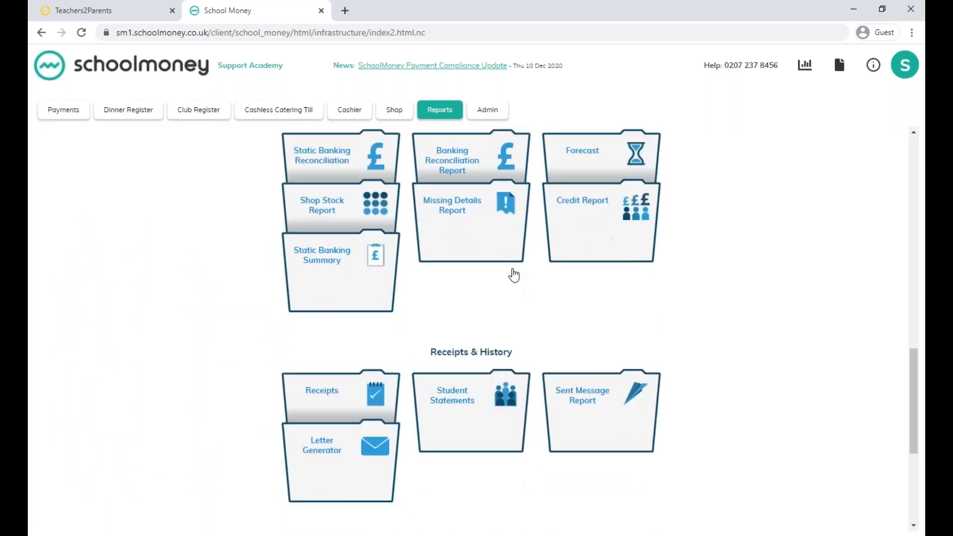
scroll(514, 275, "down", 5)
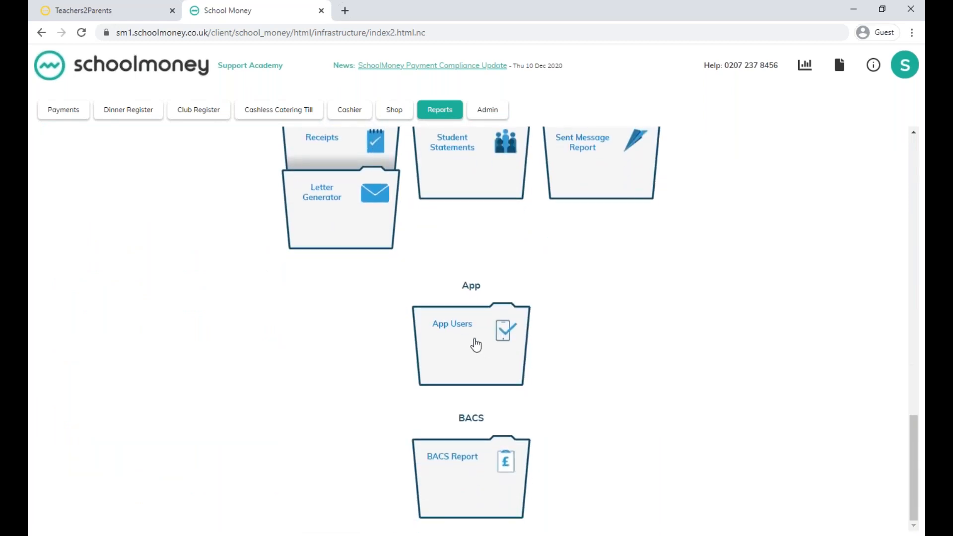
left_click(476, 344)
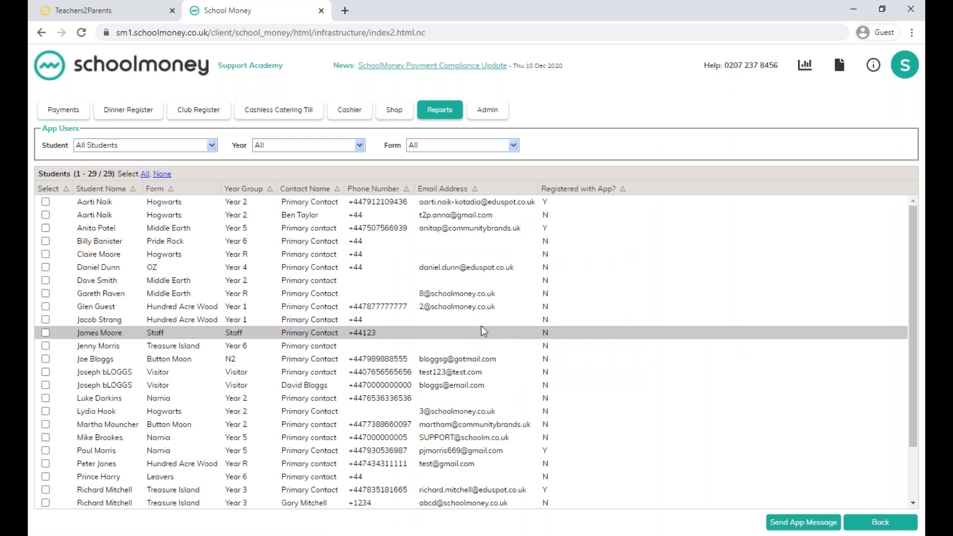
Review the app message for the registered Year 2 Hogwarts contact and the Year R Hogwarts and Middle Earth contacts, and close it without sending.
left_click(45, 202)
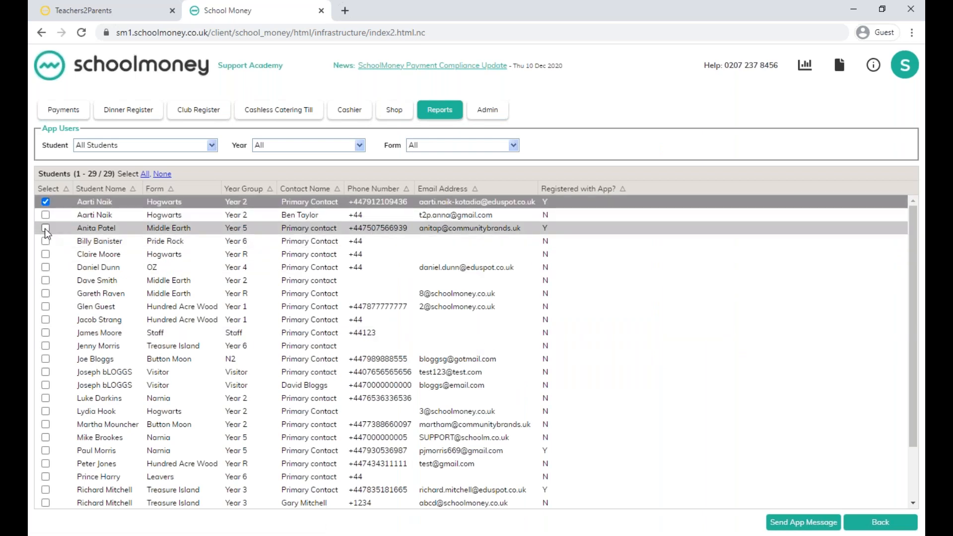
left_click(45, 254)
left_click(45, 293)
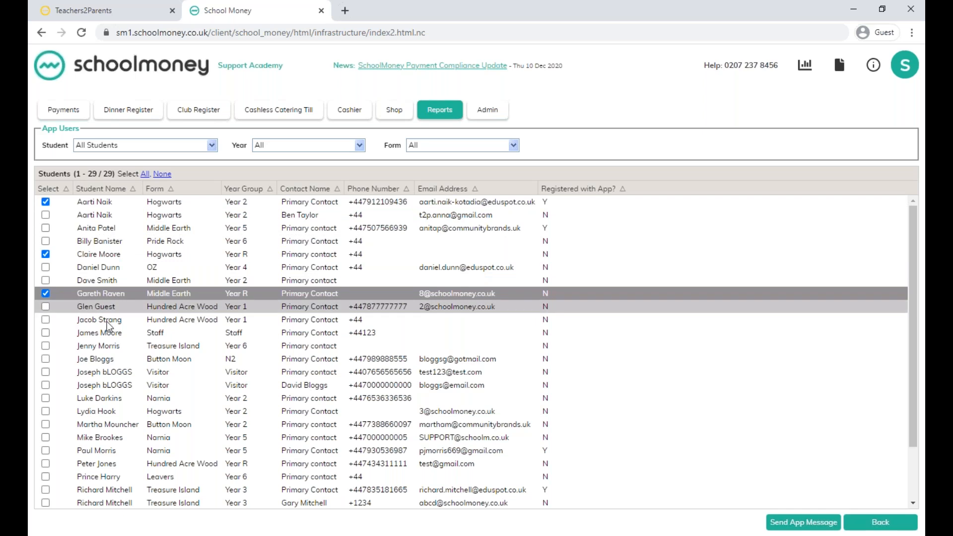
left_click(805, 523)
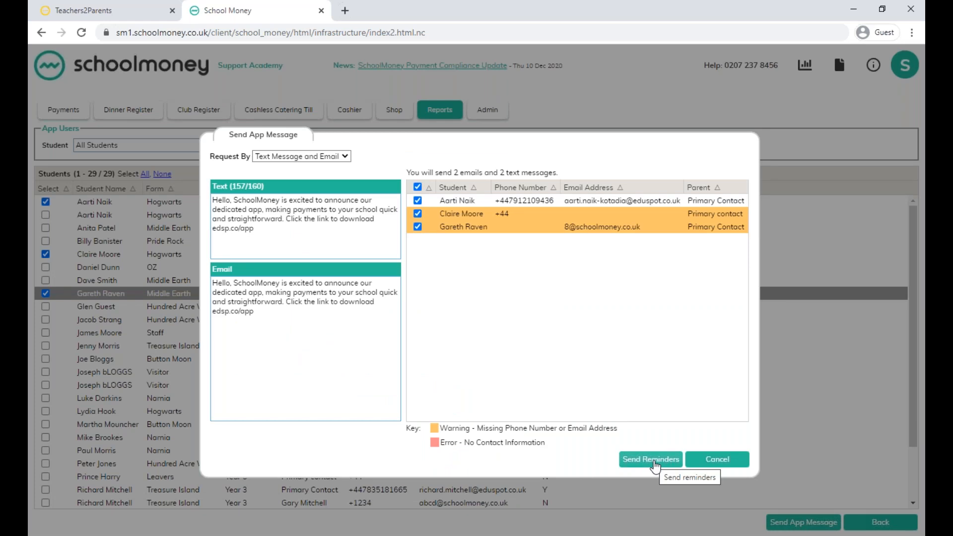
left_click(732, 466)
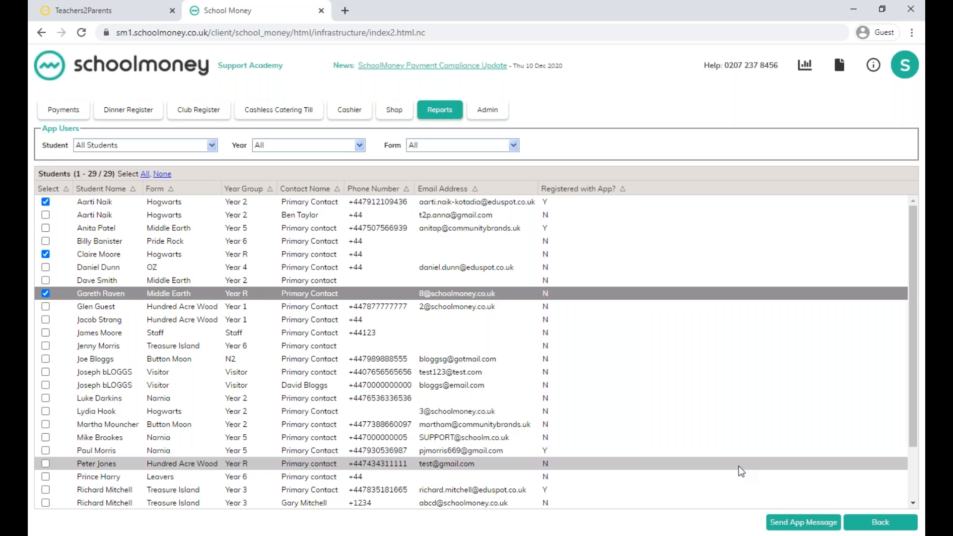
left_click(907, 517)
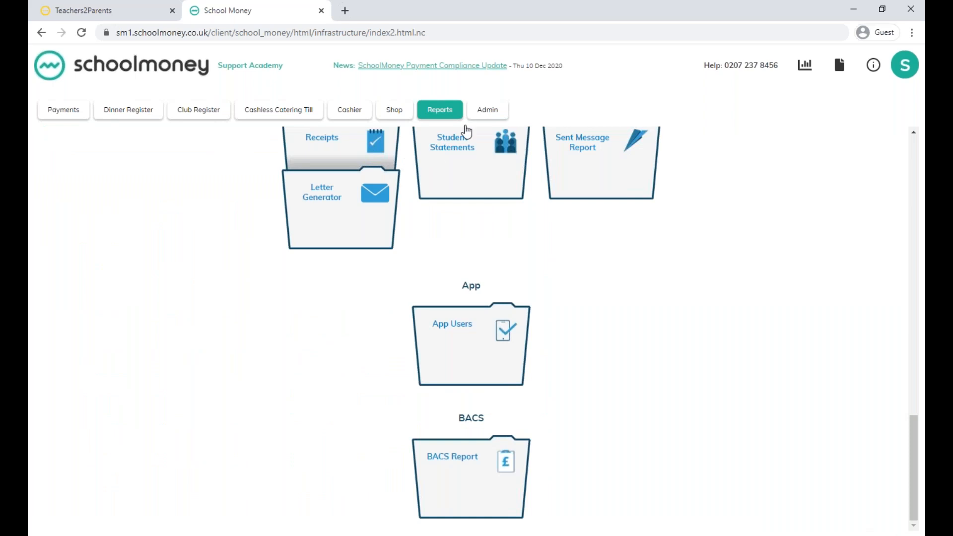
In the Groups administration, start a new student group named ks1.
left_click(482, 115)
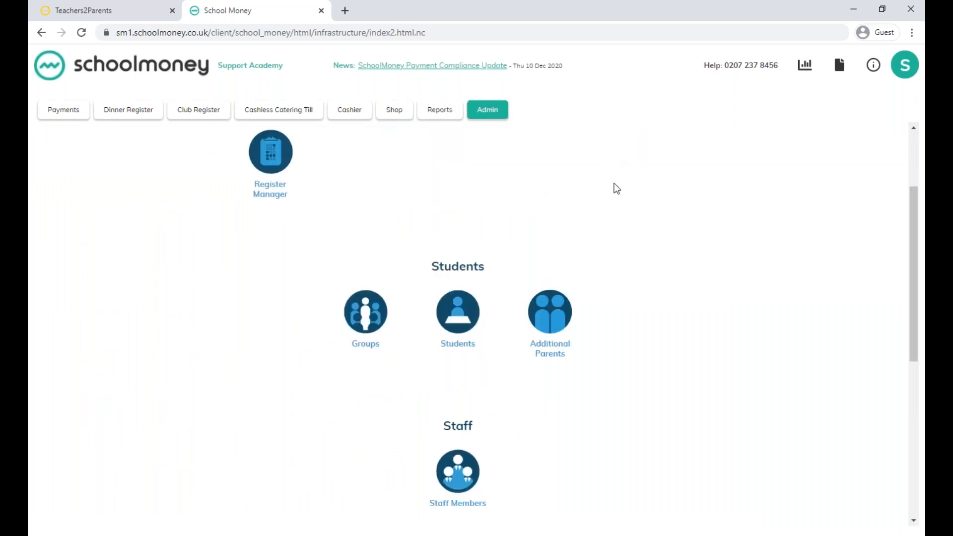
left_click(367, 323)
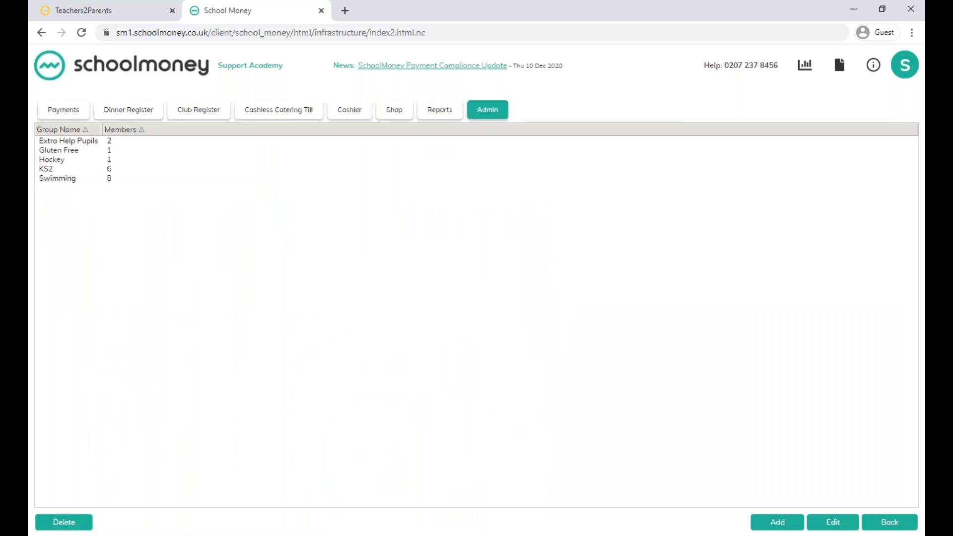
left_click(779, 523)
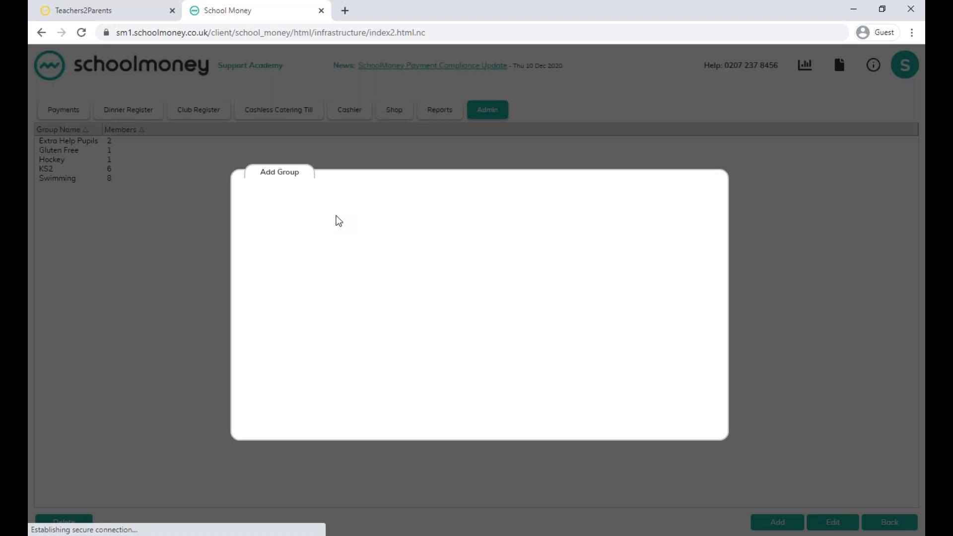
left_click(343, 201)
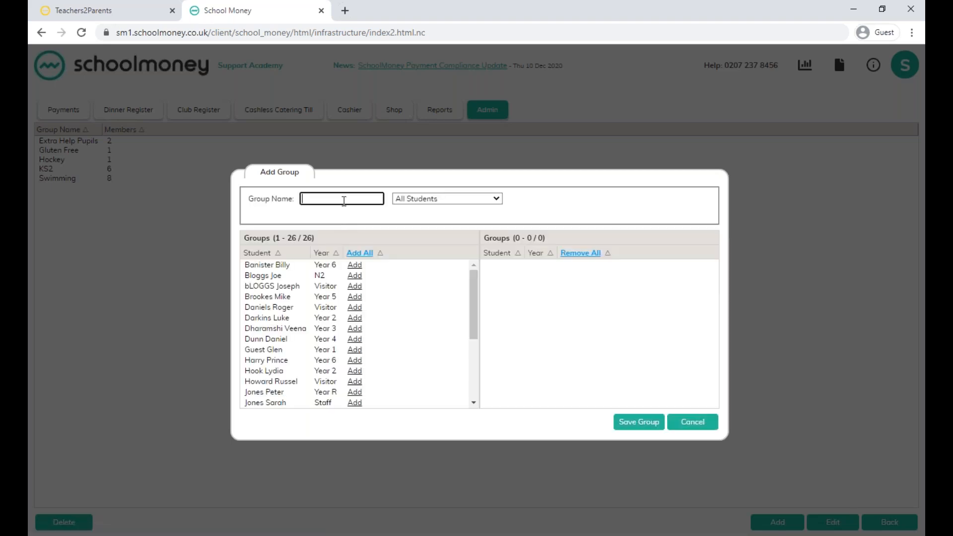
type("ks1")
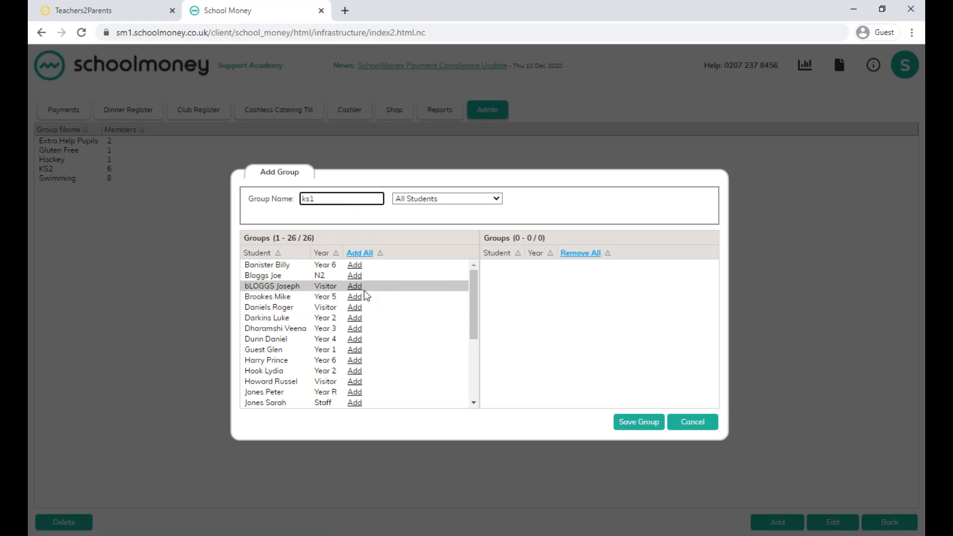
Filter the available students to Year 1 and add both of them to the ks1 group.
left_click(422, 198)
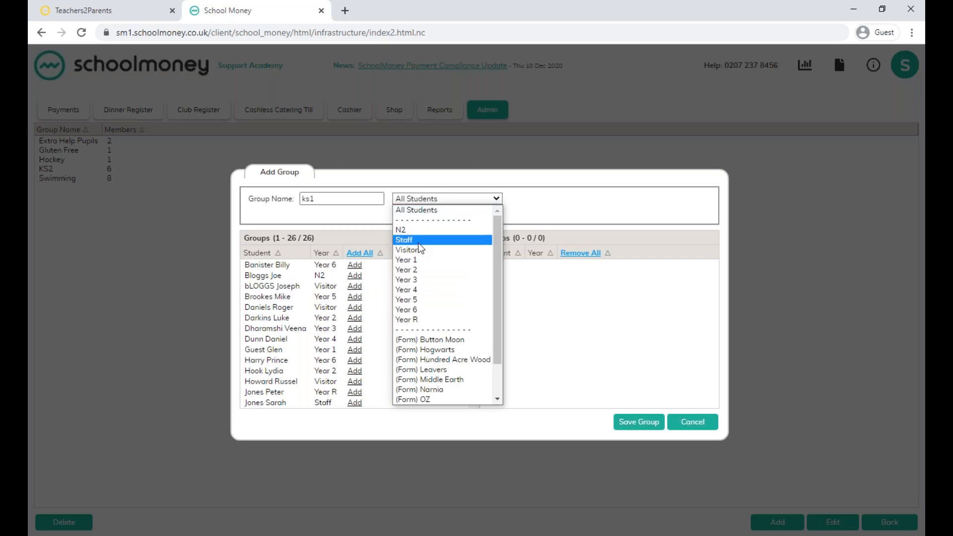
left_click(415, 261)
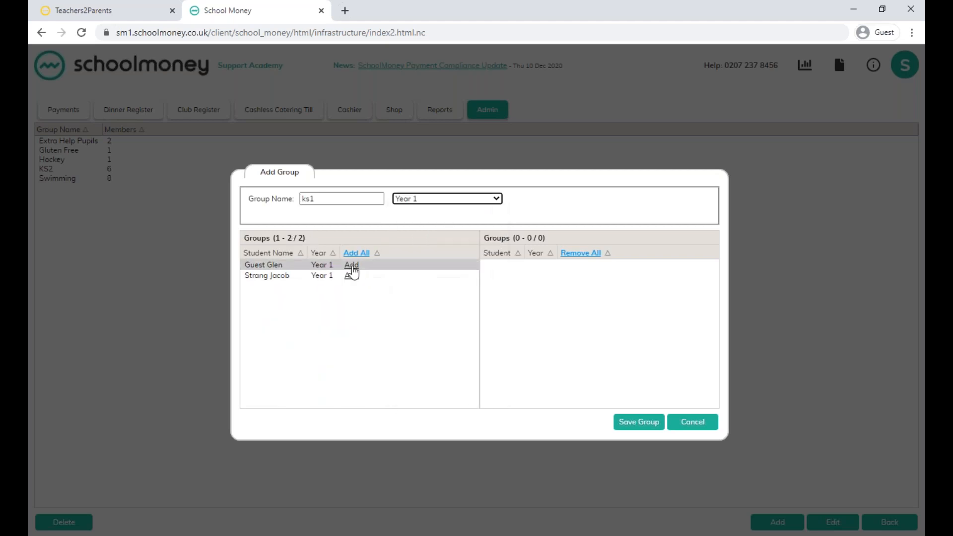
left_click(352, 266)
left_click(352, 265)
Add the Year 2 students in the first and third rows of the year list to ks1 and save the group.
left_click(413, 199)
left_click(415, 270)
left_click(352, 265)
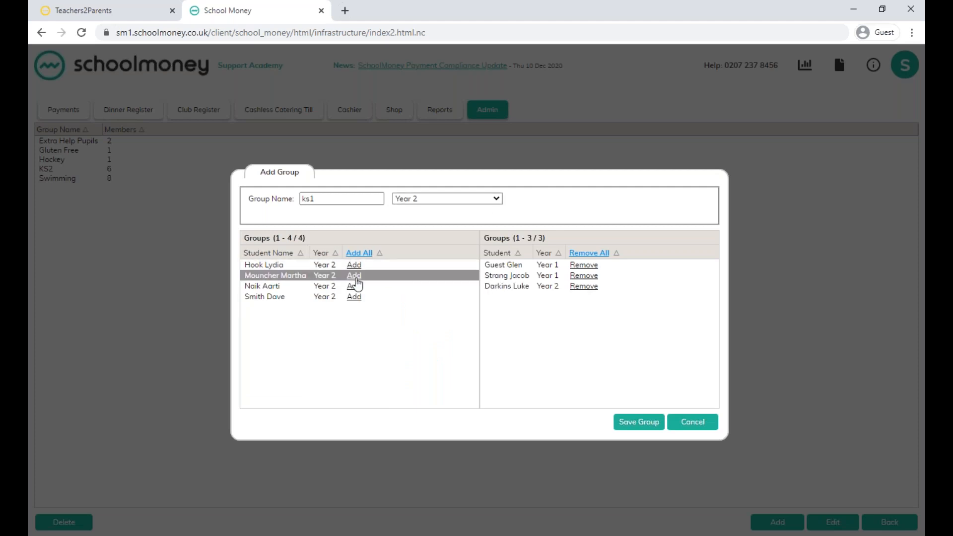
left_click(352, 275)
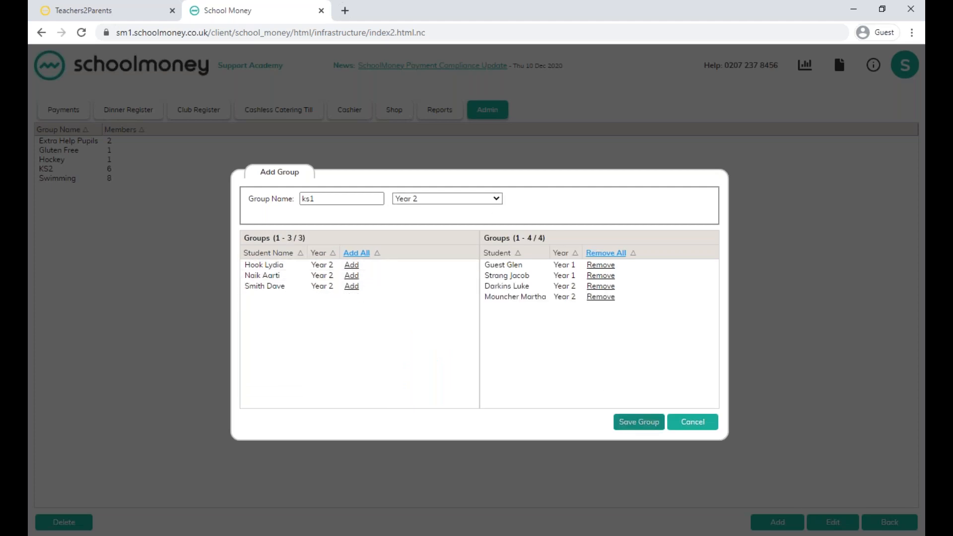
left_click(631, 424)
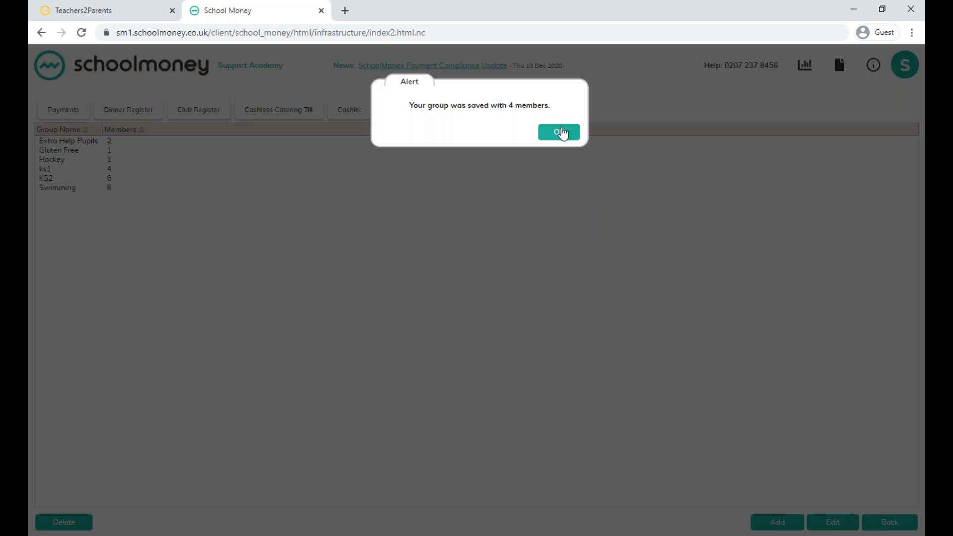
left_click(562, 133)
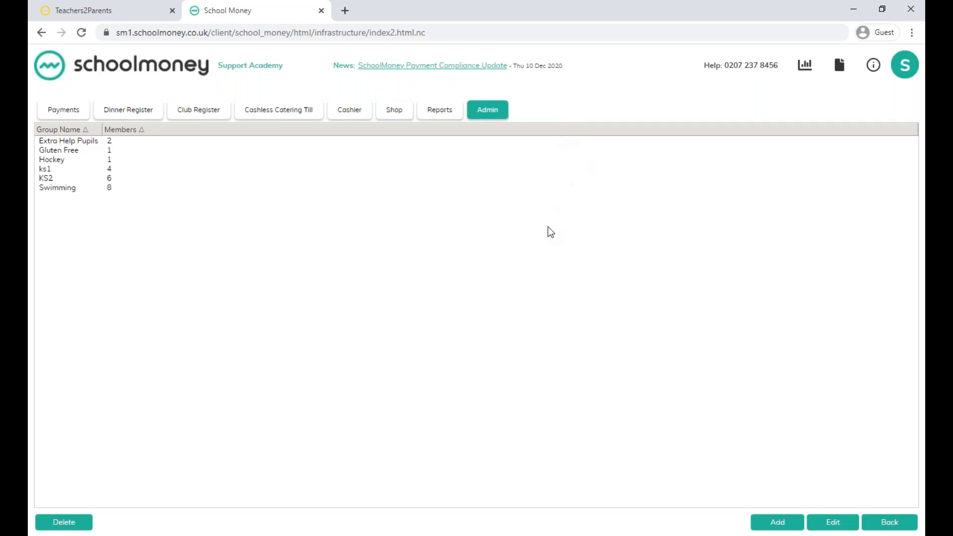
Edit the KS2 group and remove its first two members, one from Year 2 and one from Year 3.
double_click(57, 177)
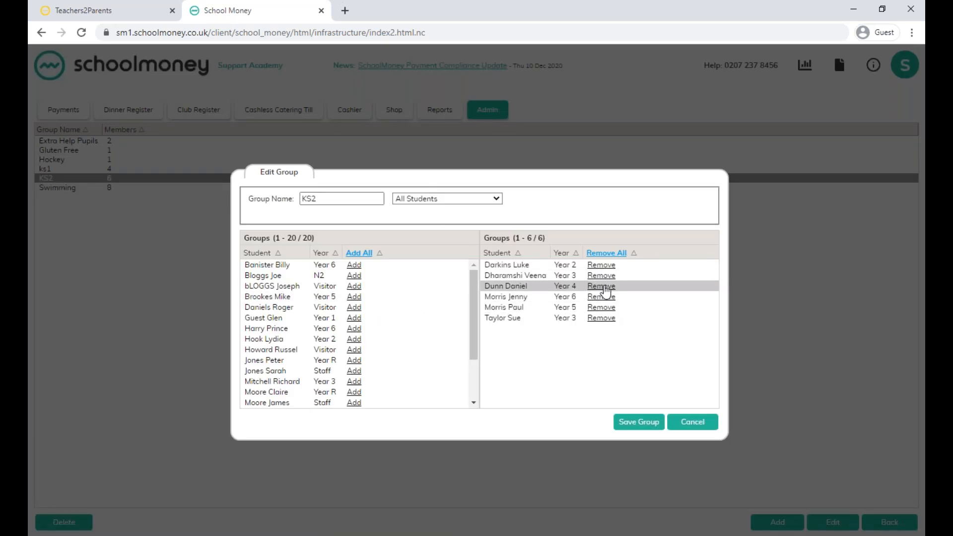
left_click(601, 266)
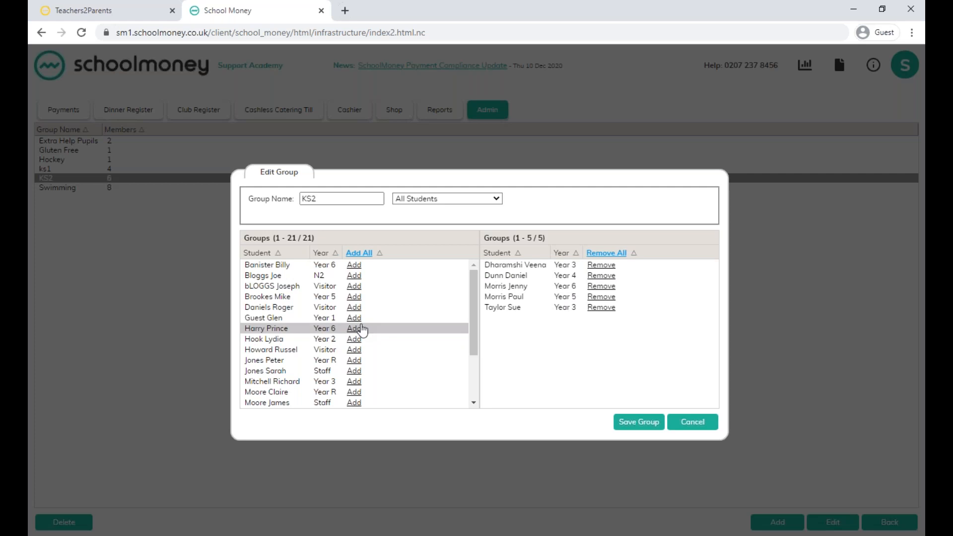
left_click(601, 265)
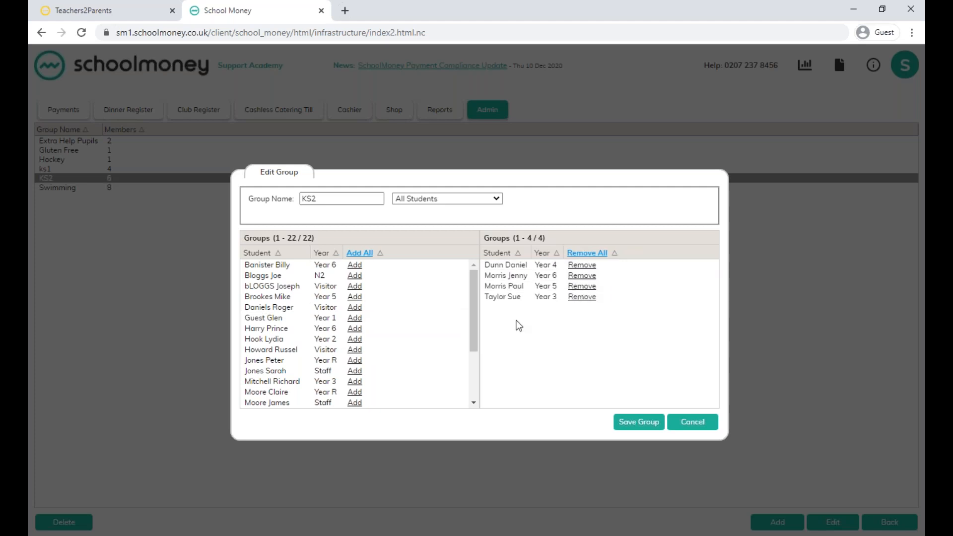
Add one Year 2 student and two Staff members to the KS2 group and save it.
left_click(354, 339)
left_click(355, 360)
left_click(355, 381)
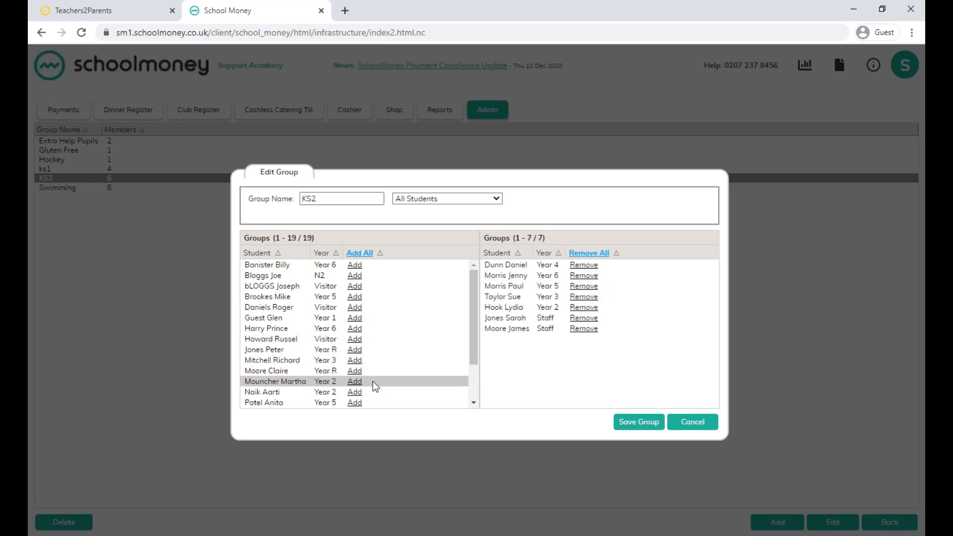
left_click(639, 425)
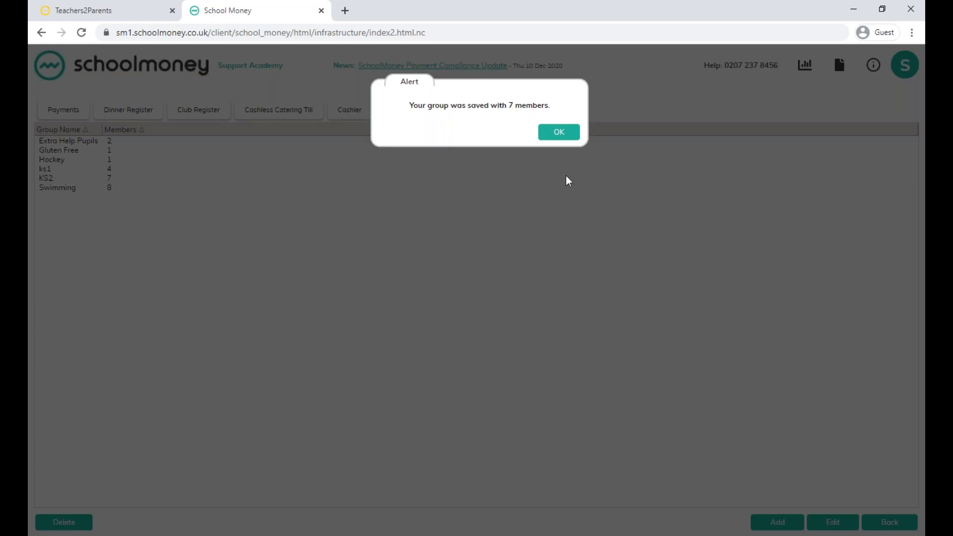
left_click(549, 141)
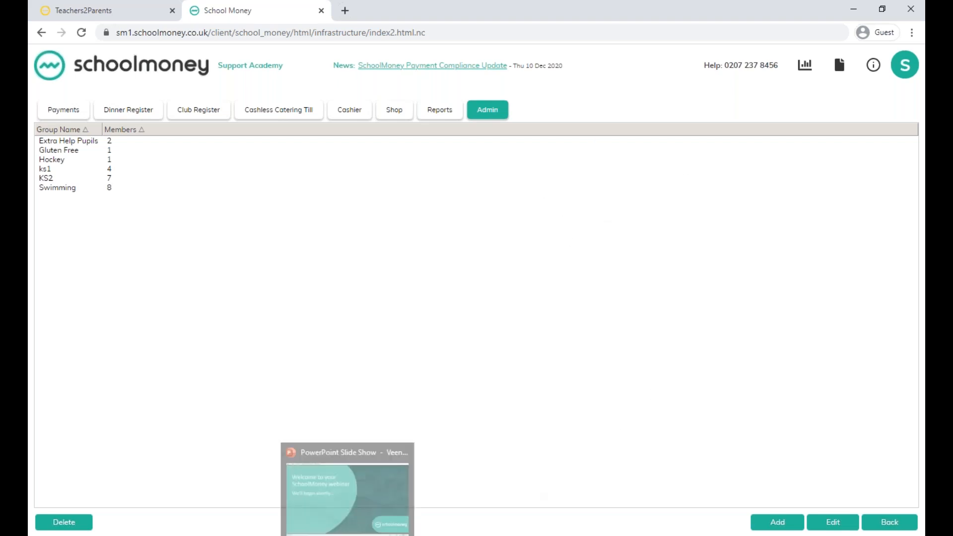
Switch to the PowerPoint slide show and advance to the "Any Questions?" slide.
left_click(348, 532)
left_click(366, 342)
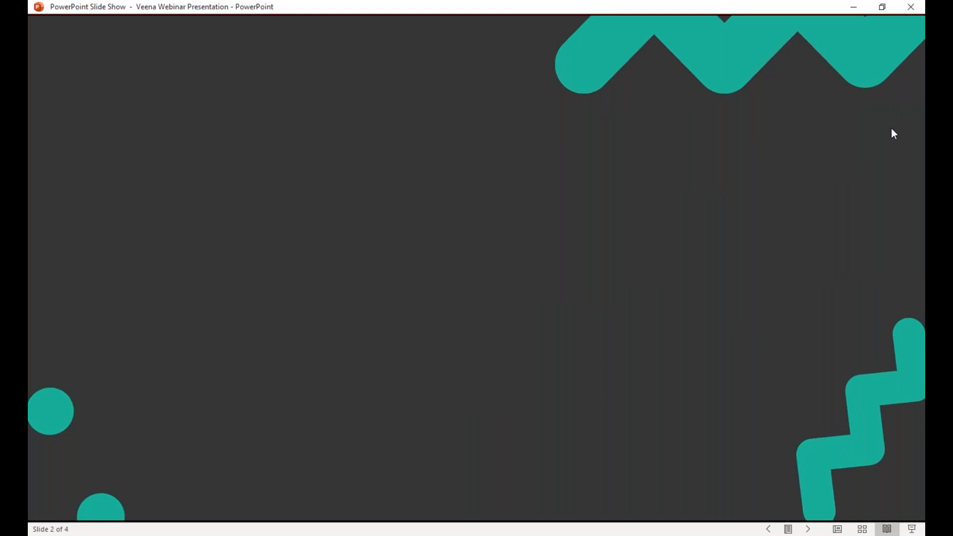
left_click(444, 314)
left_click(415, 384)
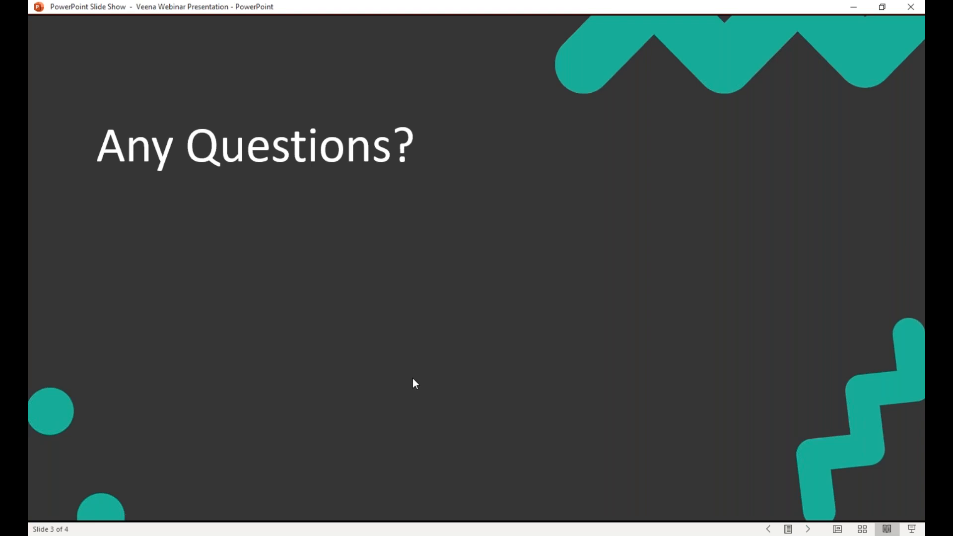
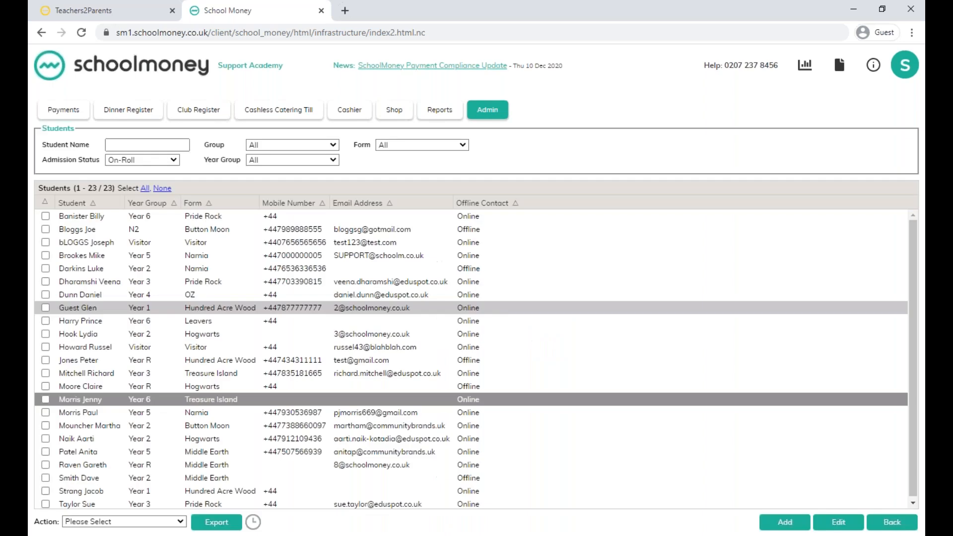
Start a new student record with year and form both set to Visitor and admission status On Roll.
left_click(785, 528)
left_click(129, 148)
left_click(134, 165)
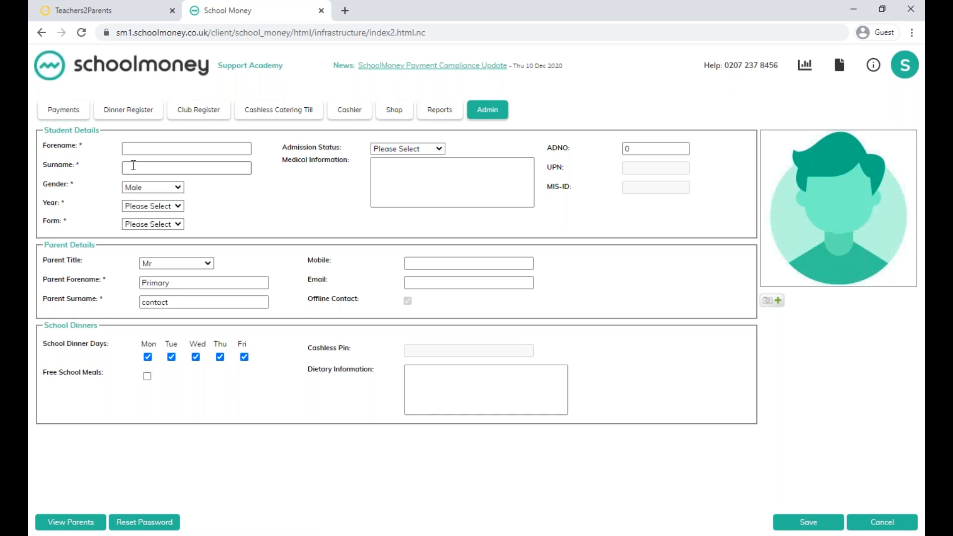
left_click(135, 206)
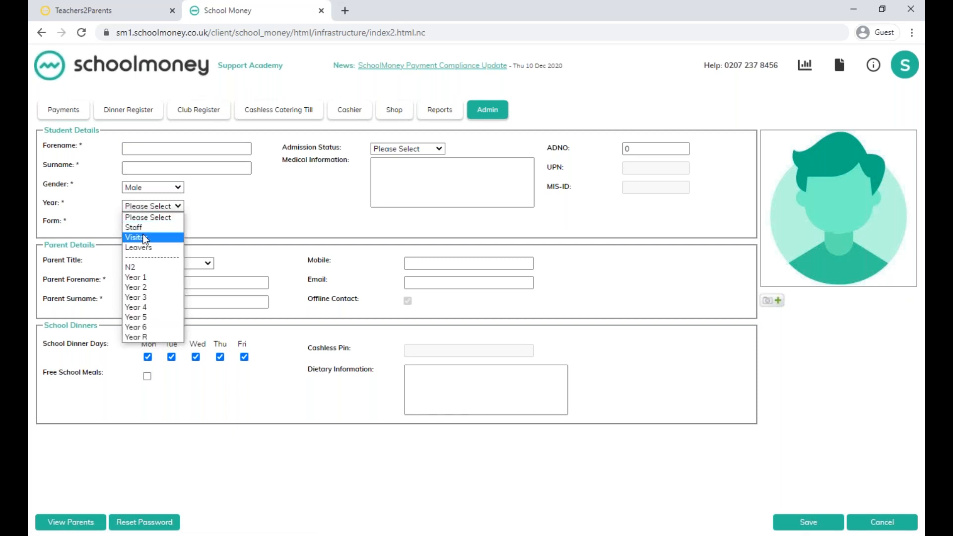
left_click(141, 237)
left_click(139, 225)
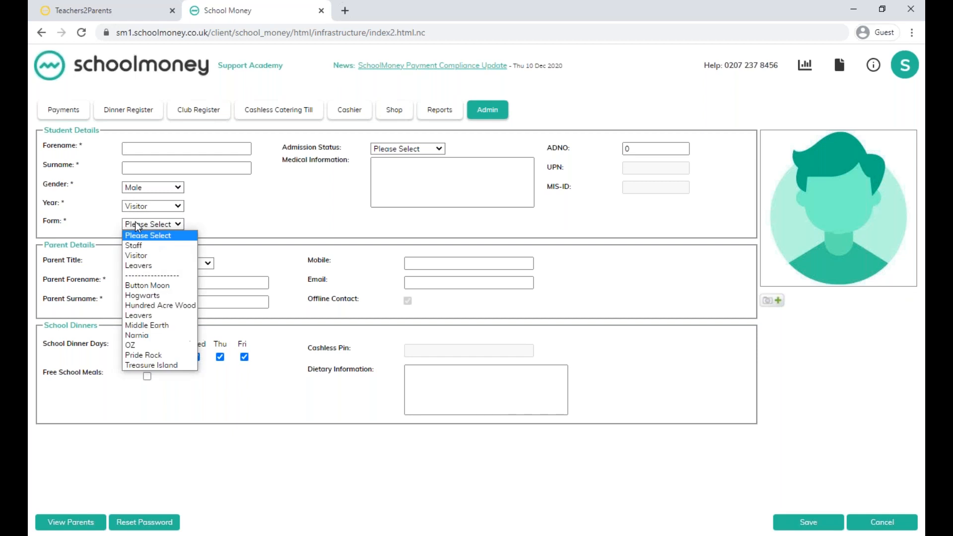
left_click(145, 256)
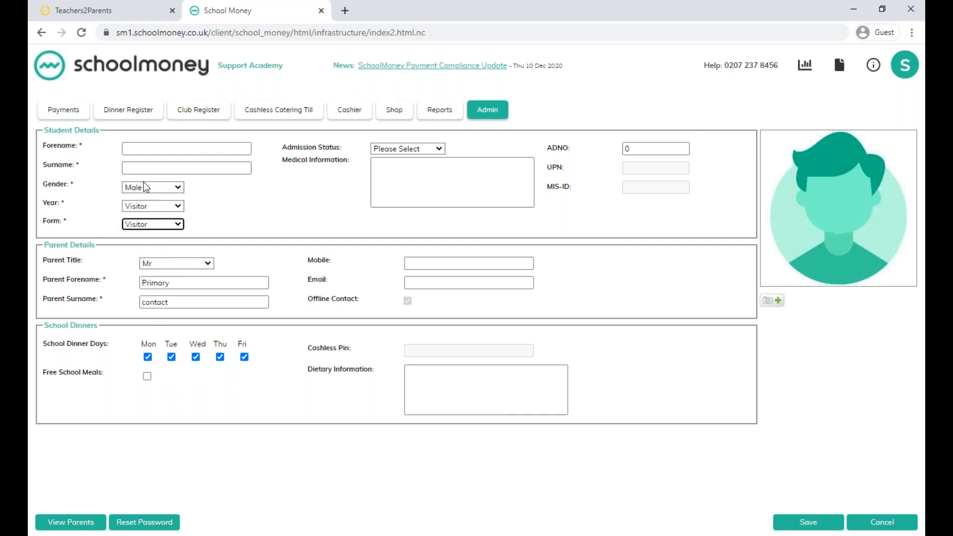
left_click(393, 148)
left_click(393, 174)
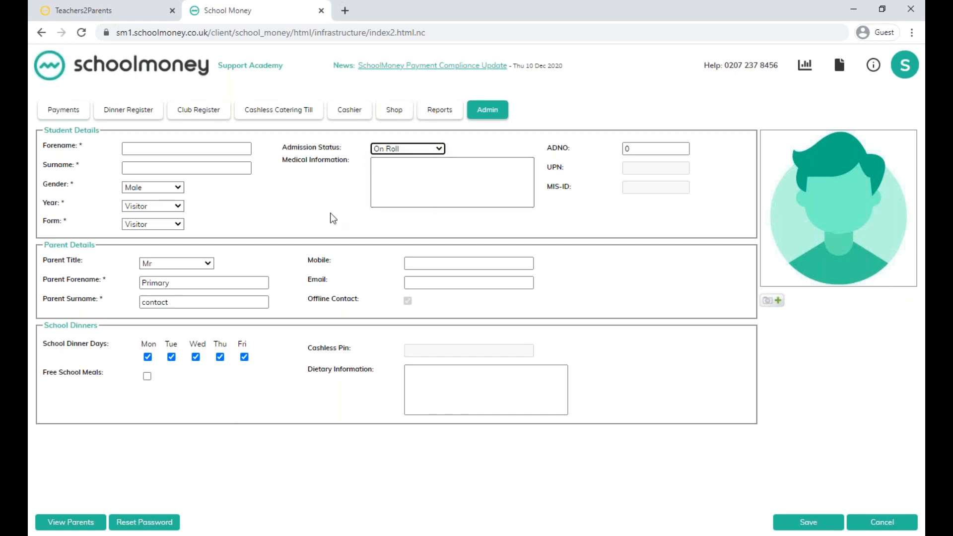
Go through the parent's mobile and email fields and discard the new student record.
left_click(438, 262)
left_click(432, 283)
left_click(897, 523)
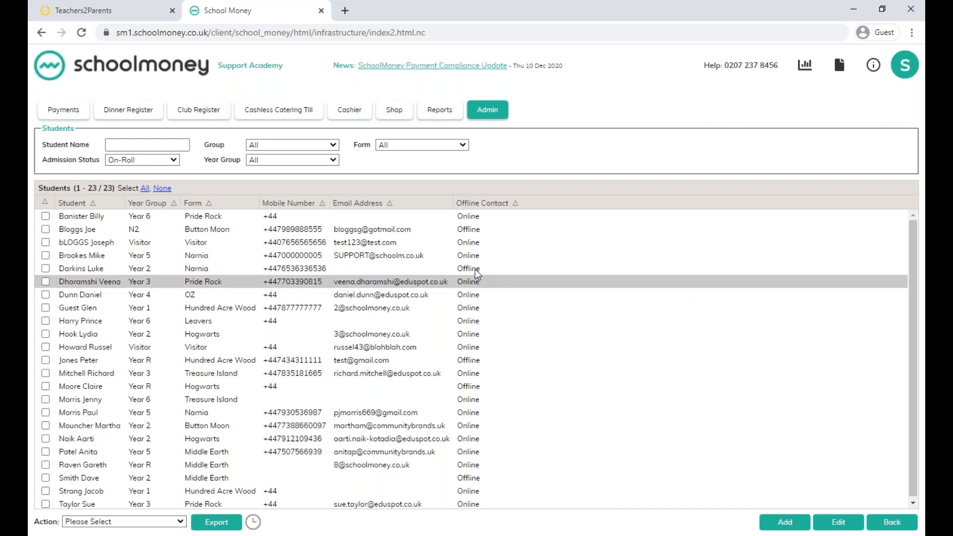
Show the school dinner register for 14 Dec 2020 with the filter set to All.
left_click(129, 110)
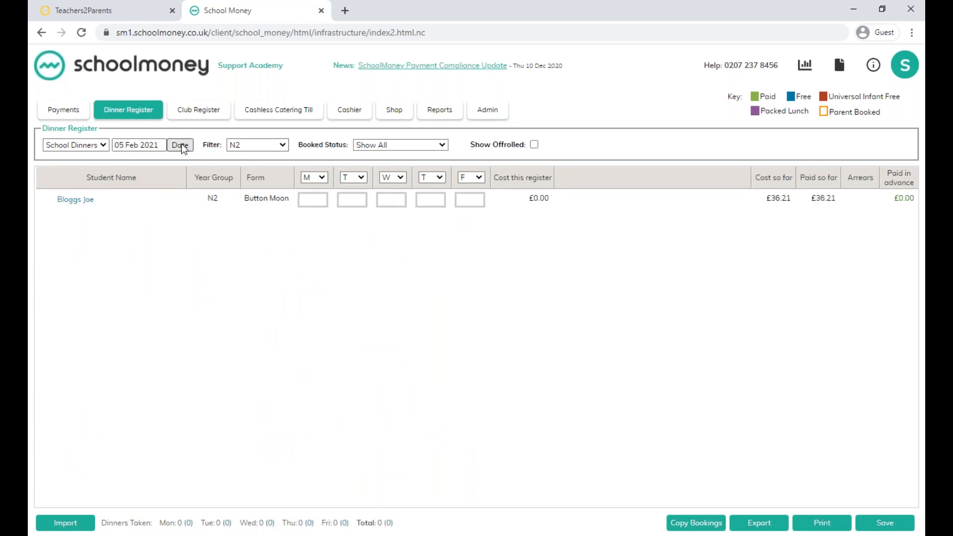
left_click(181, 144)
left_click(237, 164)
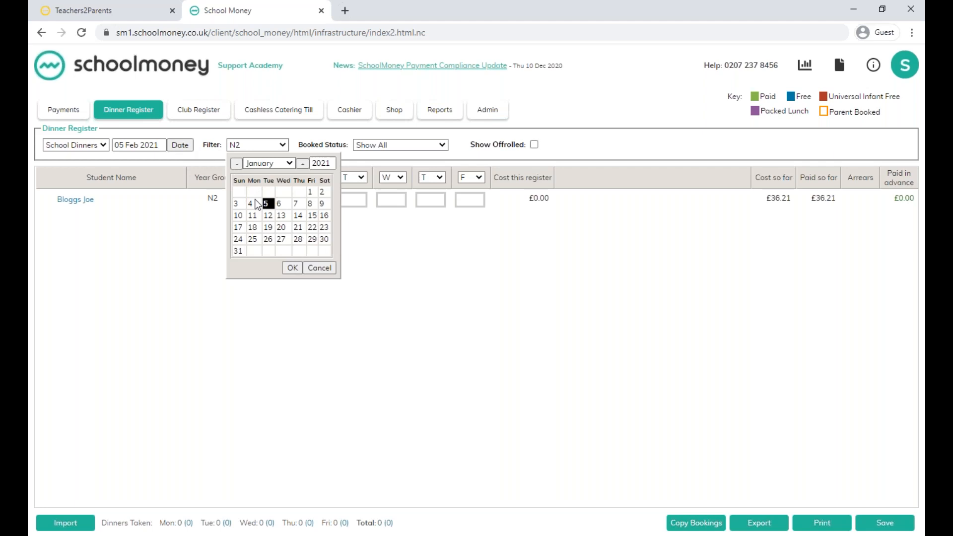
left_click(236, 165)
left_click(252, 215)
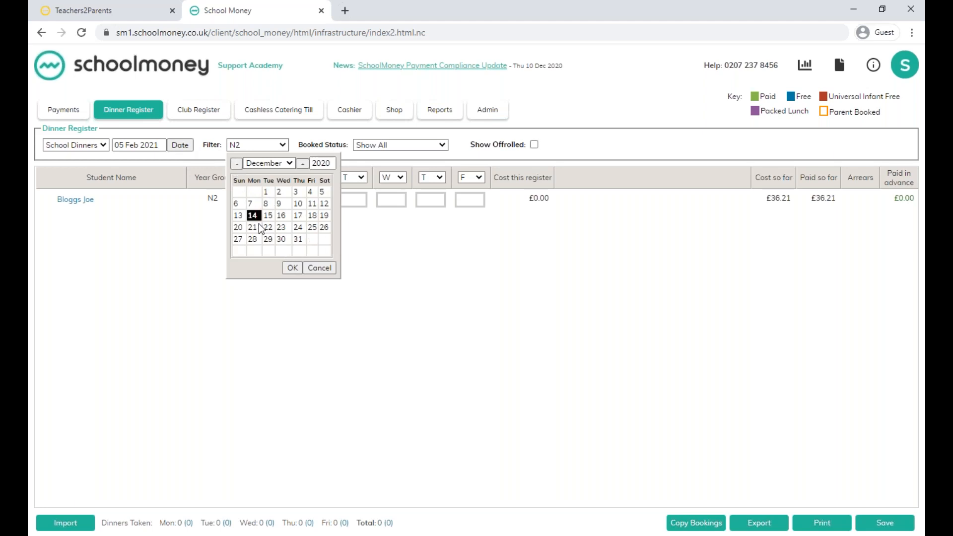
left_click(292, 267)
left_click(278, 145)
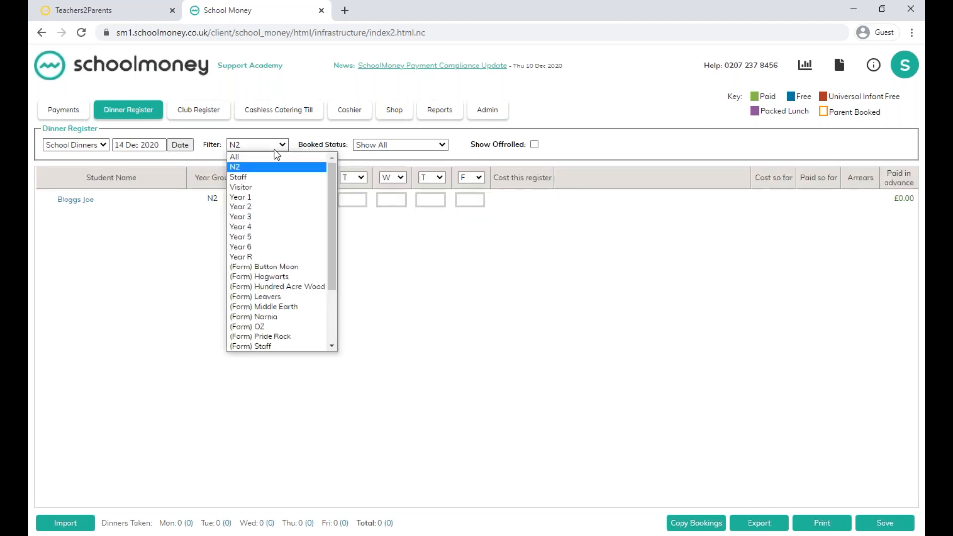
left_click(263, 158)
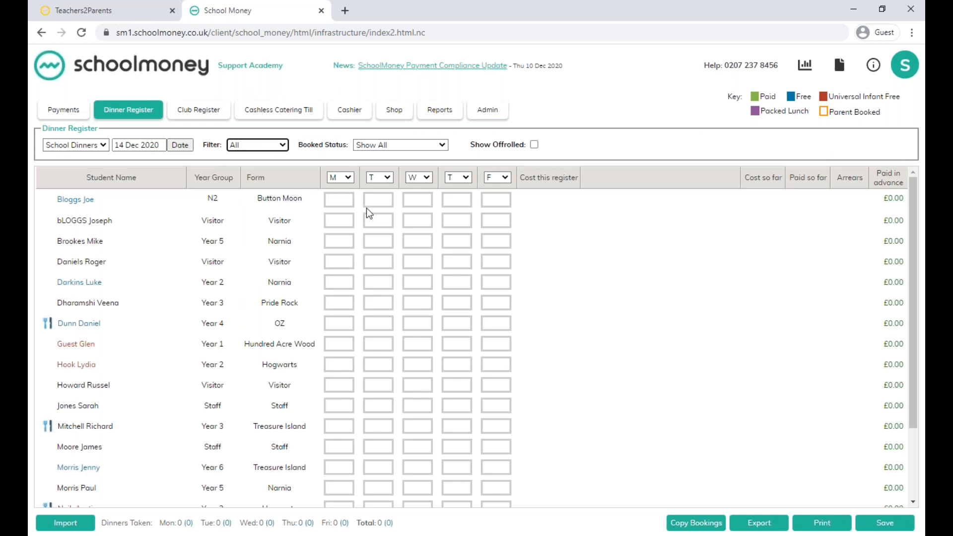
Cycle the first student's Monday dinner mark back to blank, and open the register's date picker and cancel it.
left_click(339, 200)
left_click(339, 200)
left_click(340, 200)
left_click(186, 147)
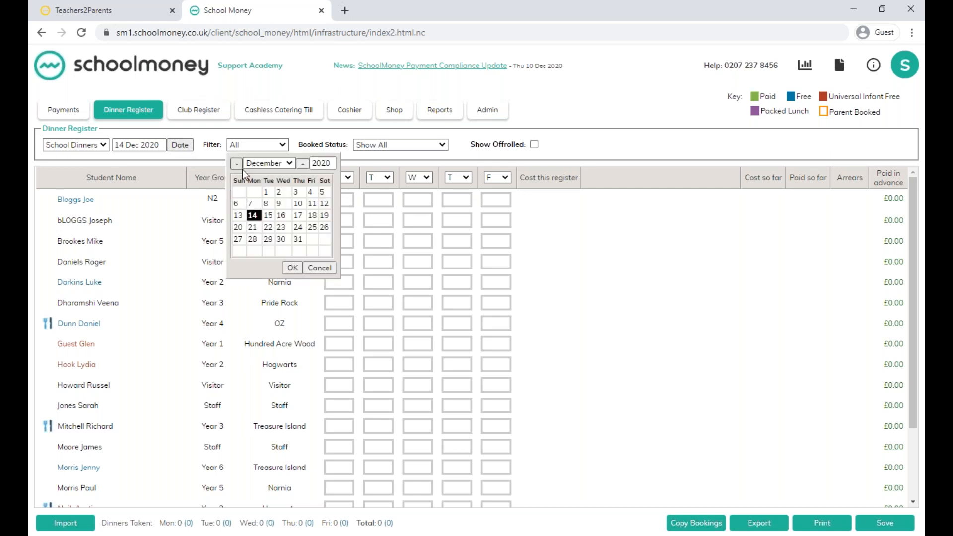
left_click(324, 267)
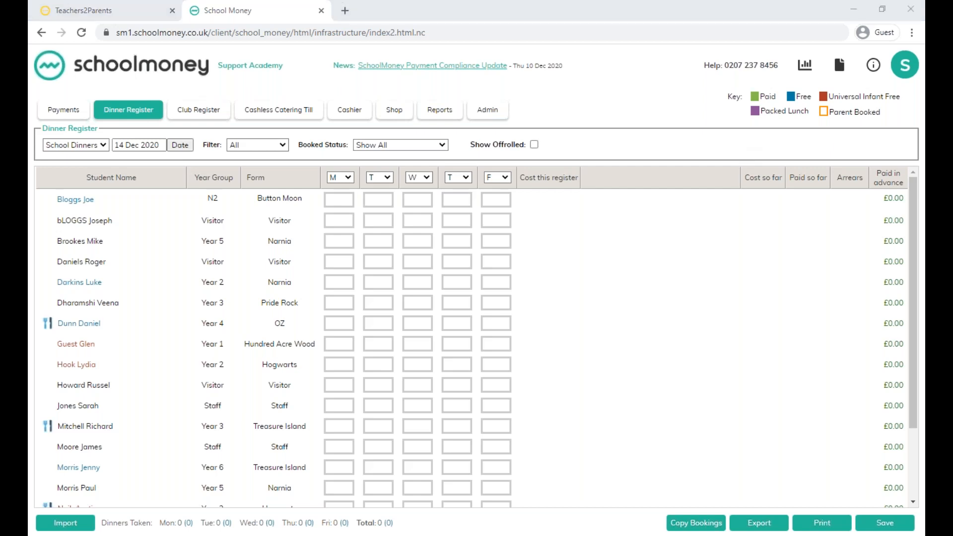
Switch to the PowerPoint slide show and advance to the "Thanks for watching" slide.
left_click(352, 535)
left_click(341, 336)
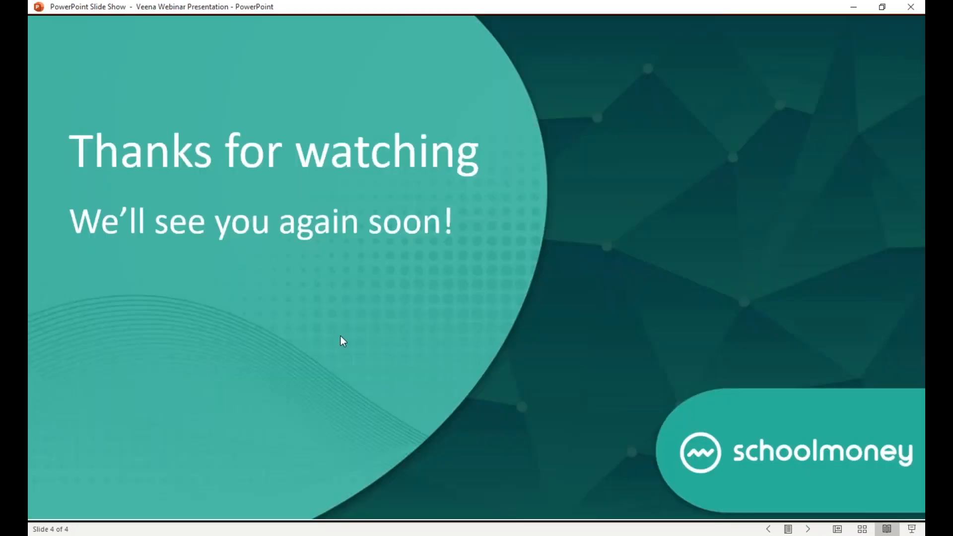